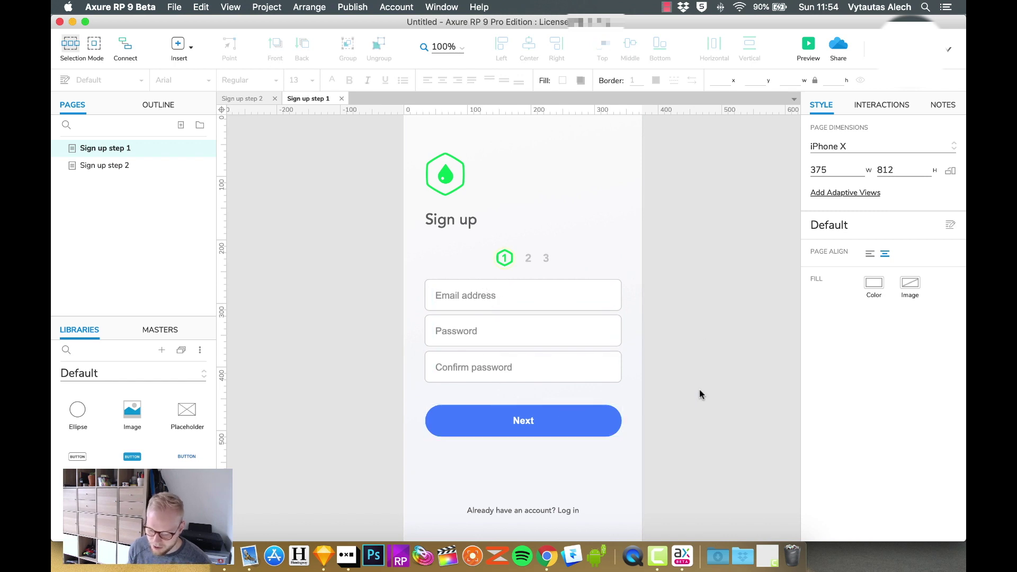
pyautogui.press('super+period')
pyautogui.click(526, 289)
pyautogui.write('hasd')
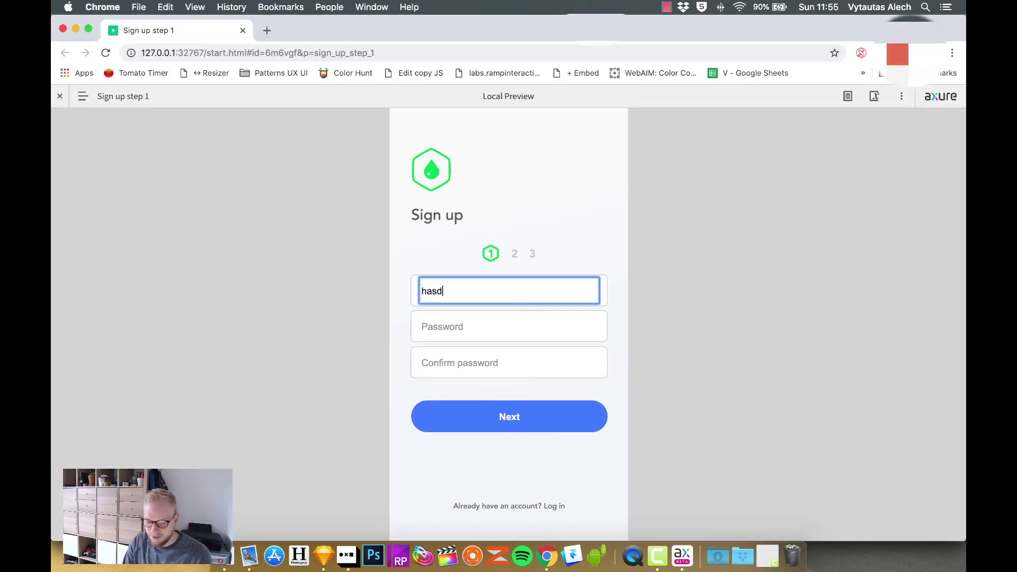
pyautogui.write('hgahdasfdaf')
pyautogui.click(526, 331)
pyautogui.write('sdfsdf')
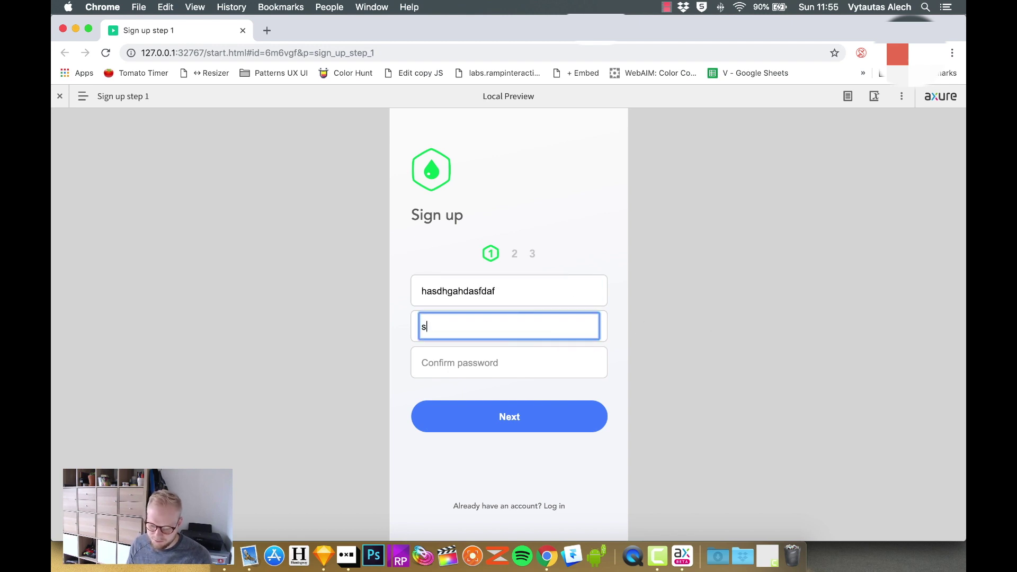
pyautogui.click(503, 356)
pyautogui.write('sdfdsf')
pyautogui.click(702, 378)
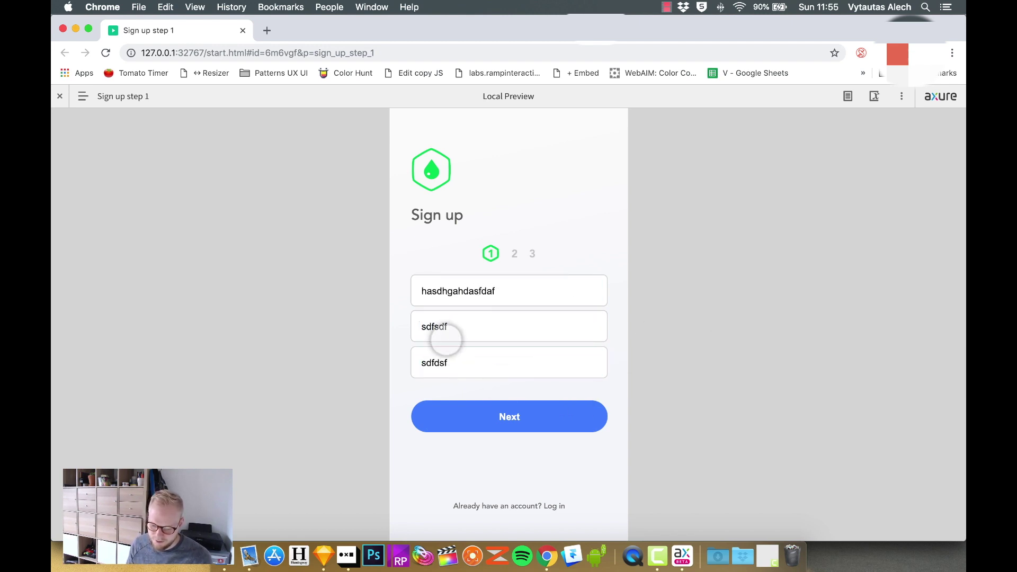
pyautogui.click(535, 415)
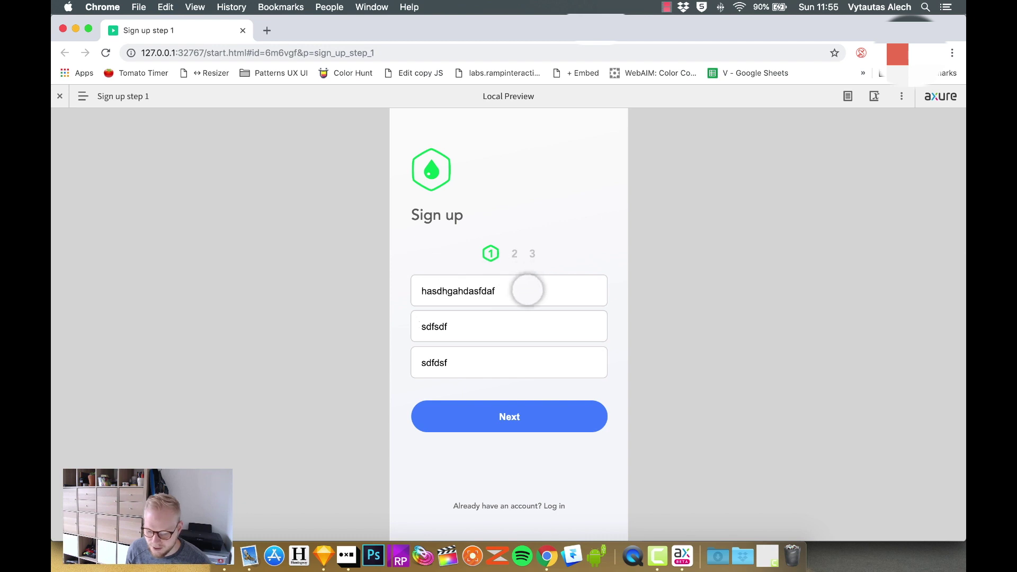
pyautogui.click(523, 290)
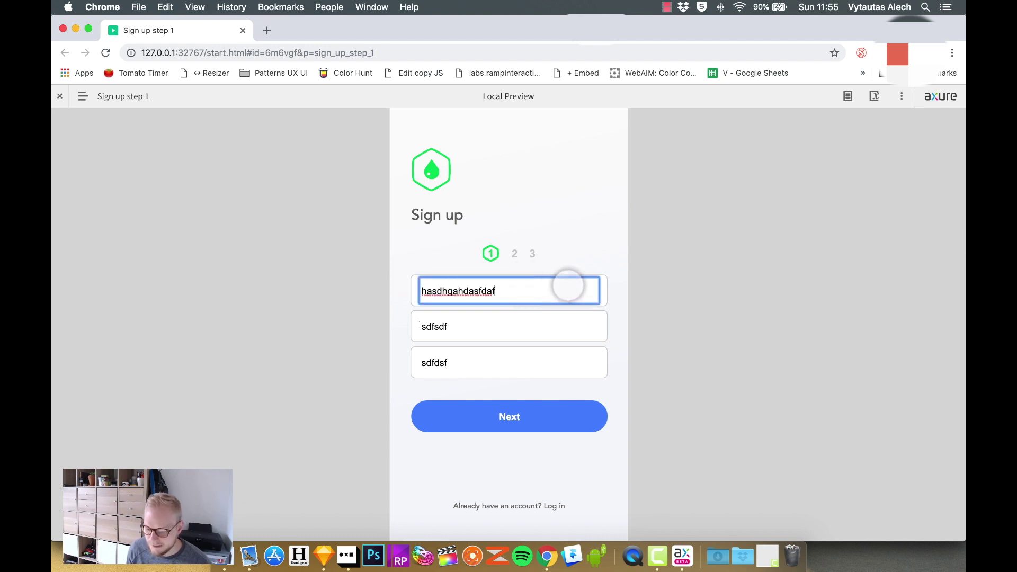
pyautogui.click(513, 326)
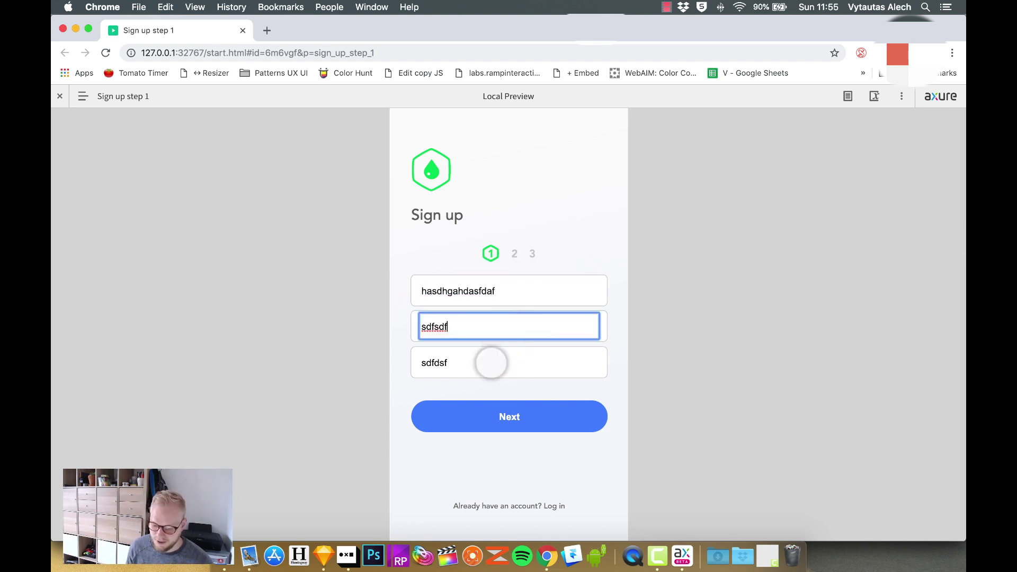
pyautogui.click(491, 361)
pyautogui.click(490, 324)
pyautogui.click(491, 355)
pyautogui.click(492, 327)
pyautogui.click(495, 352)
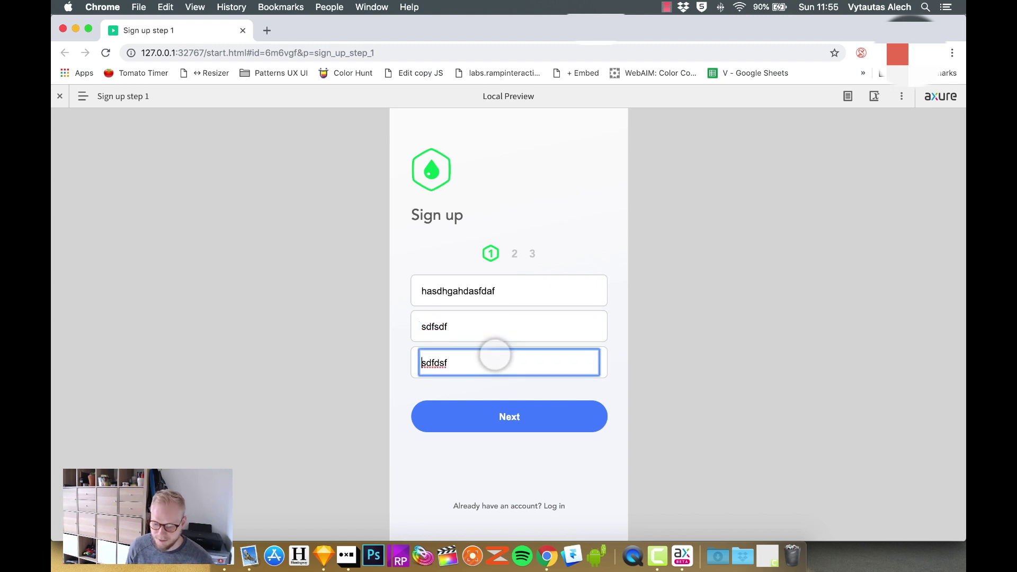
pyautogui.click(504, 333)
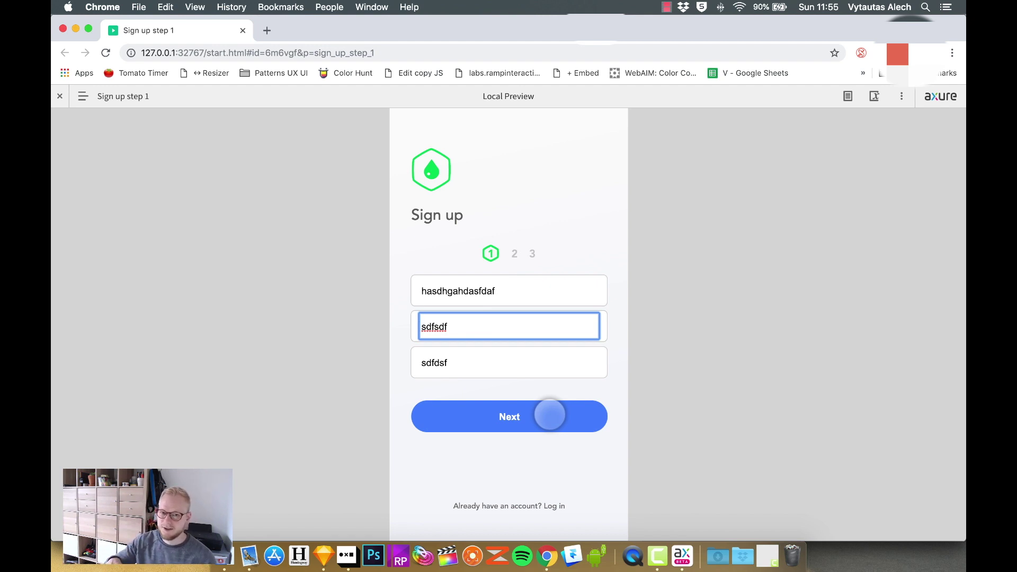
pyautogui.click(549, 414)
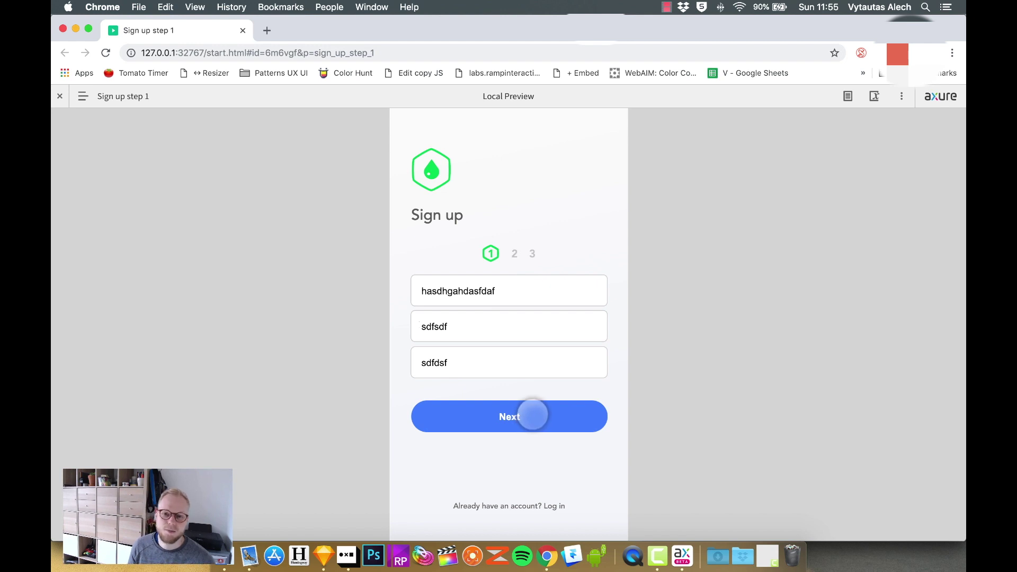
# Leave the preview and name the email text field Emailinput.
pyautogui.click(242, 32)
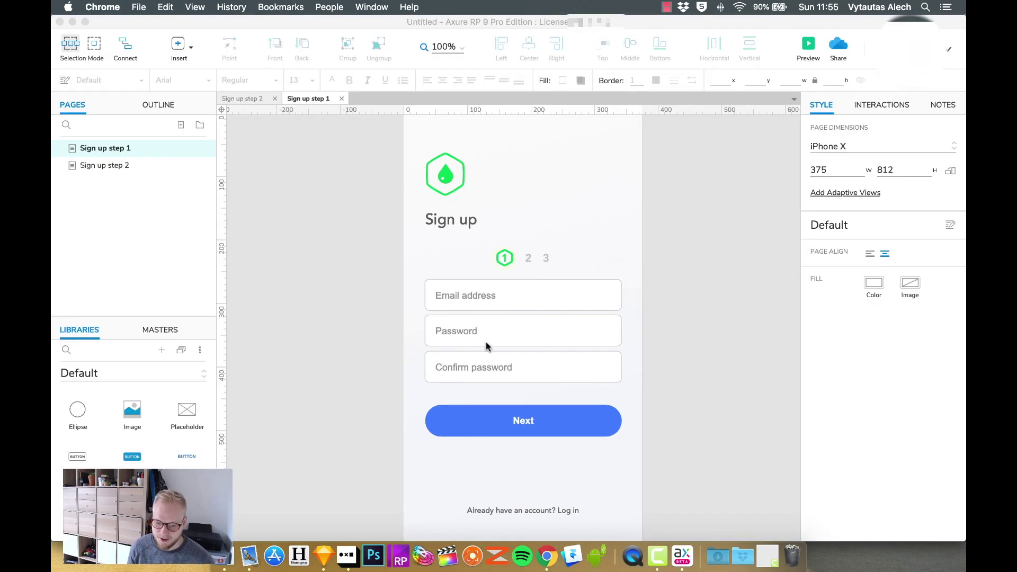
pyautogui.click(557, 300)
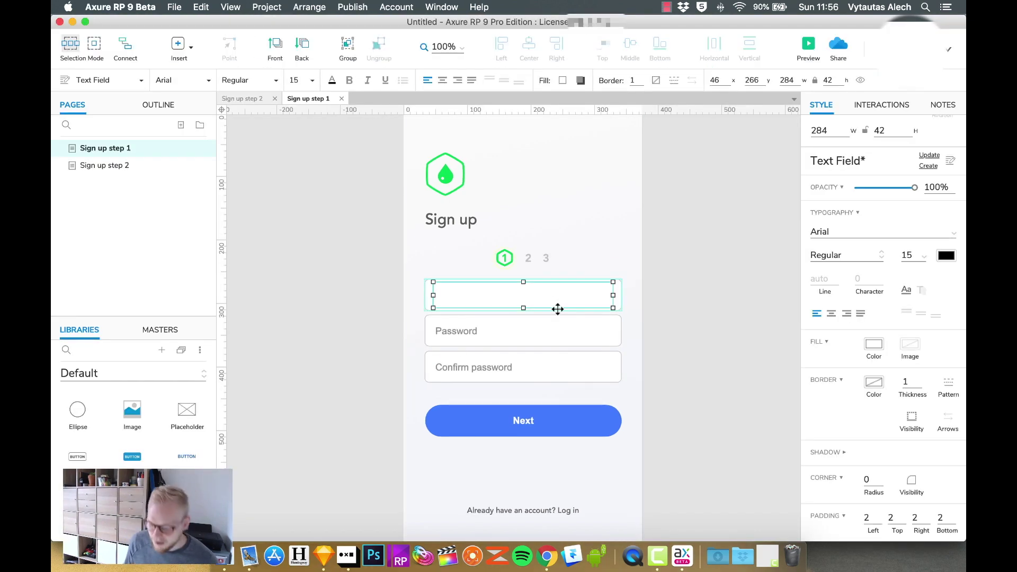
pyautogui.press('Escape')
pyautogui.click(527, 294)
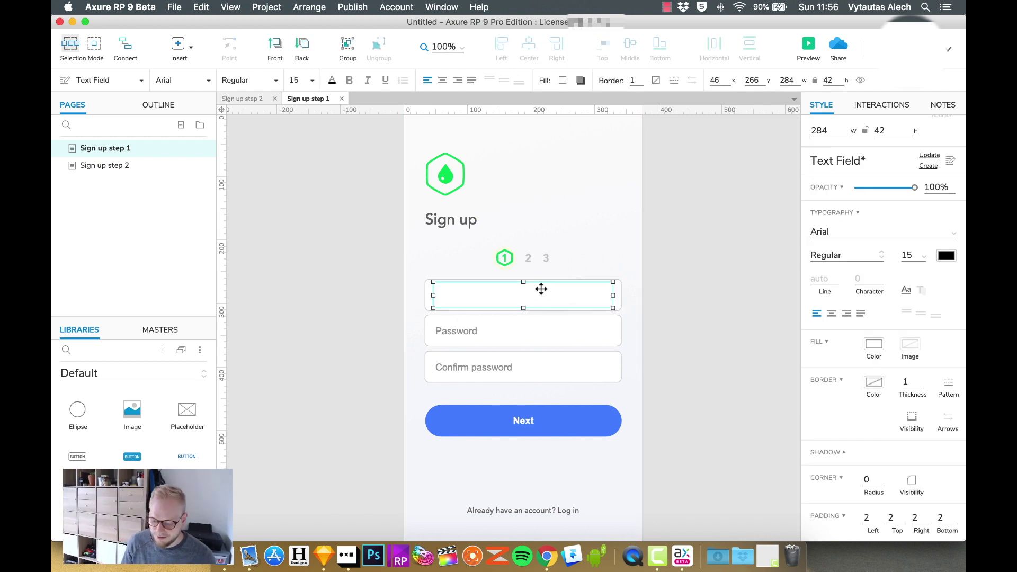
pyautogui.click(699, 309)
pyautogui.click(595, 295)
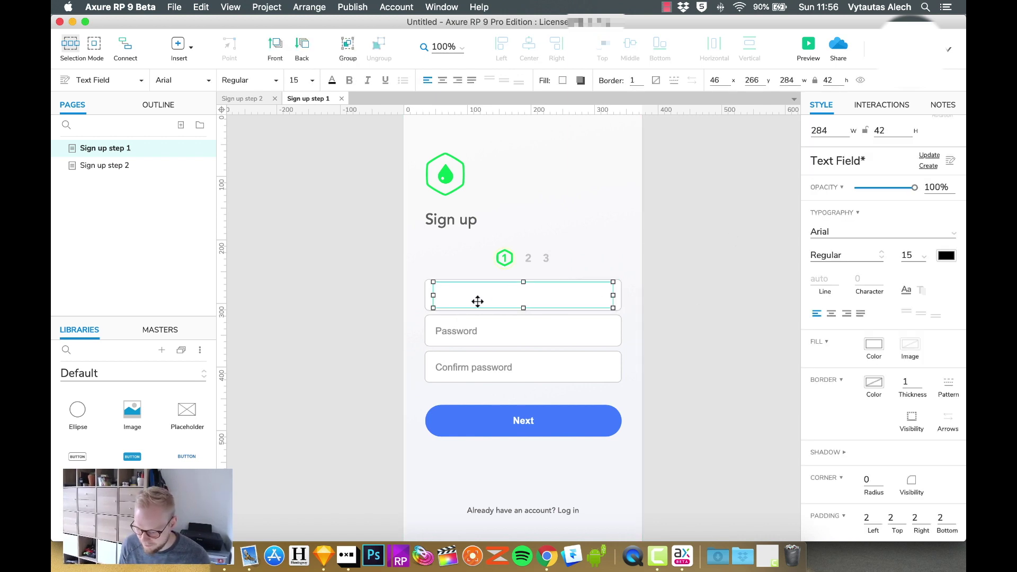
pyautogui.click(871, 105)
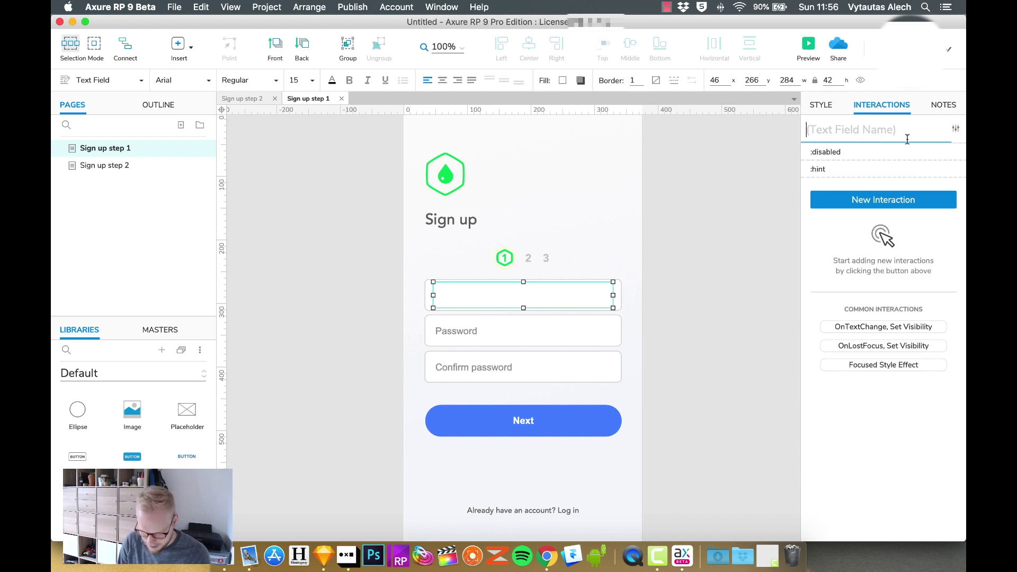
pyautogui.write('Emailinpu')
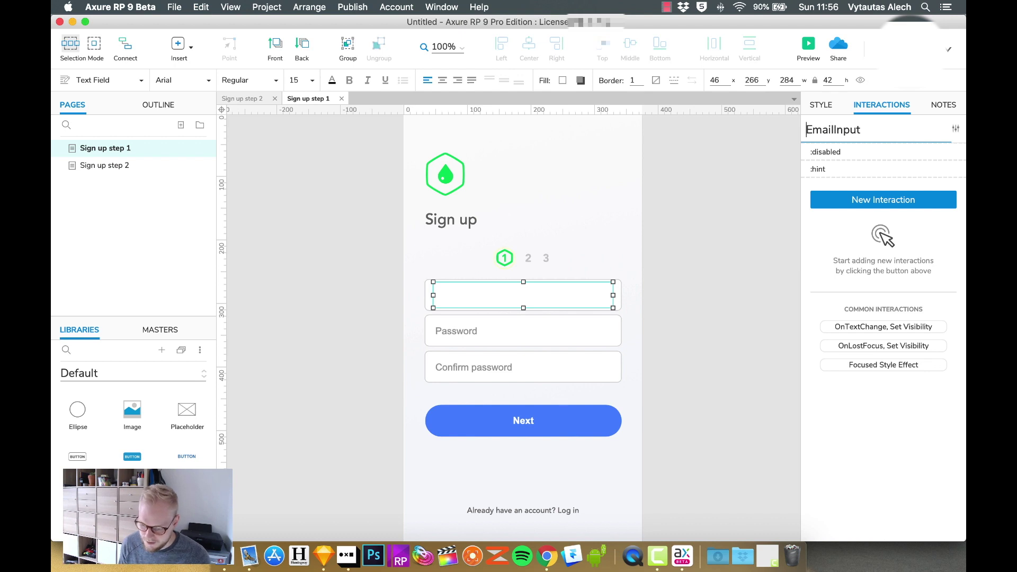
pyautogui.write('t')
# Name the password field Password, starting from the email field's copied name.
pyautogui.click(753, 250)
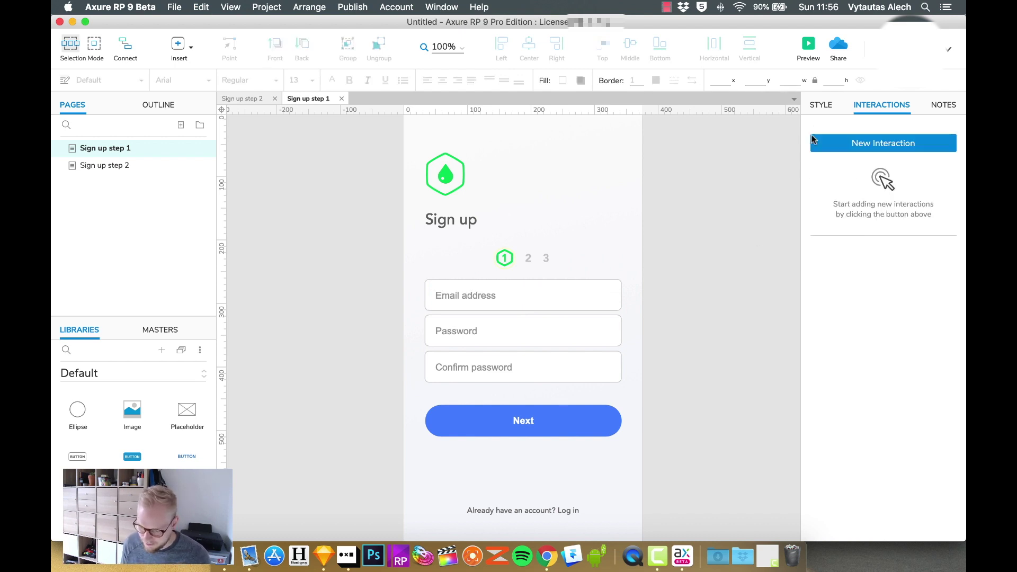
pyautogui.click(566, 276)
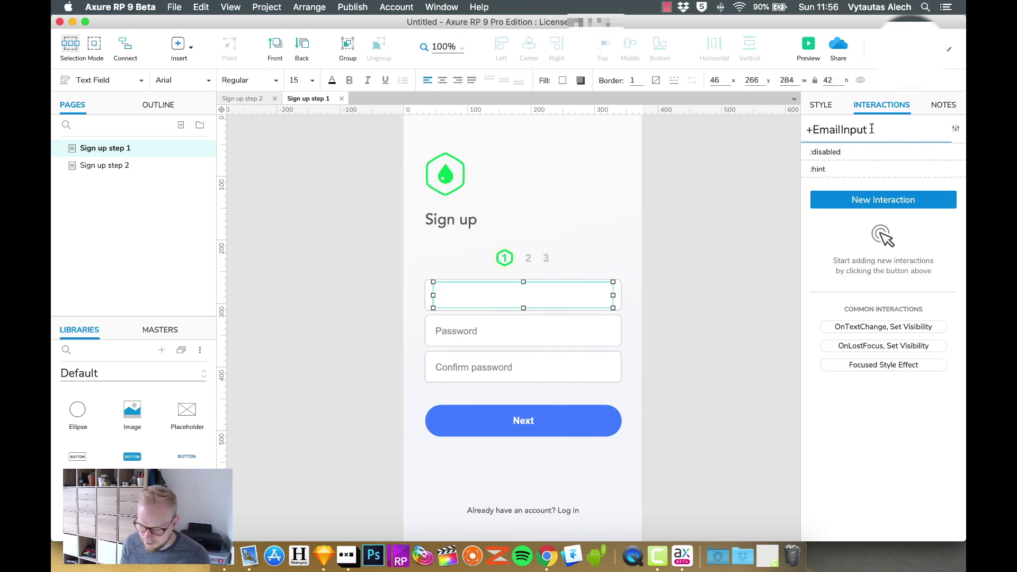
pyautogui.moveTo(872, 129); pyautogui.dragTo(798, 130)
pyautogui.press('super+c')
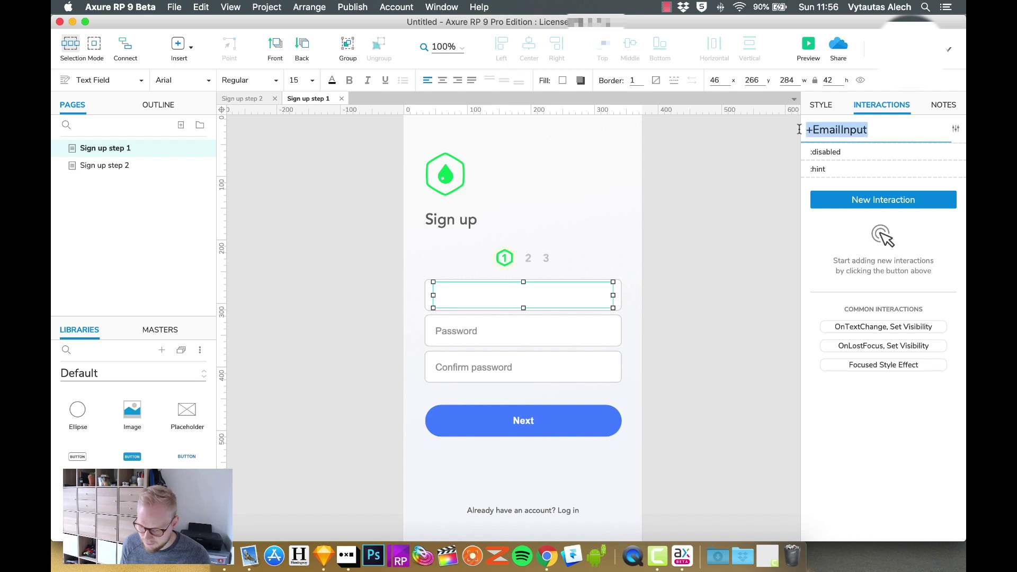
pyautogui.click(551, 330)
pyautogui.click(847, 130)
pyautogui.press('super+v')
pyautogui.moveTo(869, 130); pyautogui.dragTo(815, 133)
pyautogui.write('Password')
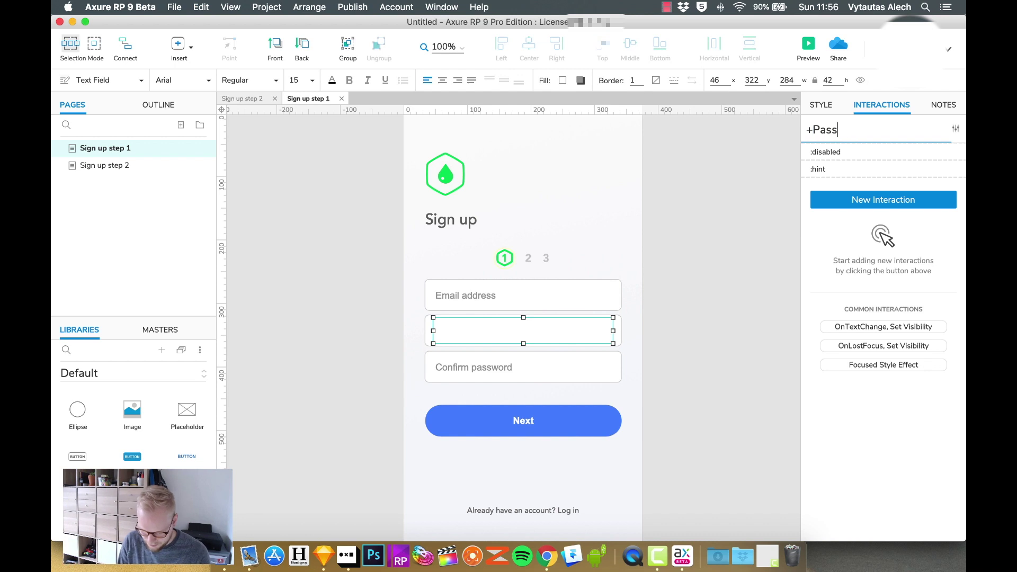
# Name the confirm password field +Password2.
pyautogui.click(540, 363)
pyautogui.click(857, 132)
pyautogui.write('+')
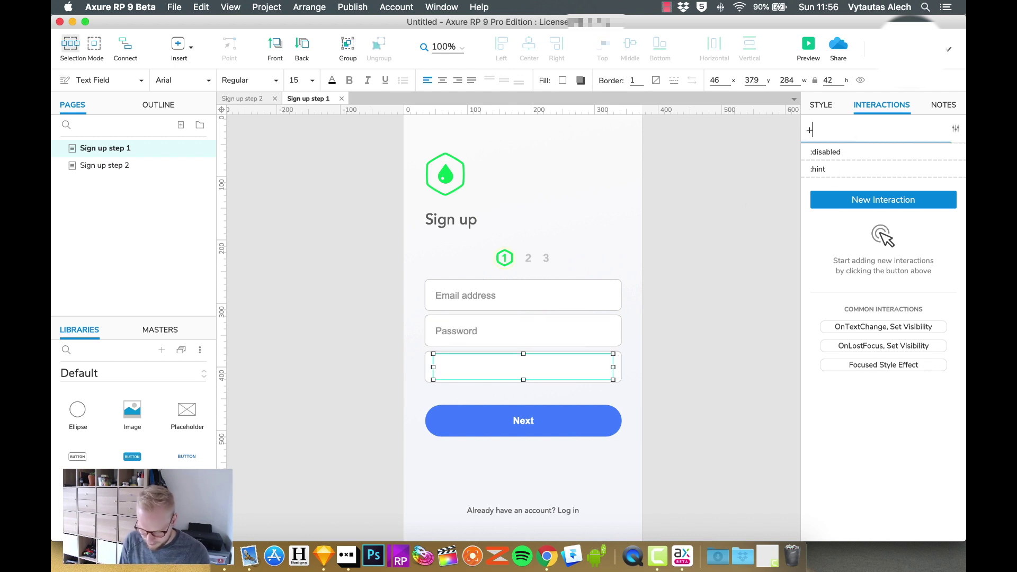
pyautogui.write('Password1')
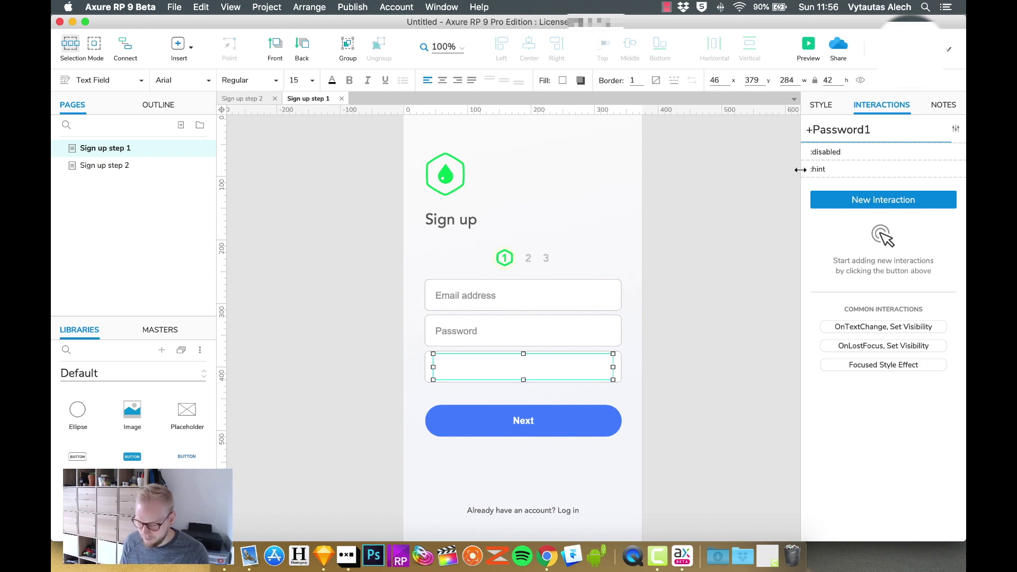
pyautogui.press('BackSpace')
pyautogui.write('2')
# Inspect the email field's style and interaction settings.
pyautogui.click(517, 291)
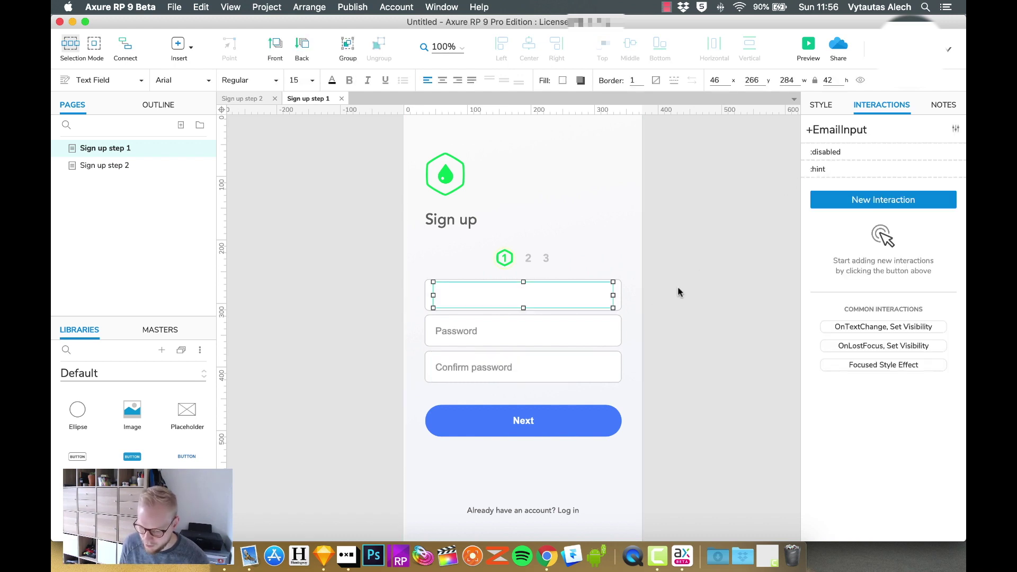
pyautogui.click(828, 106)
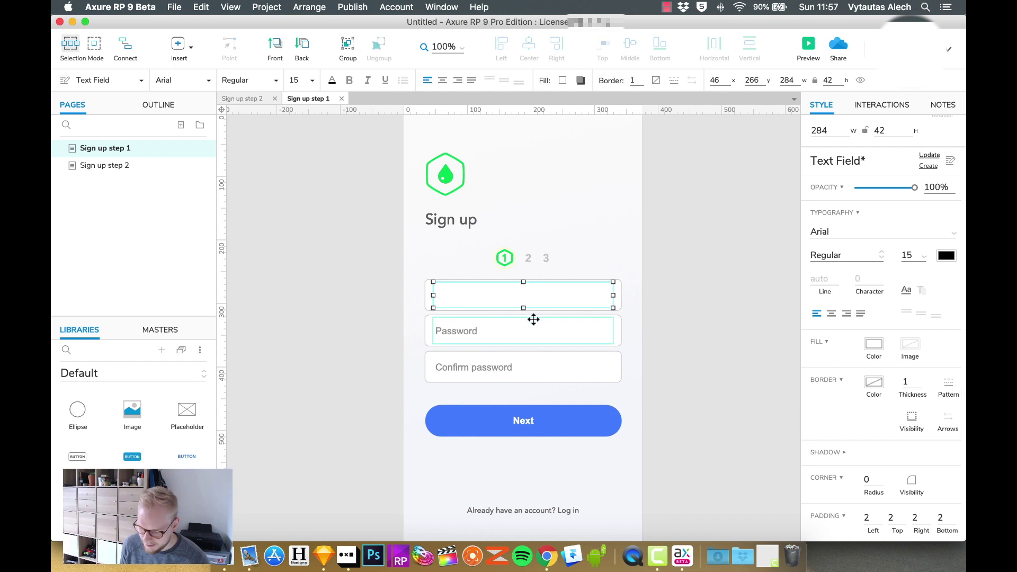
pyautogui.scroll(2, 853, 404)
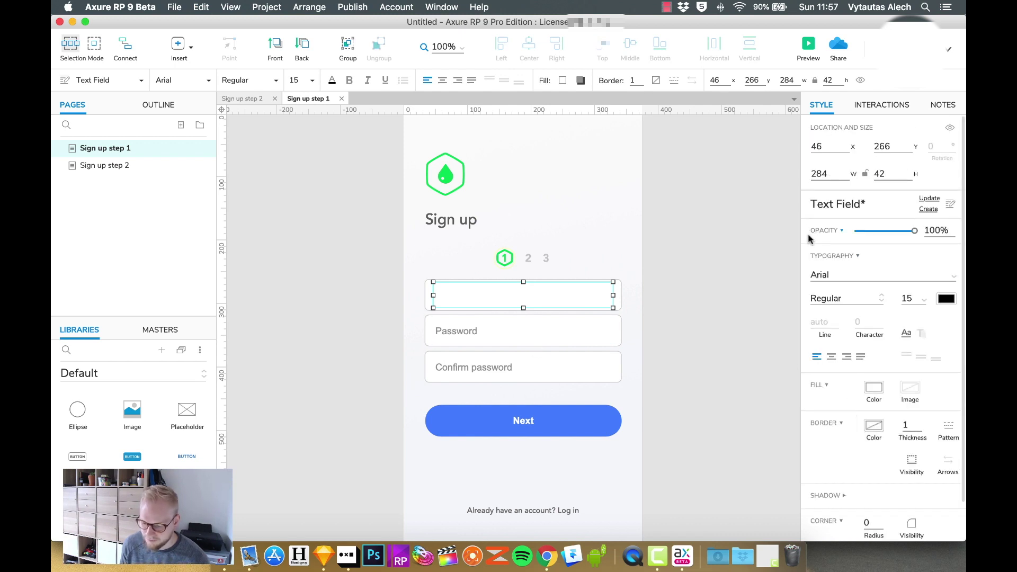
pyautogui.click(881, 104)
pyautogui.click(549, 288)
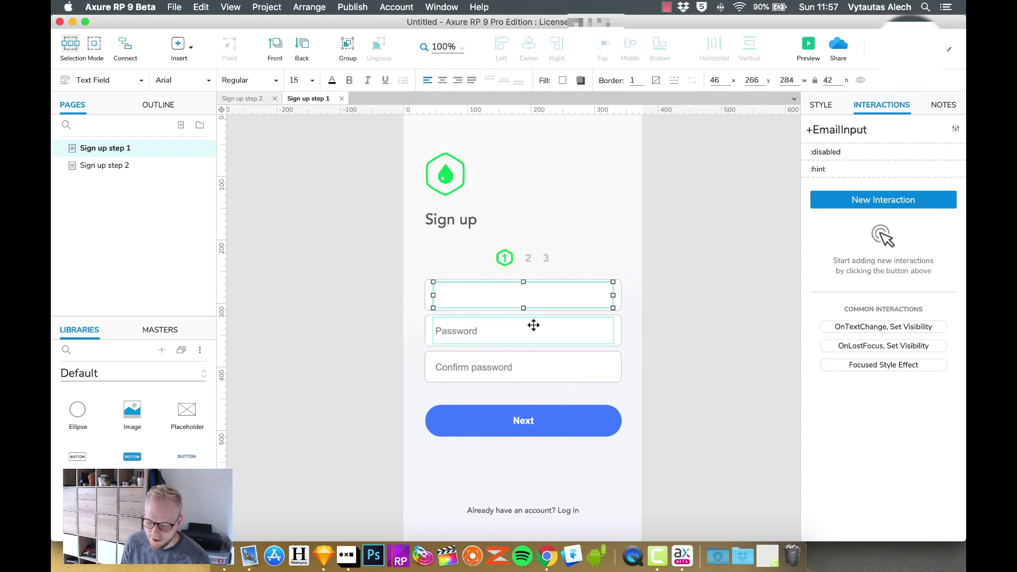
# Compare the password and confirm password field names, then open the password field's properties.
pyautogui.click(532, 325)
pyautogui.click(526, 367)
pyautogui.click(525, 328)
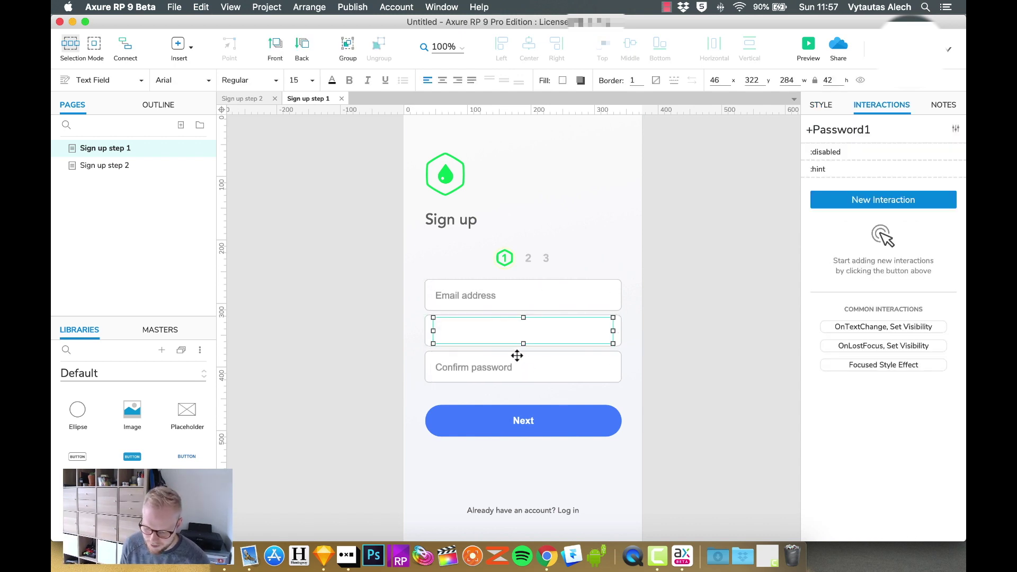
pyautogui.click(515, 362)
pyautogui.click(514, 331)
pyautogui.click(514, 365)
pyautogui.click(512, 333)
pyautogui.click(518, 366)
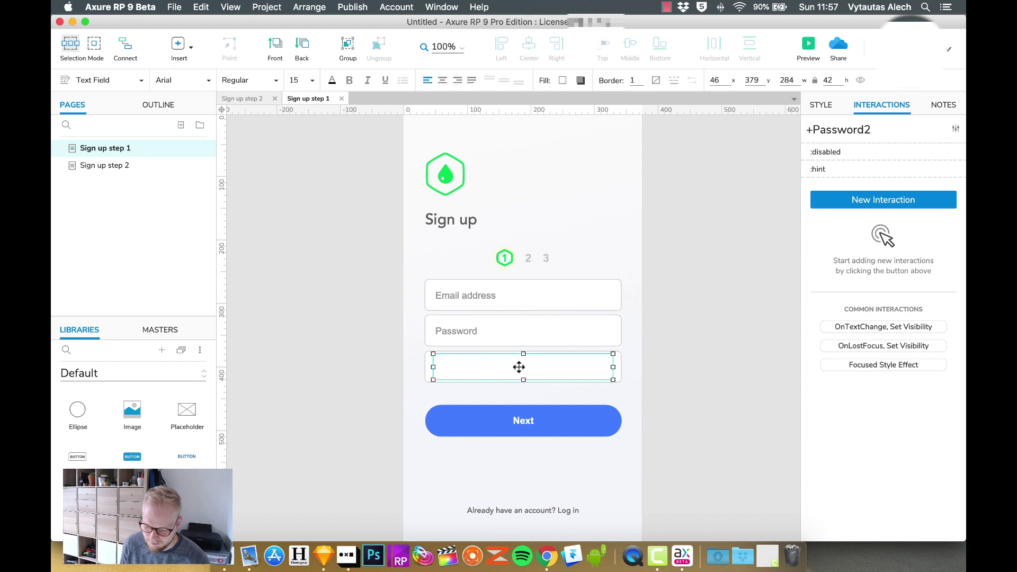
pyautogui.click(524, 329)
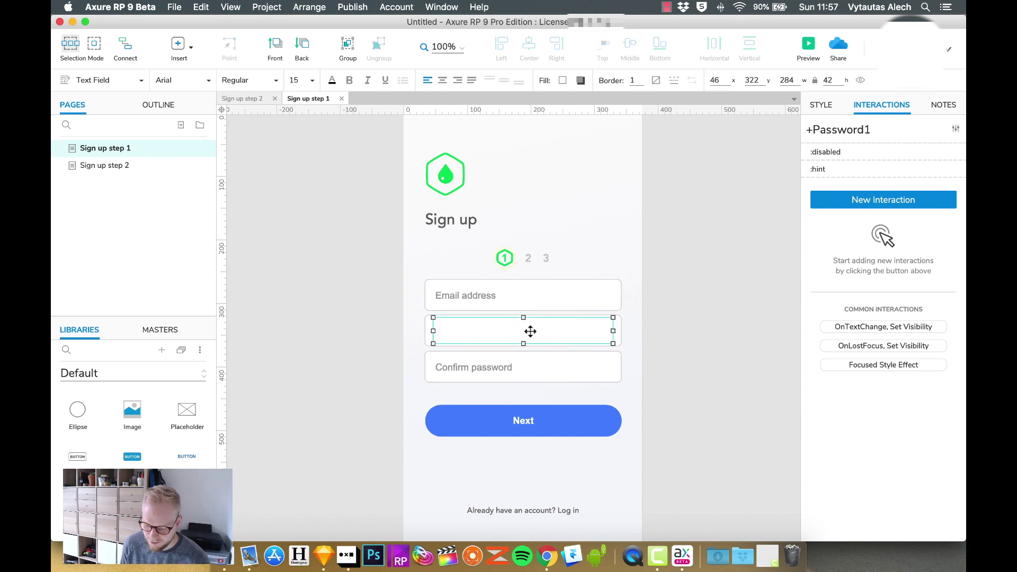
pyautogui.click(678, 347)
pyautogui.click(573, 337)
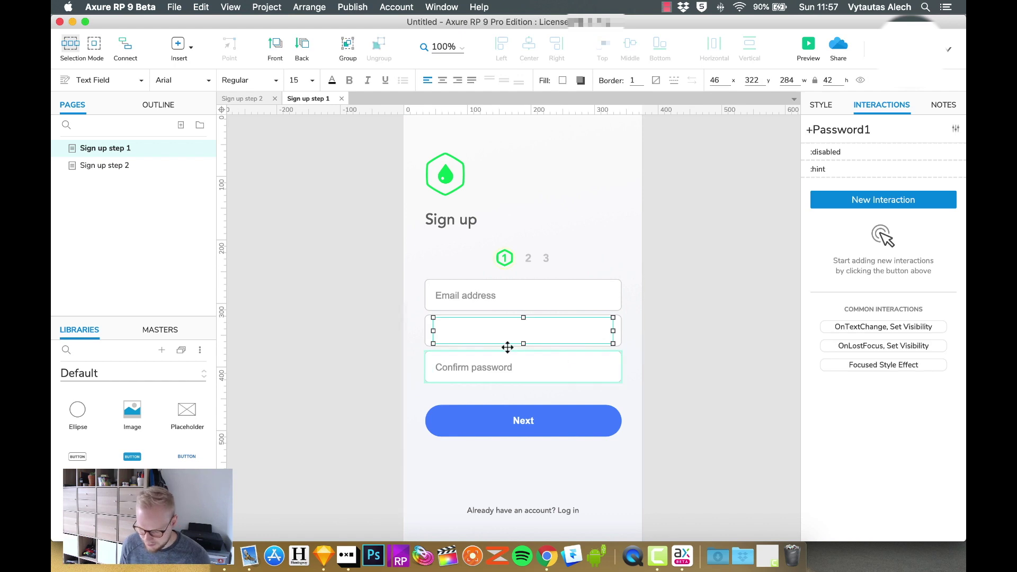
pyautogui.click(955, 129)
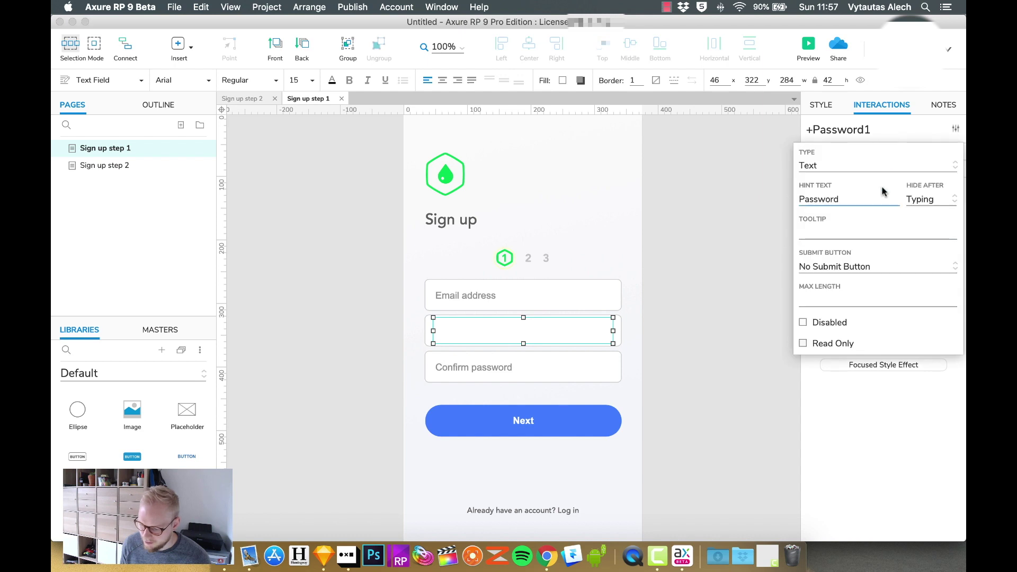
# Set both the password and confirm password fields to Password type.
pyautogui.click(881, 166)
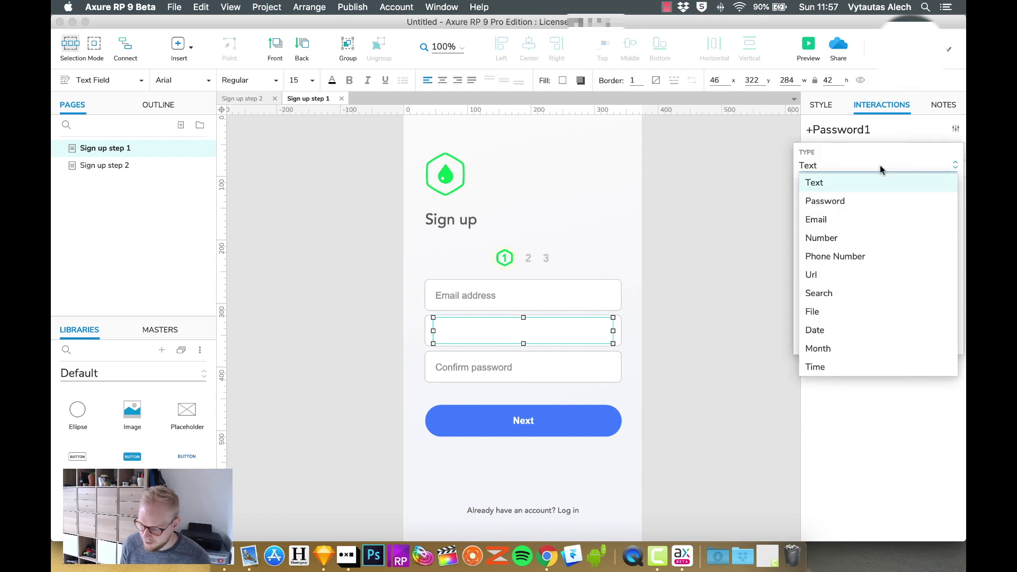
pyautogui.click(824, 201)
pyautogui.click(539, 366)
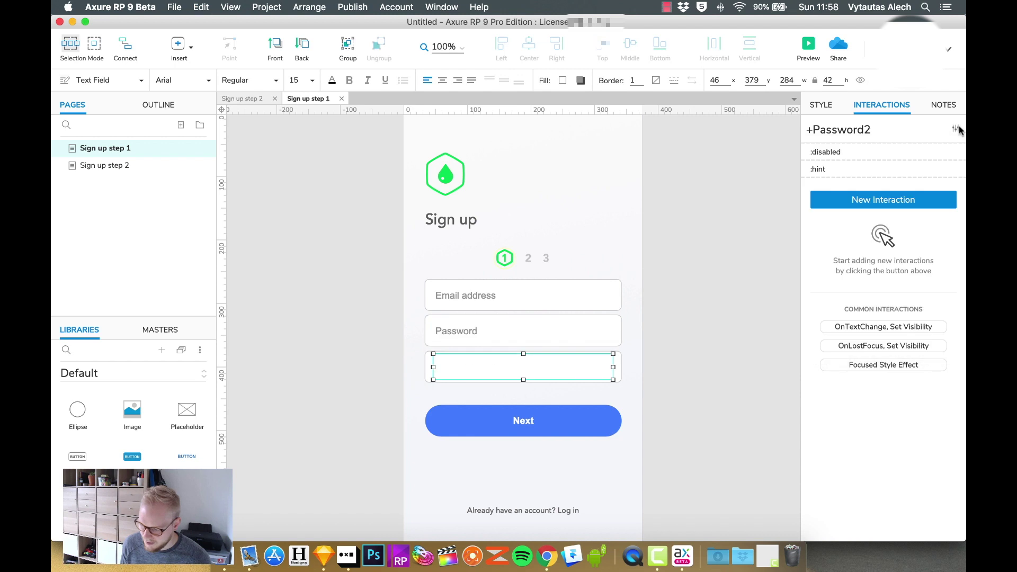
pyautogui.click(956, 130)
pyautogui.click(845, 167)
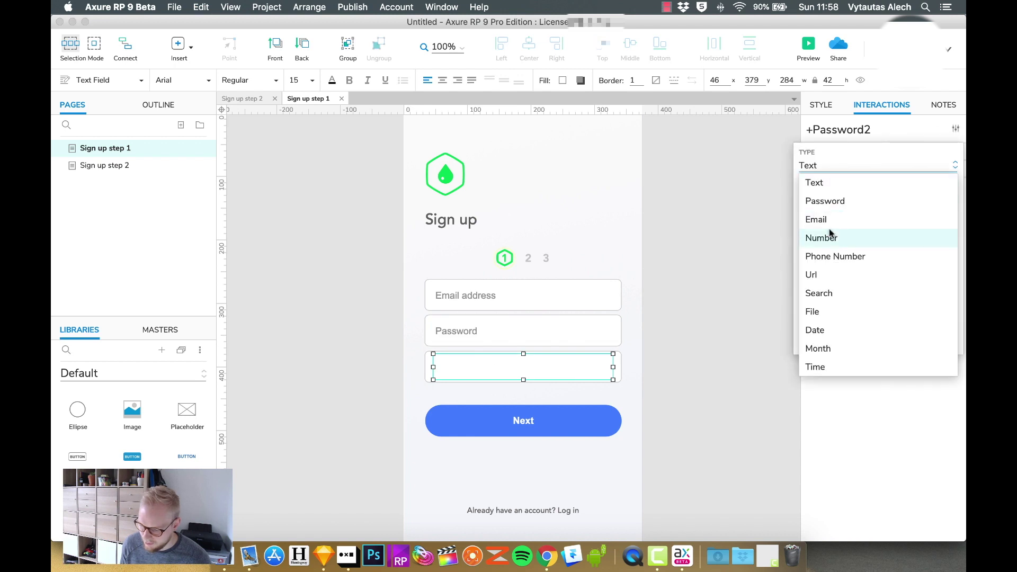
pyautogui.click(829, 200)
# Test the masking with sample text 'asdasd' in the password field, then delete it.
pyautogui.click(731, 268)
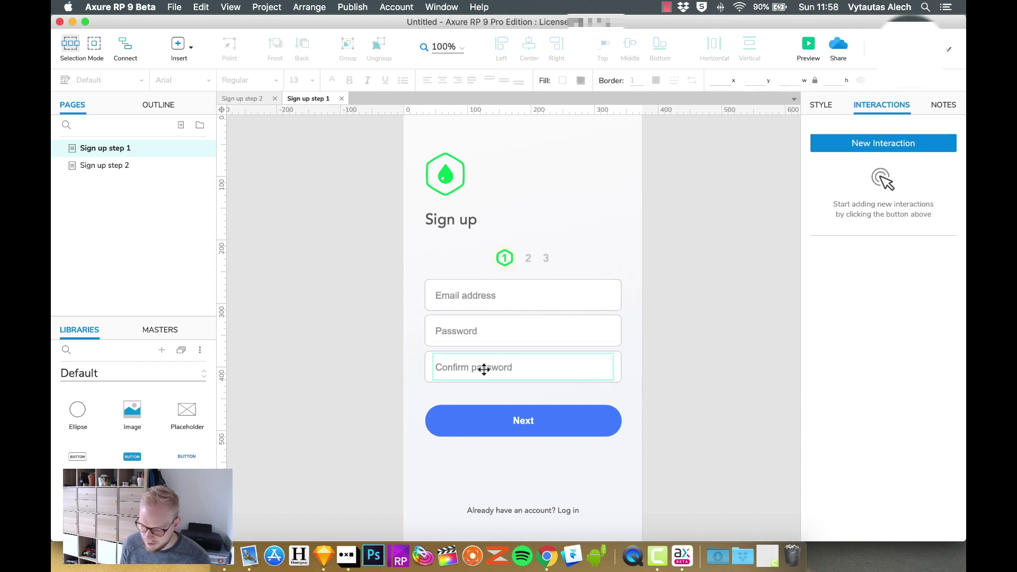
pyautogui.doubleClick(483, 339)
pyautogui.write('asdasd')
pyautogui.click(662, 340)
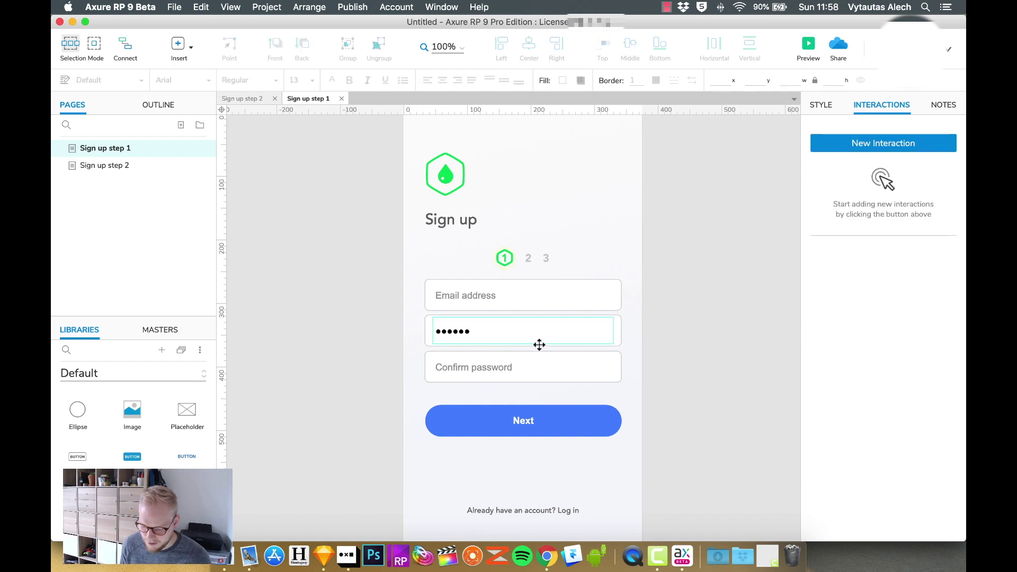
pyautogui.doubleClick(522, 365)
pyautogui.press('BackSpace')
pyautogui.doubleClick(484, 335)
pyautogui.press('BackSpace')
pyautogui.click(589, 310)
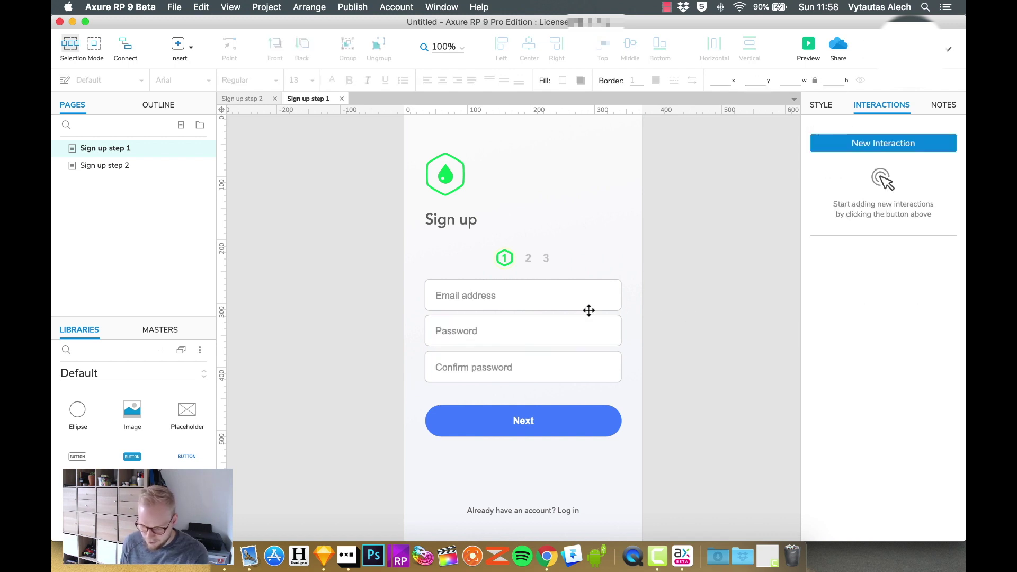
# Set the email address field's type to Email.
pyautogui.doubleClick(510, 297)
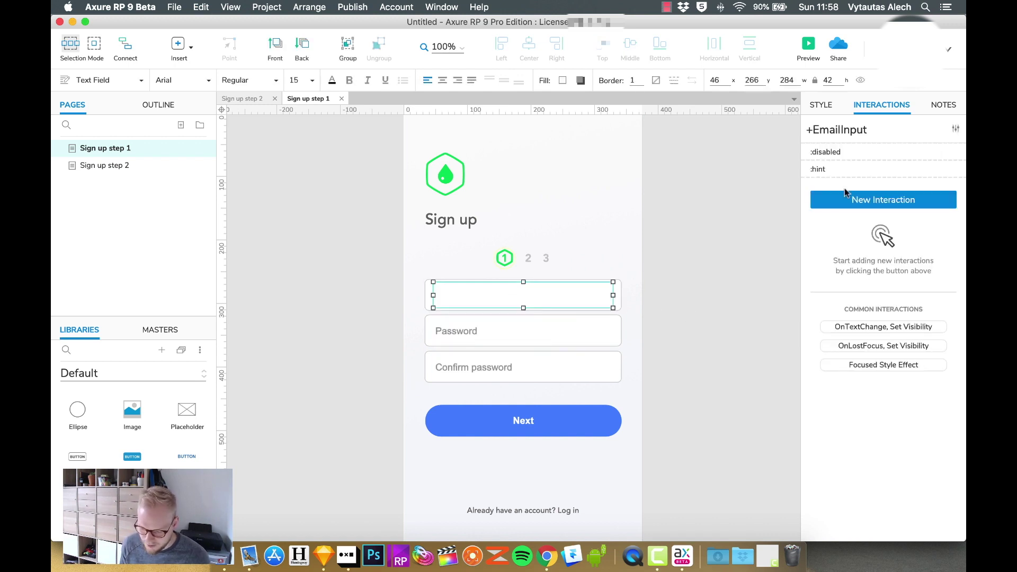
pyautogui.click(955, 129)
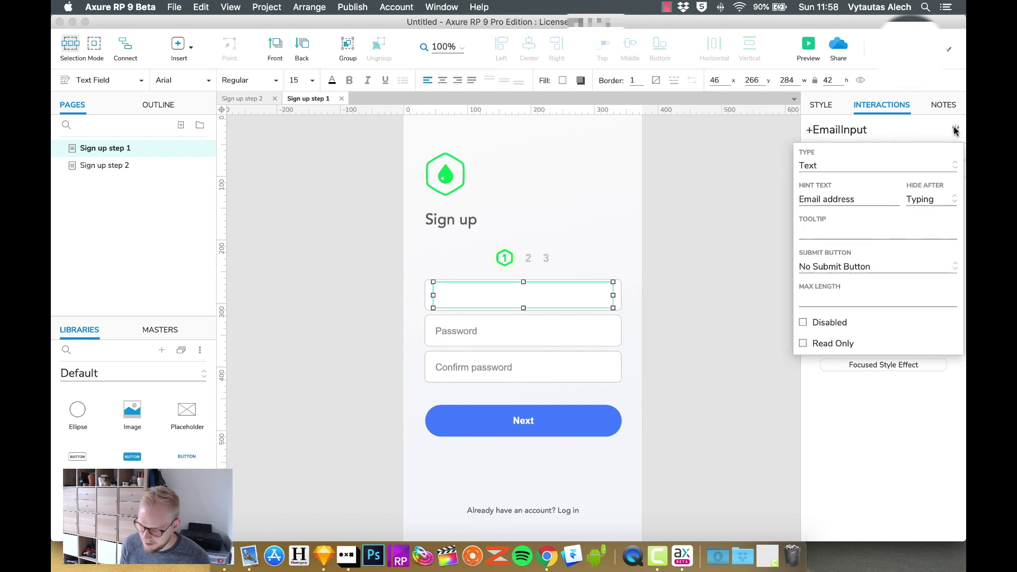
pyautogui.click(820, 167)
pyautogui.click(818, 219)
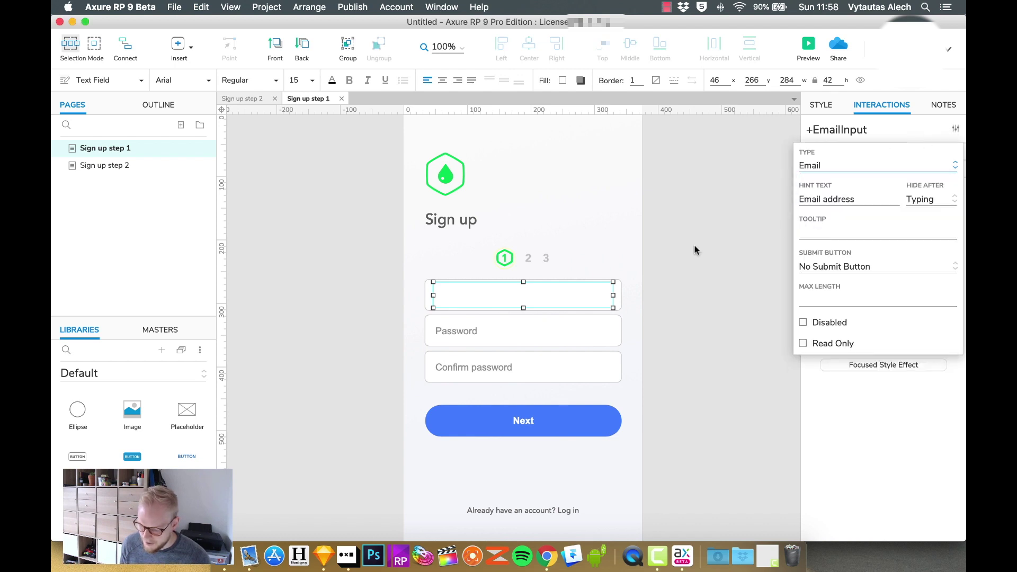
# Name the Next button Next-Submit and preview the page.
pyautogui.click(564, 426)
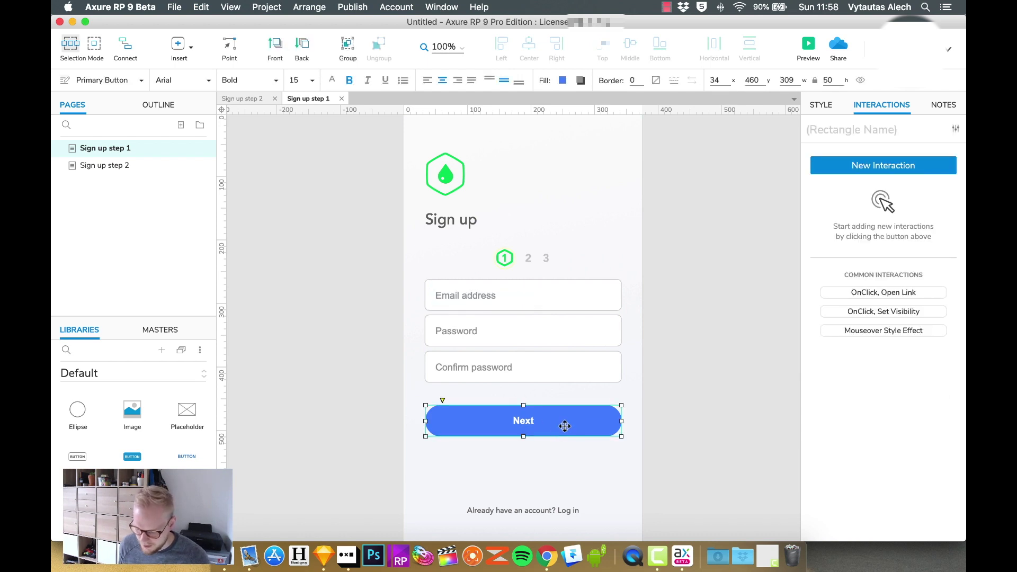
pyautogui.click(846, 129)
pyautogui.write('Next-Submit')
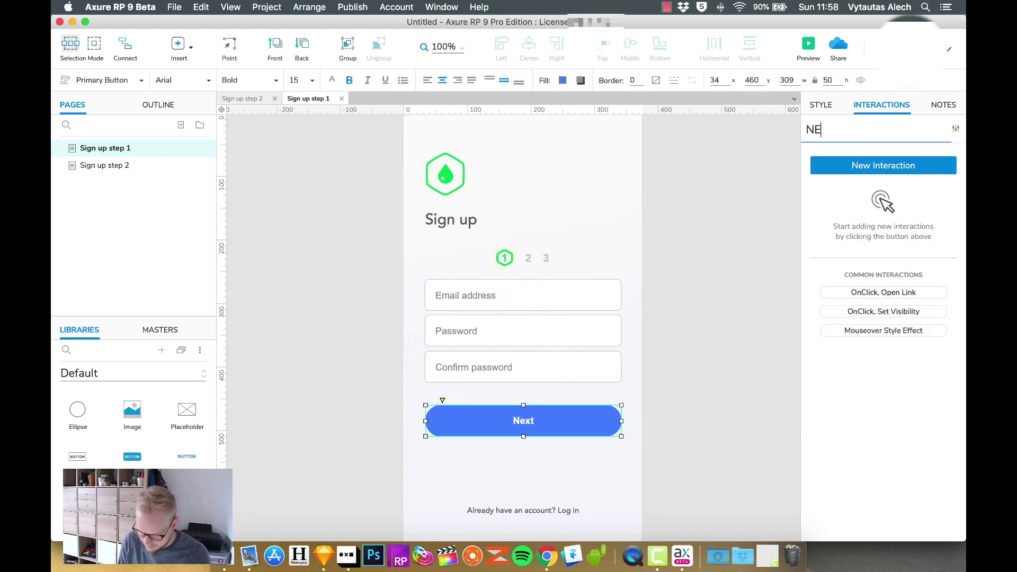
pyautogui.press('Return')
pyautogui.click(806, 47)
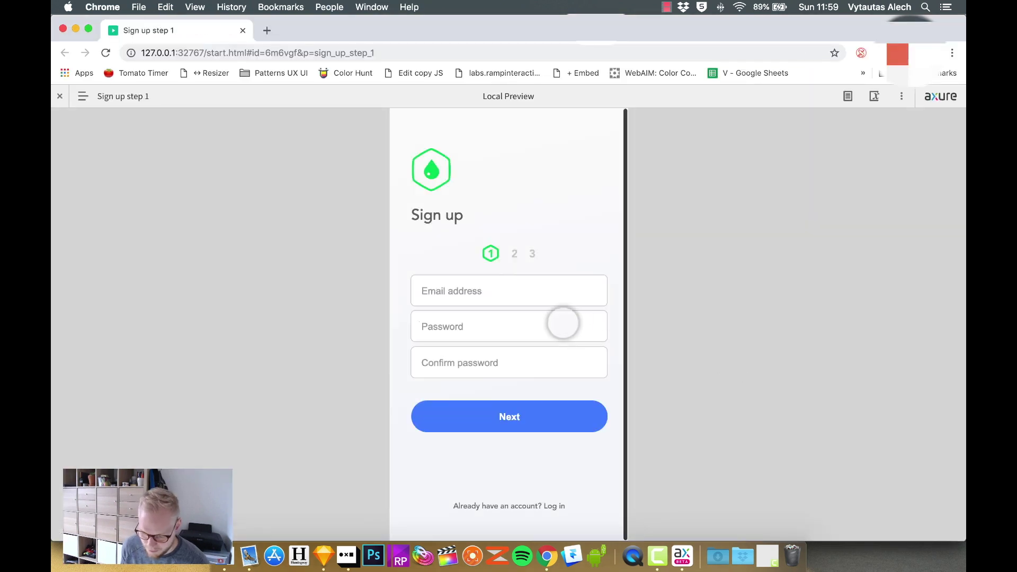
# Enter a test email and both passwords, press Next to reach Sign up step 2, then close the preview.
pyautogui.click(522, 291)
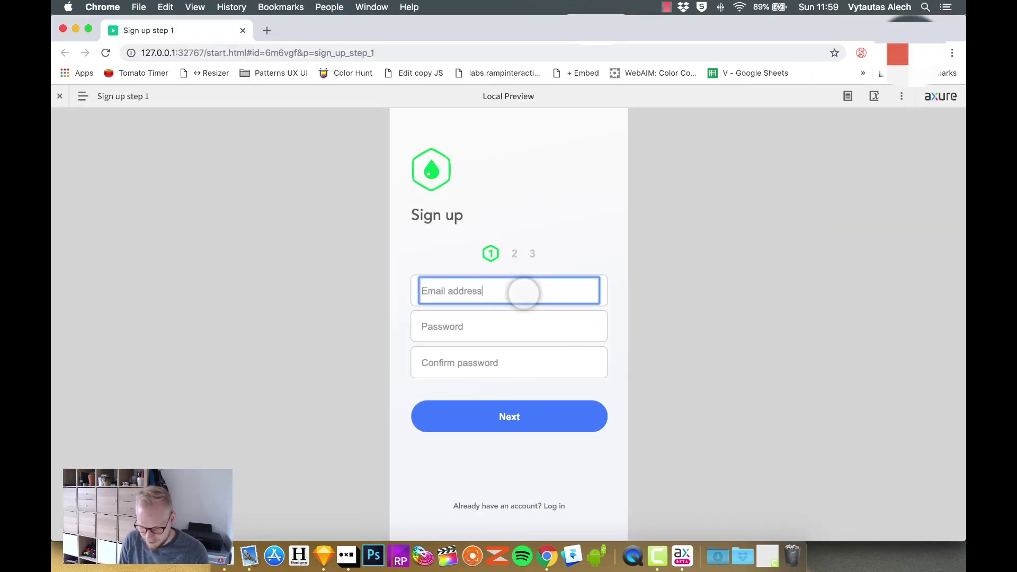
pyautogui.write('djasdjhsadjs')
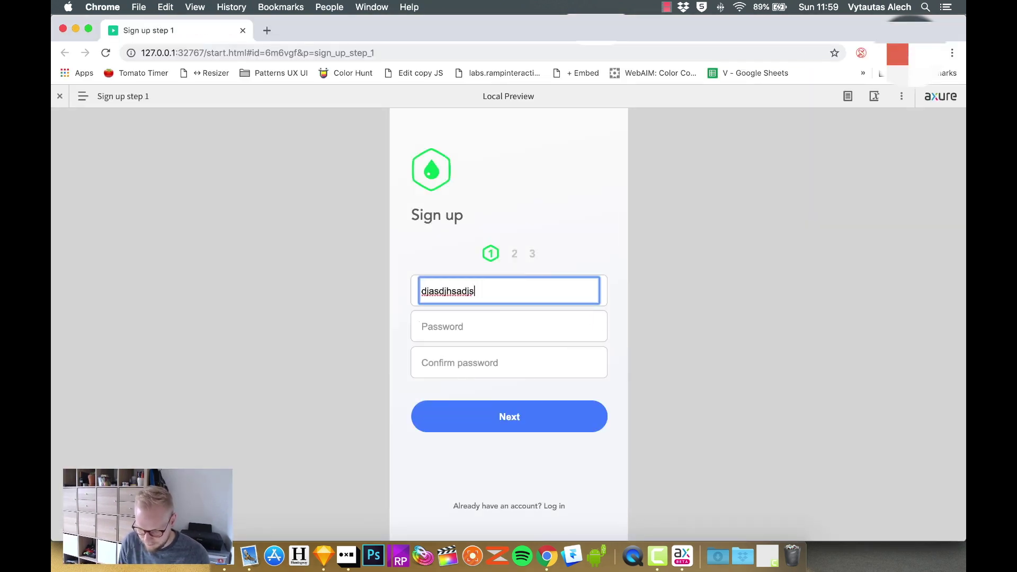
pyautogui.write('.fjhdhjfjdsf.sdfjdsf')
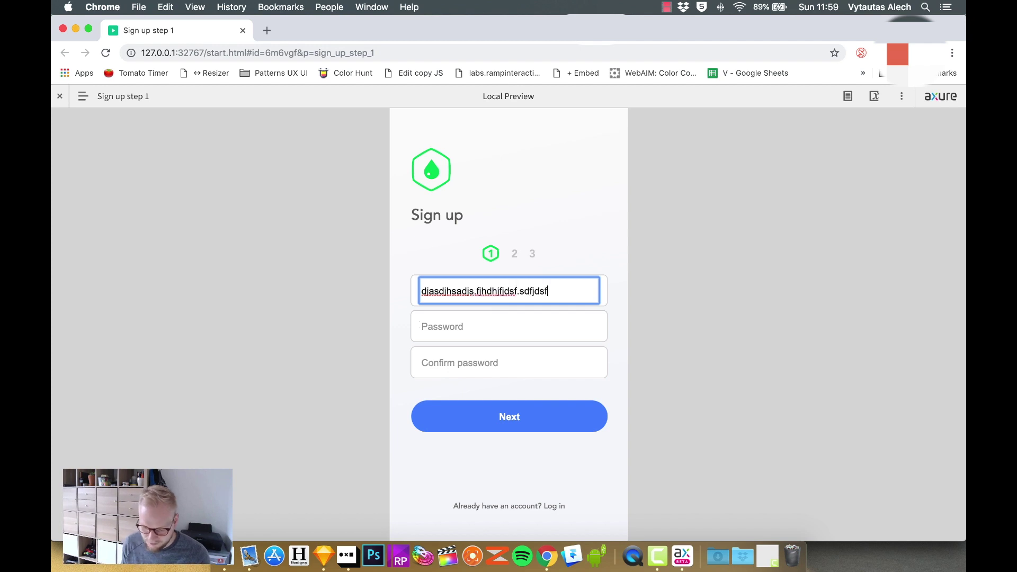
pyautogui.click(474, 334)
pyautogui.write('•••••••••')
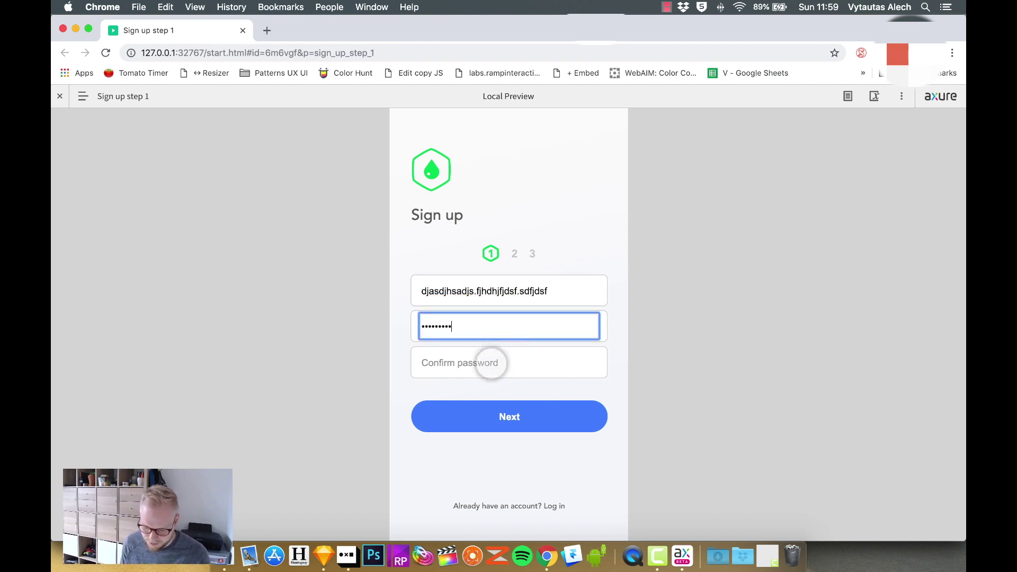
pyautogui.click(487, 360)
pyautogui.write('••••••••')
pyautogui.click(545, 415)
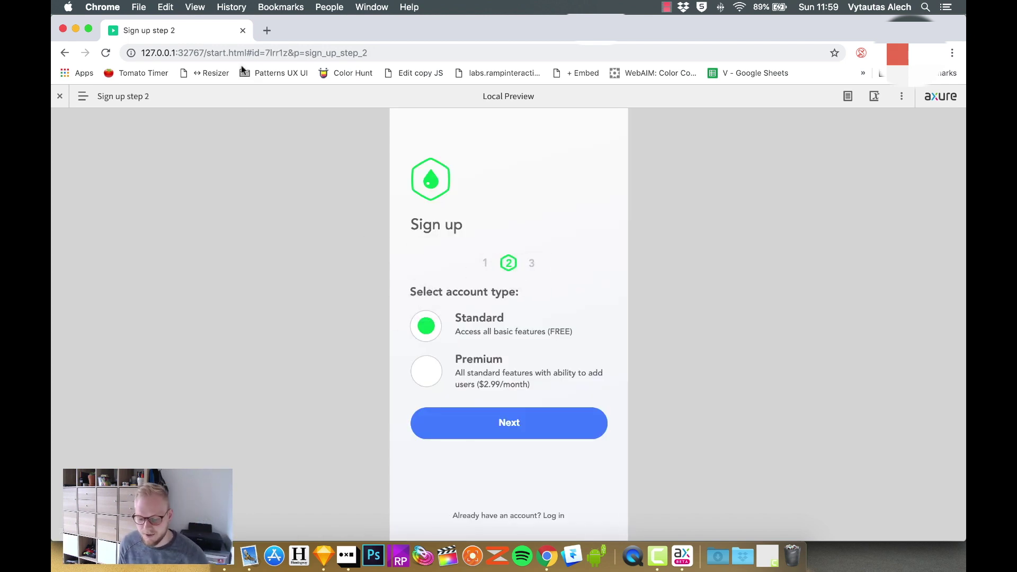
pyautogui.click(243, 32)
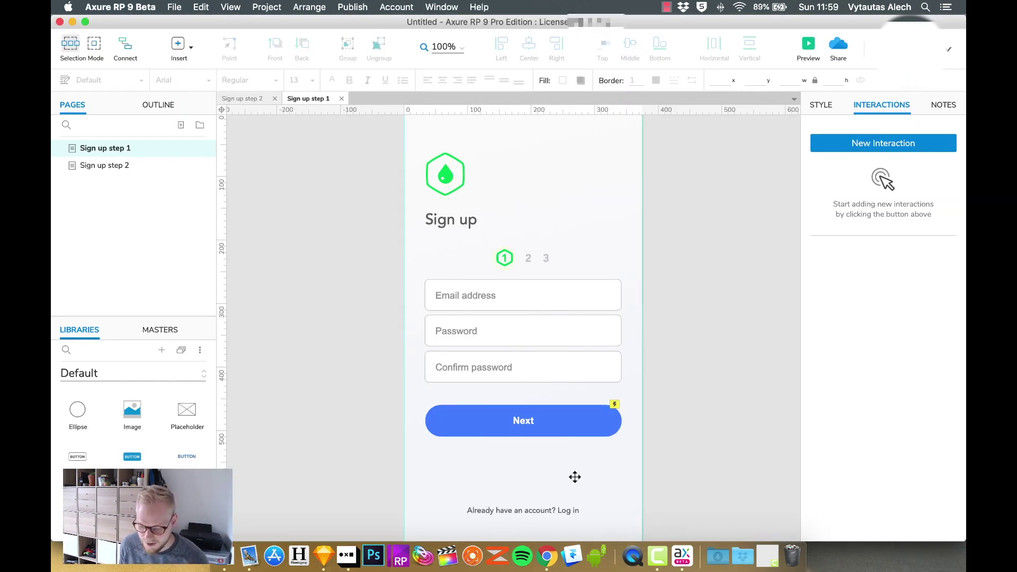
pyautogui.click(527, 282)
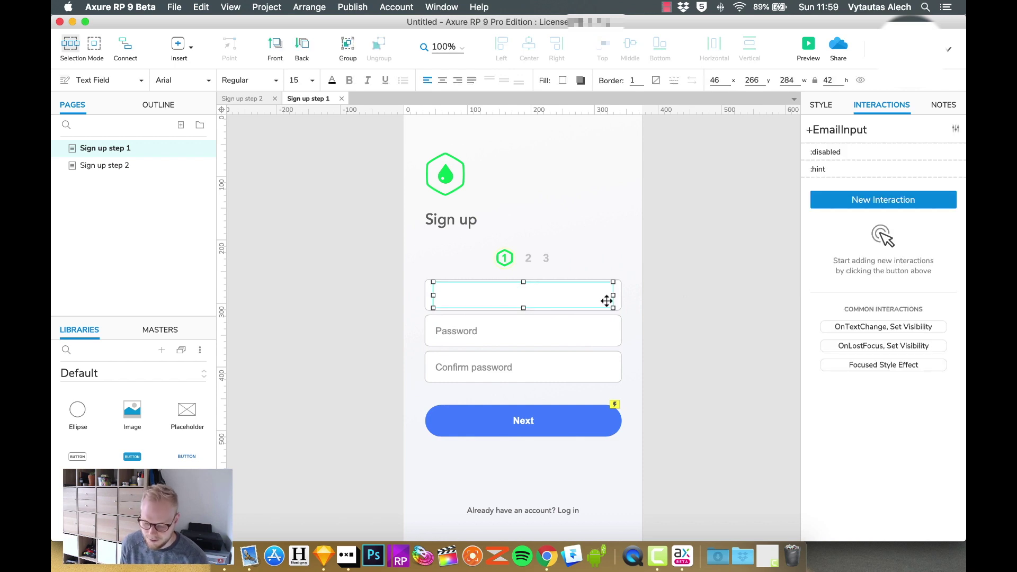
pyautogui.click(671, 318)
pyautogui.click(538, 292)
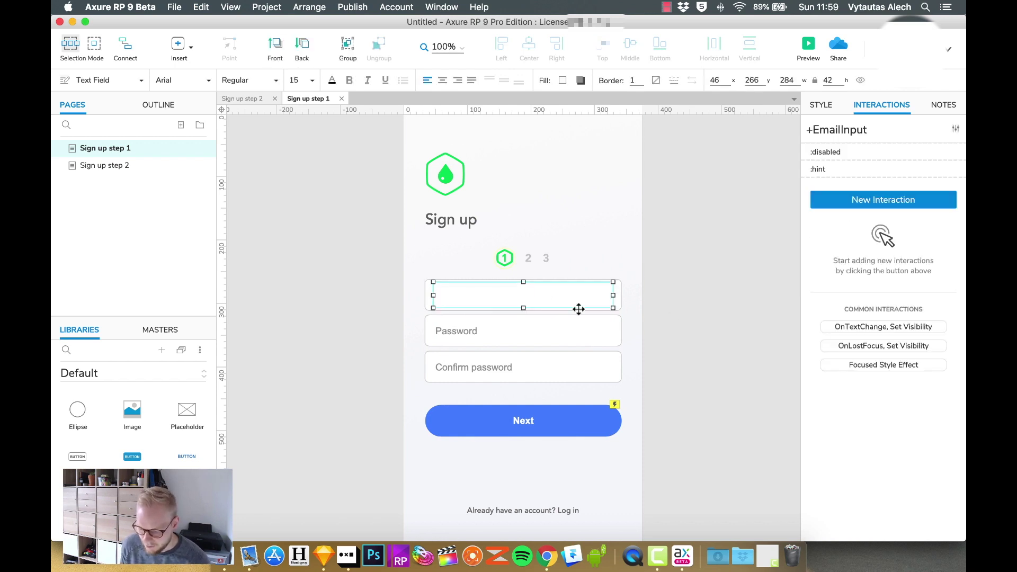
pyautogui.click(562, 328)
pyautogui.click(556, 365)
pyautogui.click(678, 353)
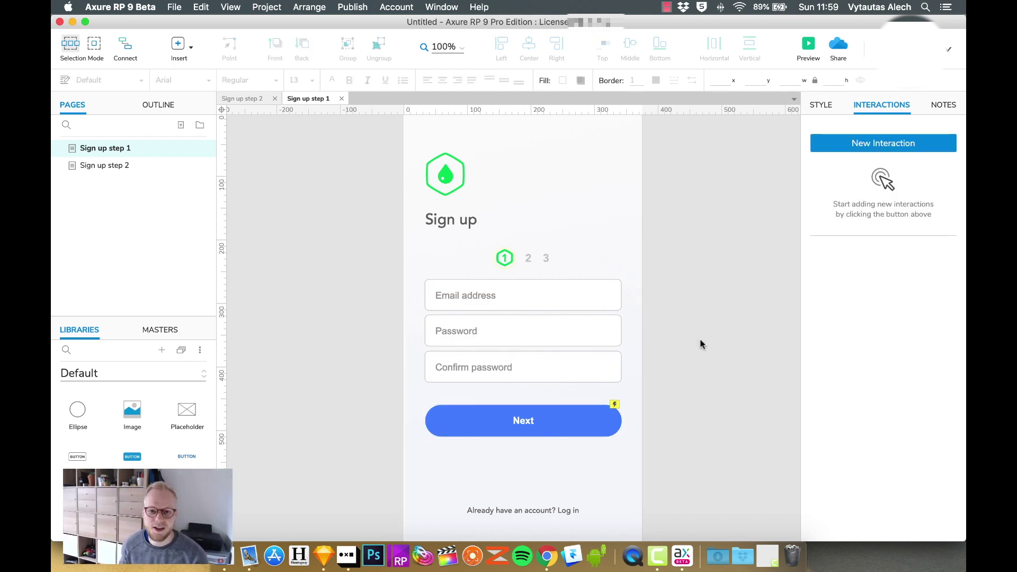
pyautogui.scroll(-1, 540, 425)
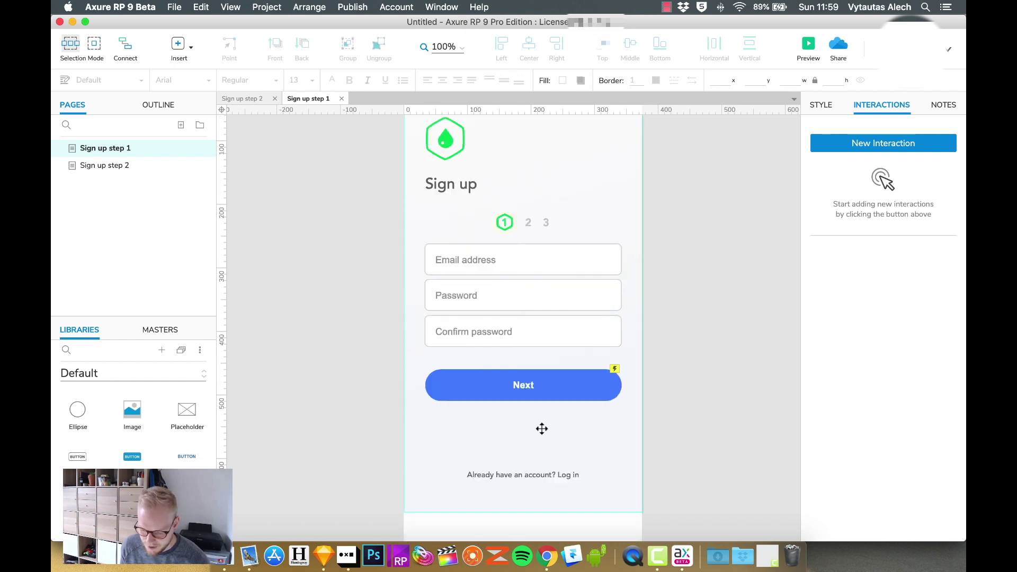
pyautogui.scroll(1, 166, 441)
pyautogui.scroll(1, 166, 441)
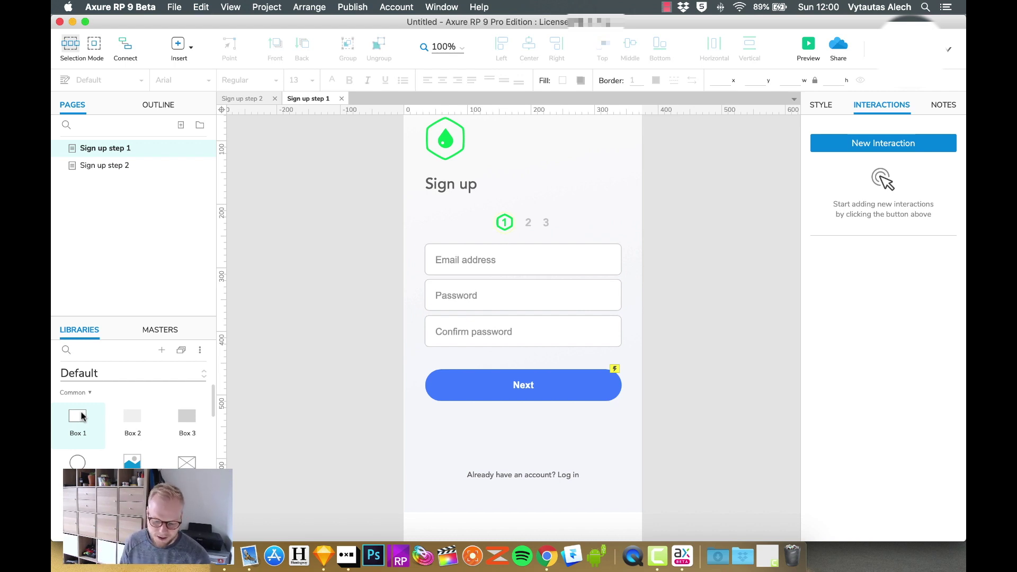
pyautogui.moveTo(82, 416); pyautogui.dragTo(590, 169)
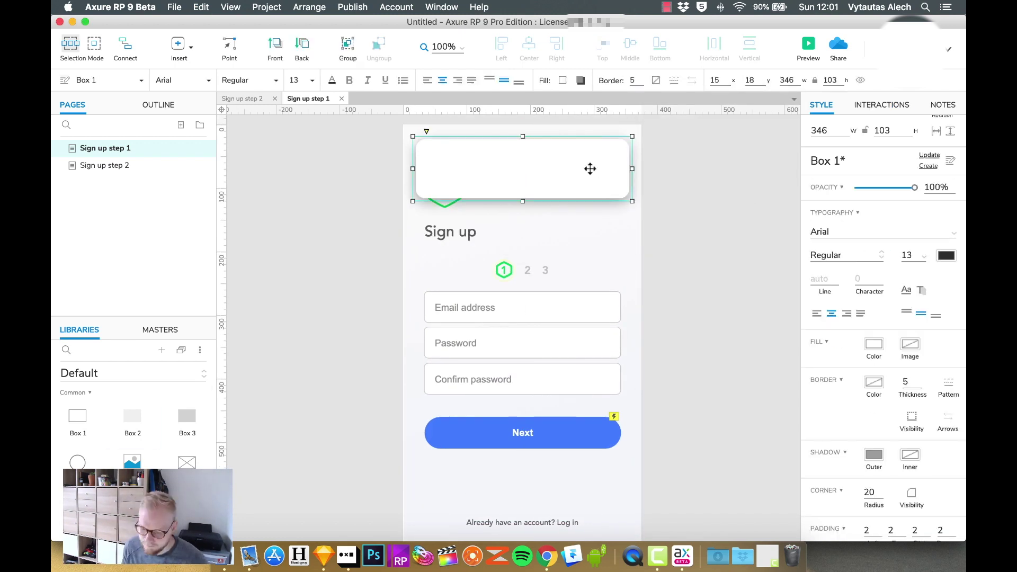
# Add a heading with the pasted error message inside the top box, narrowed so it wraps.
pyautogui.scroll(-2, 132, 403)
pyautogui.moveTo(187, 490); pyautogui.dragTo(515, 173)
pyautogui.doubleClick(519, 172)
pyautogui.write('Sign up information provided is incorrect. Please check the fields and submit again.')
pyautogui.moveTo(669, 172); pyautogui.dragTo(613, 182)
pyautogui.moveTo(509, 191); pyautogui.dragTo(506, 188)
# Reduce the message's font size to 13.
pyautogui.click(907, 255)
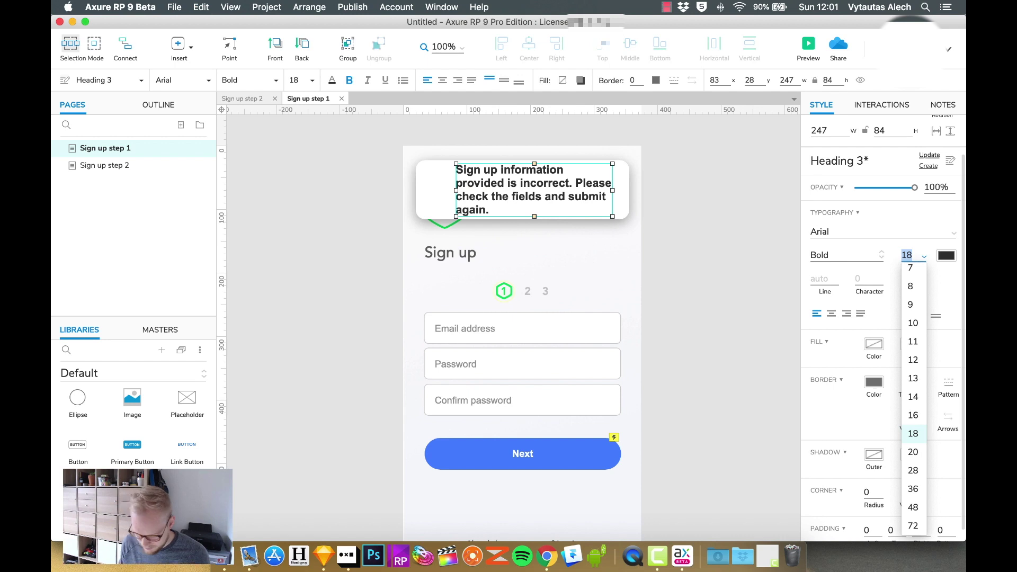
pyautogui.click(912, 360)
pyautogui.click(907, 255)
pyautogui.click(912, 378)
pyautogui.click(797, 232)
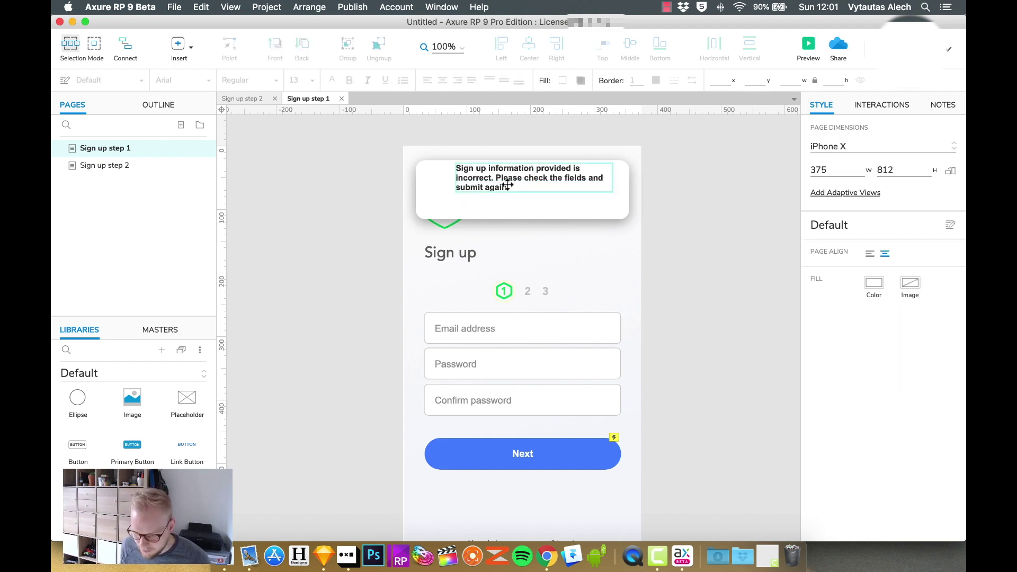
# Move the message into the toast card, narrower and shifted to the right.
pyautogui.moveTo(507, 184); pyautogui.dragTo(518, 197)
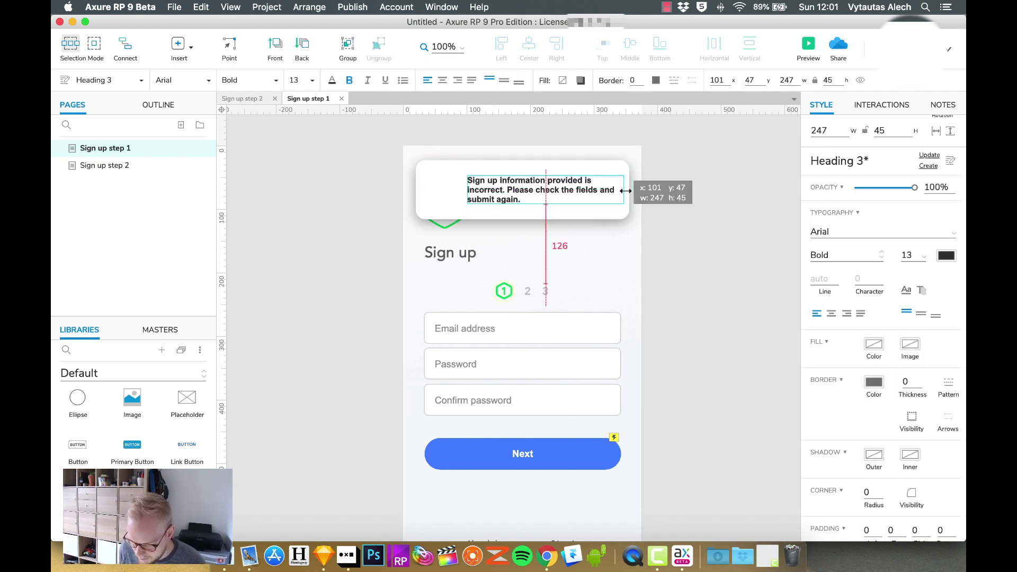
pyautogui.moveTo(625, 191); pyautogui.dragTo(615, 191)
pyautogui.moveTo(535, 190); pyautogui.dragTo(544, 190)
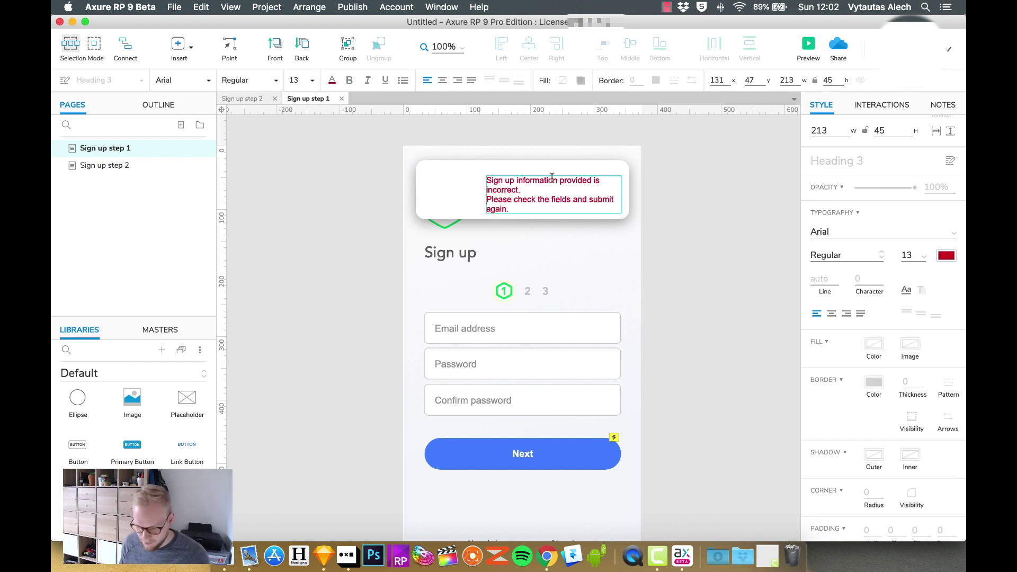
pyautogui.click(681, 252)
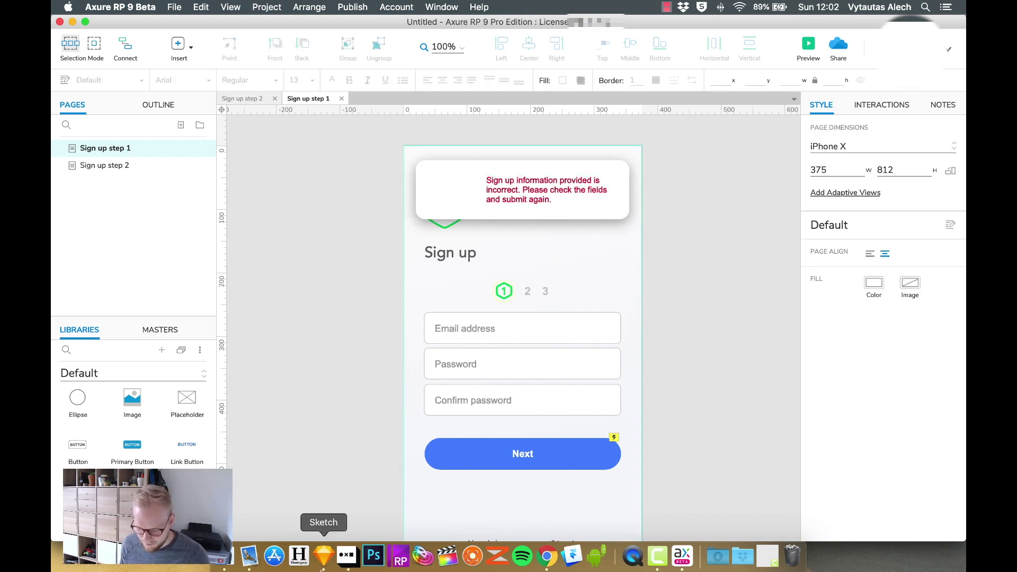
pyautogui.click(347, 555)
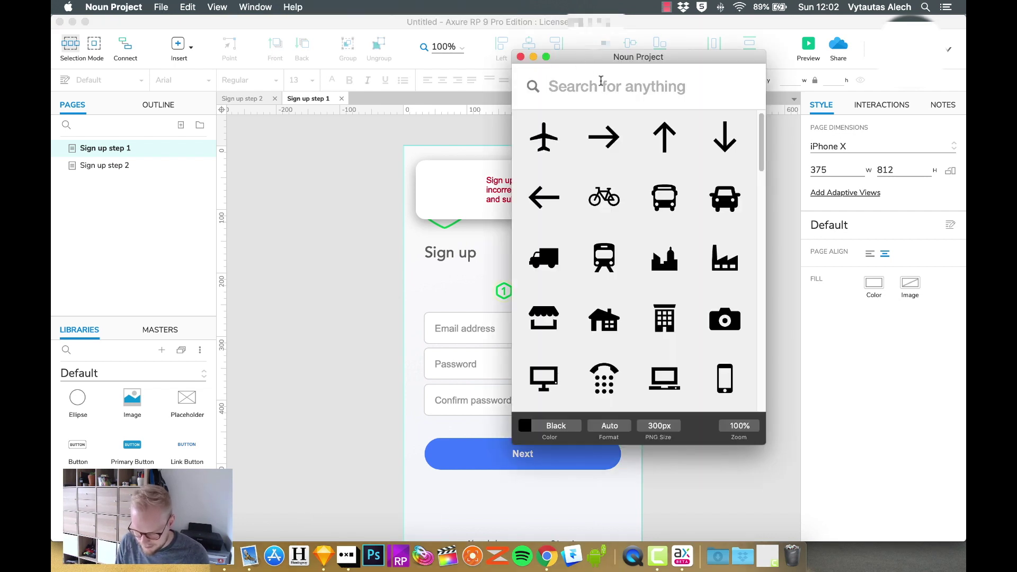
# Search Noun Project for 'error' and place a #D10A24 warning triangle, sized 61×61, beside the message.
pyautogui.write('erom')
pyautogui.press('BackSpace')
pyautogui.press('BackSpace')
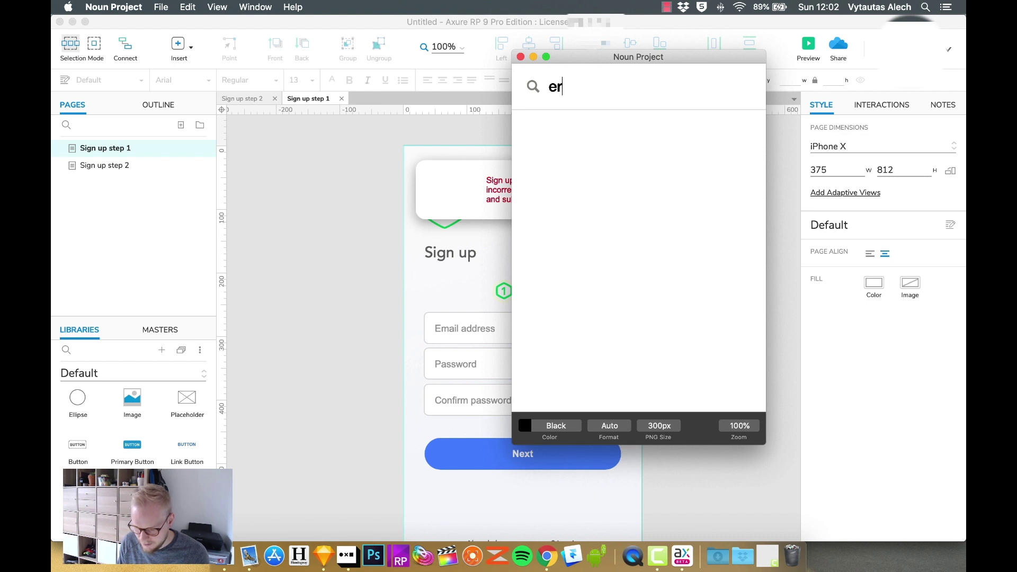
pyautogui.write('ror')
pyautogui.press('Return')
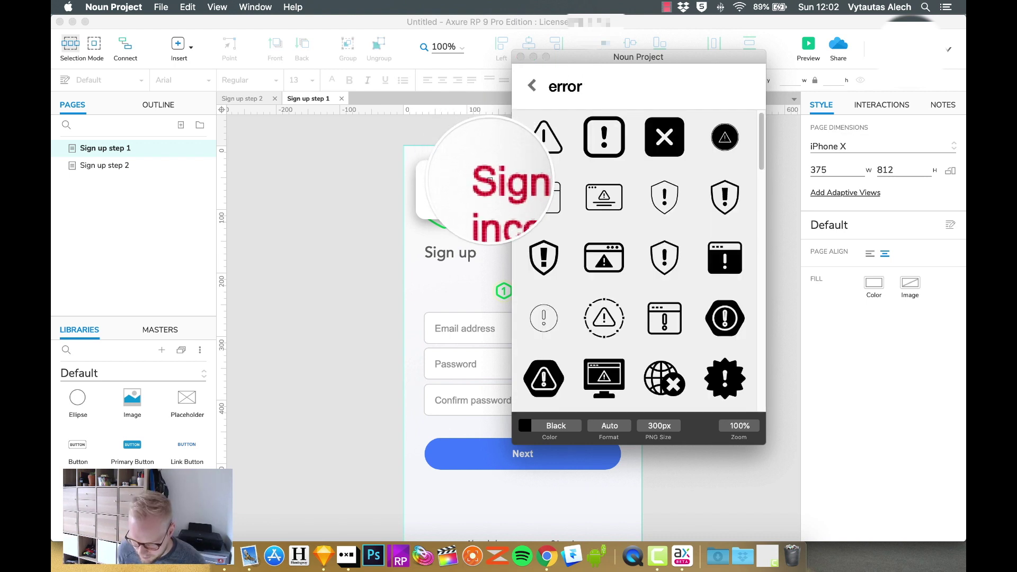
pyautogui.click(491, 181)
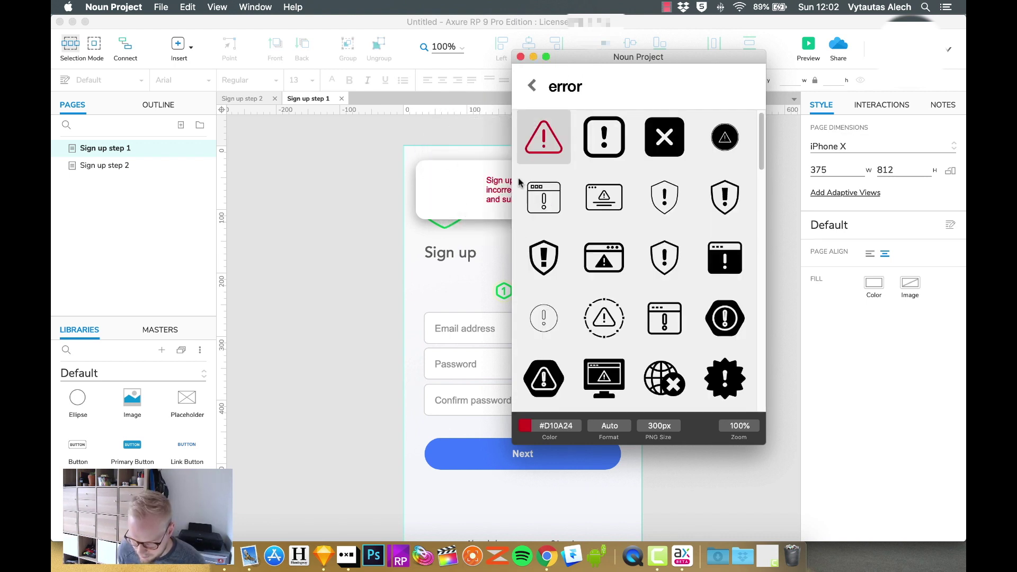
pyautogui.moveTo(542, 142); pyautogui.dragTo(457, 194)
pyautogui.moveTo(634, 383); pyautogui.dragTo(447, 190)
# Align the error text closer to the warning icon and widen it to reflow.
pyautogui.click(650, 230)
pyautogui.click(469, 197)
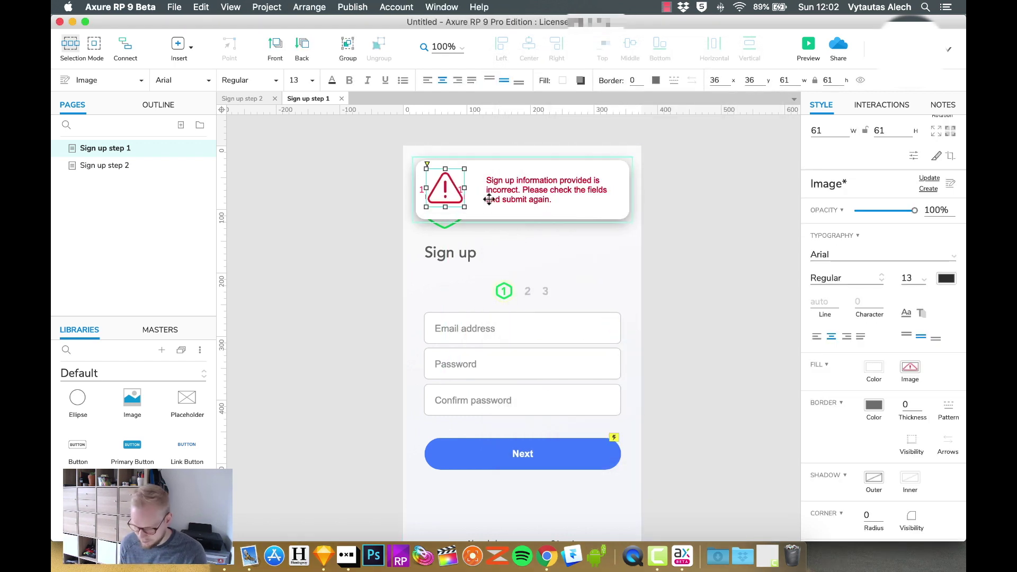
pyautogui.moveTo(541, 193); pyautogui.dragTo(528, 192)
pyautogui.moveTo(607, 188); pyautogui.dragTo(621, 190)
pyautogui.click(616, 214)
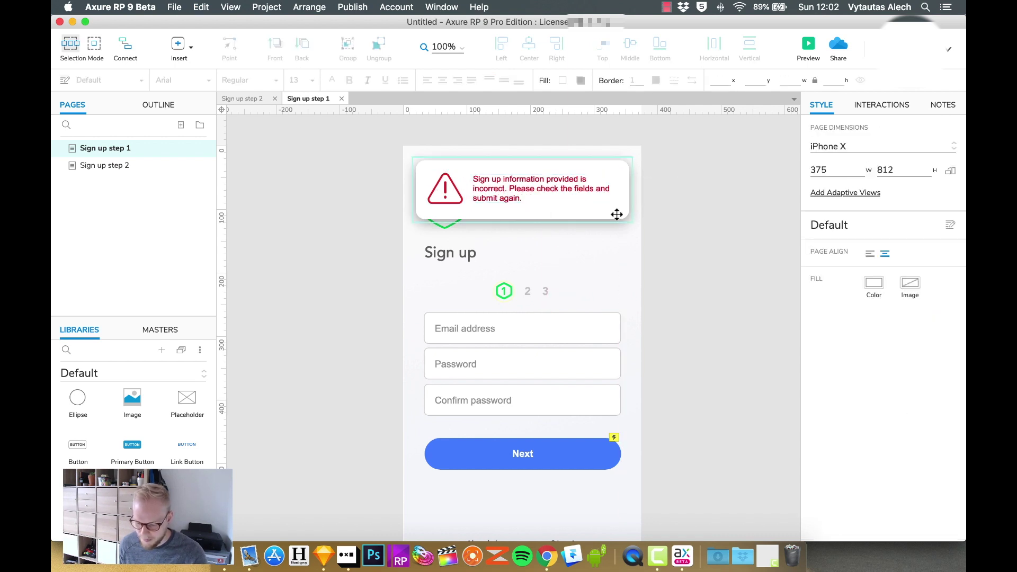
pyautogui.click(534, 198)
# Convert the notification into a dynamic panel and rename its first state Generic-error.
pyautogui.rightClick(473, 163)
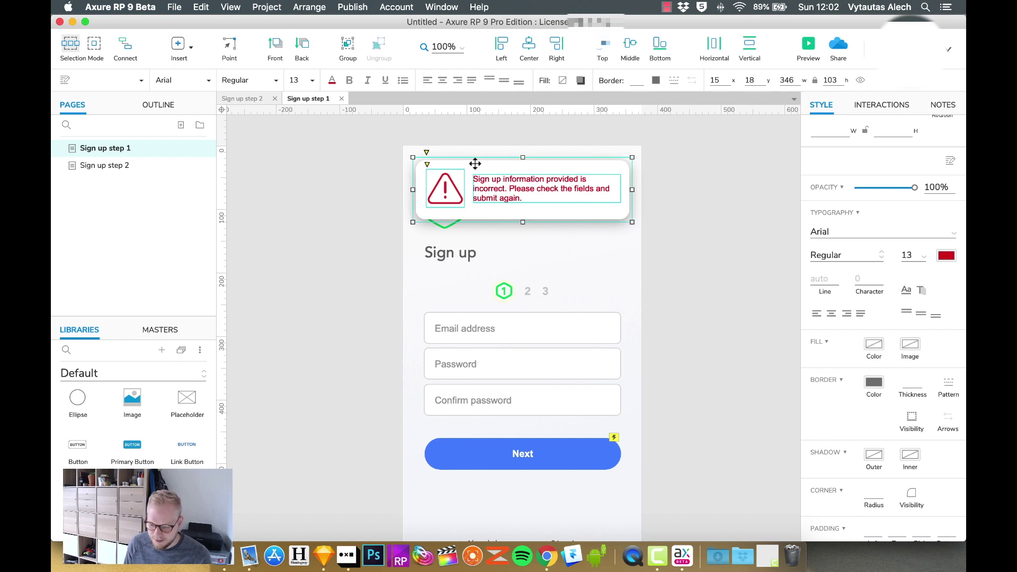
pyautogui.click(532, 353)
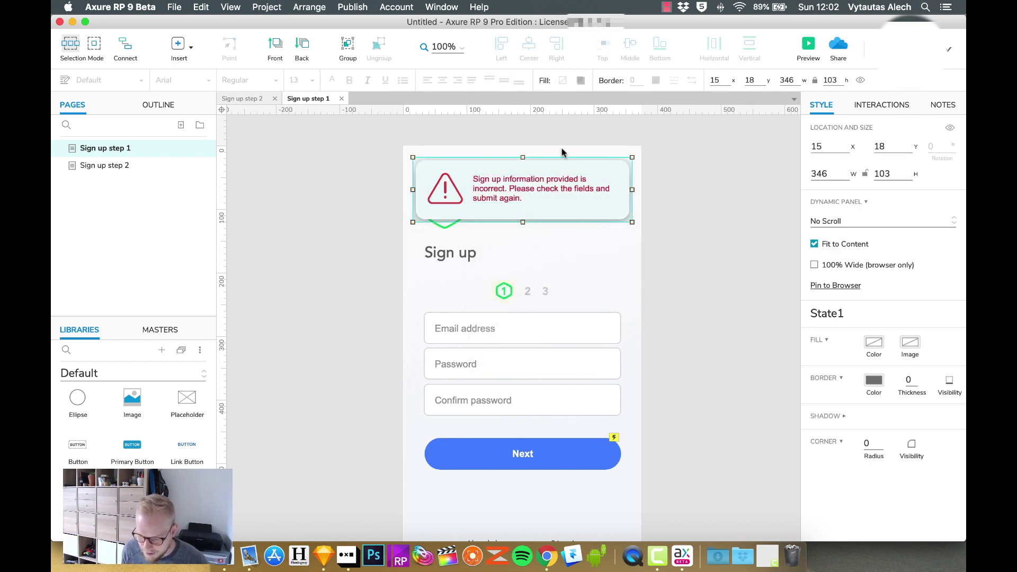
pyautogui.doubleClick(533, 170)
pyautogui.click(543, 122)
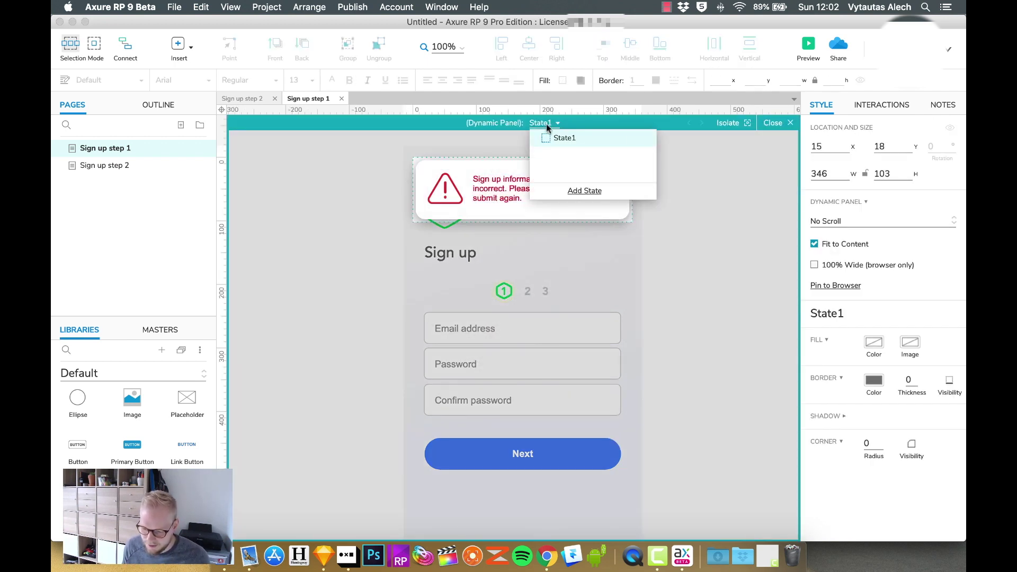
pyautogui.doubleClick(565, 138)
pyautogui.write('Generic-error')
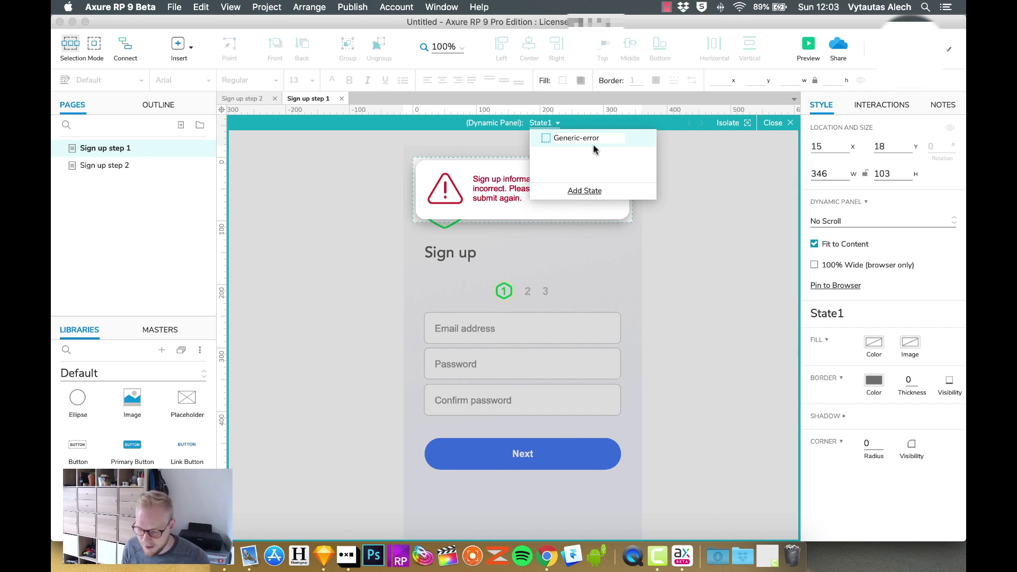
pyautogui.click(579, 155)
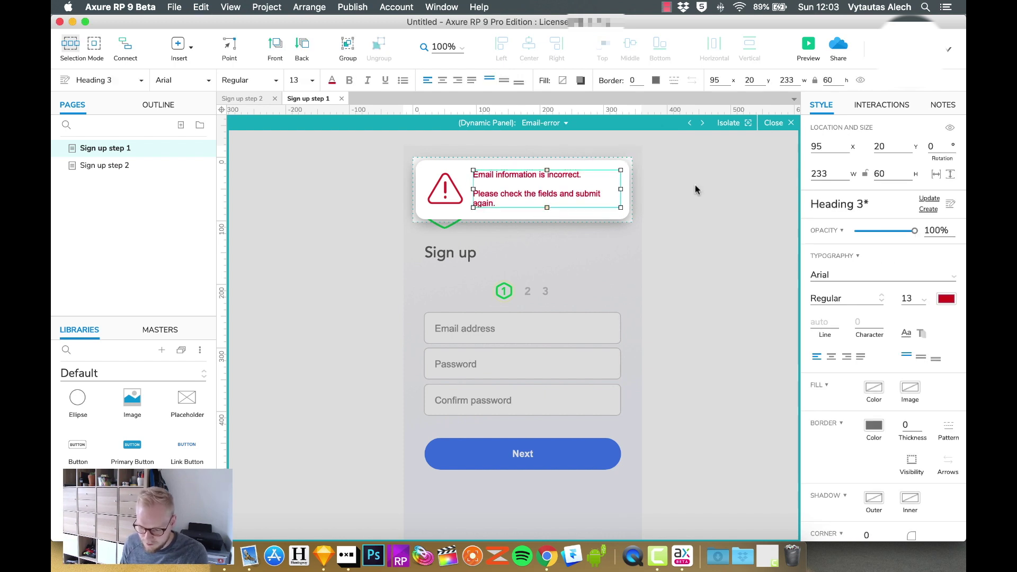
pyautogui.press('Escape')
# Name the dynamic panel +ErrorPanel and hide it by default.
pyautogui.click(541, 180)
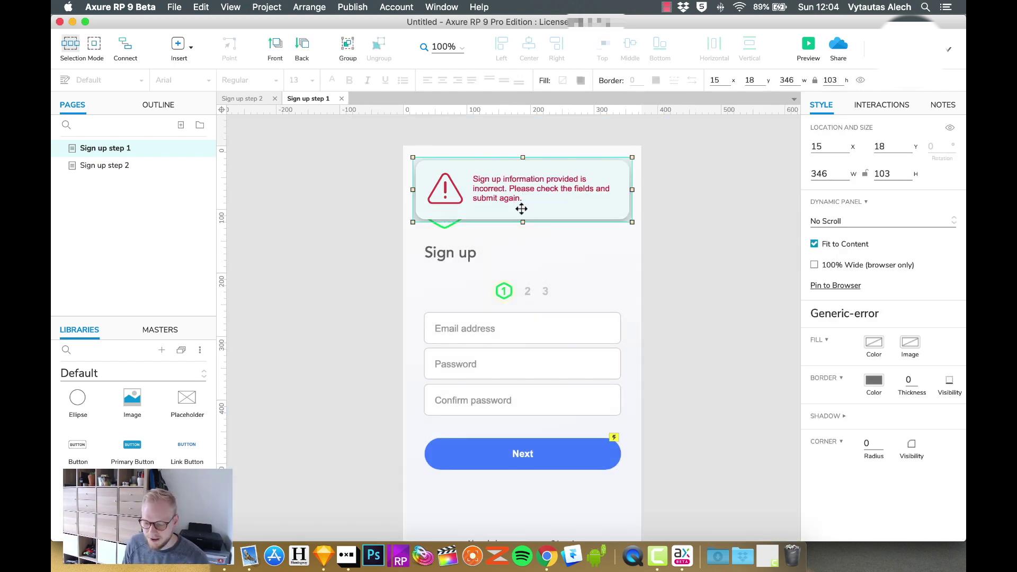
pyautogui.click(866, 104)
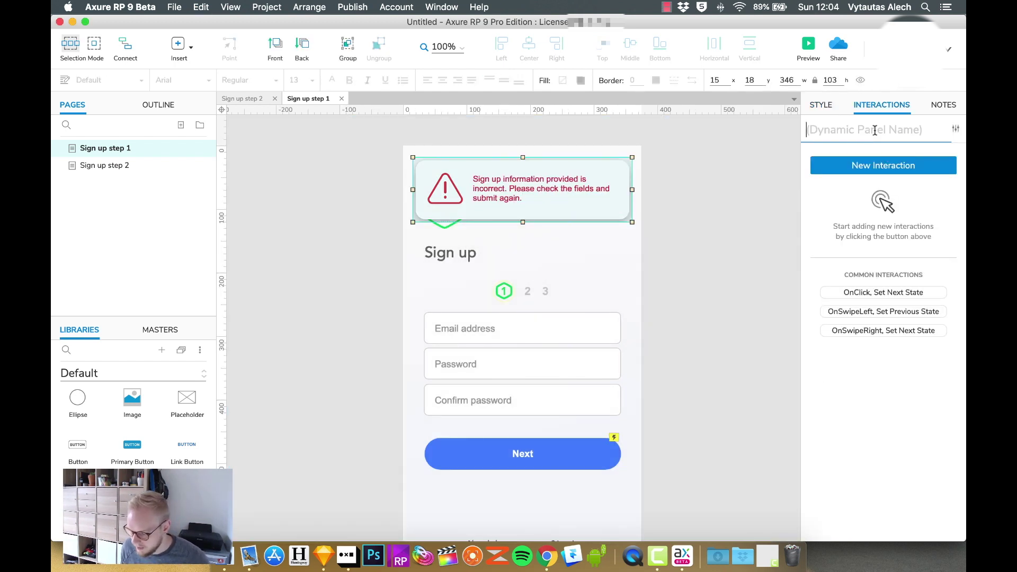
pyautogui.click(809, 130)
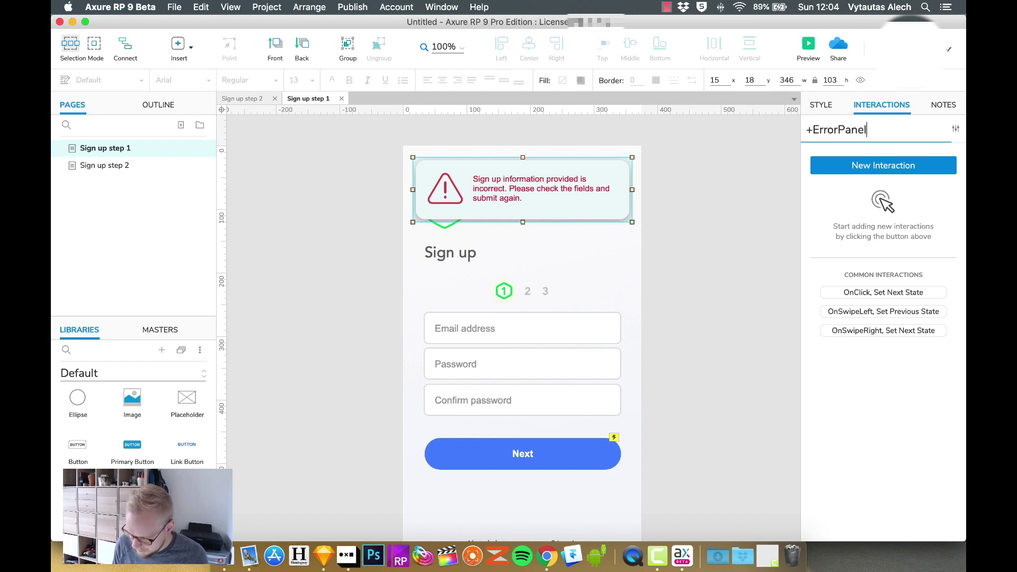
pyautogui.press('Return')
pyautogui.click(820, 105)
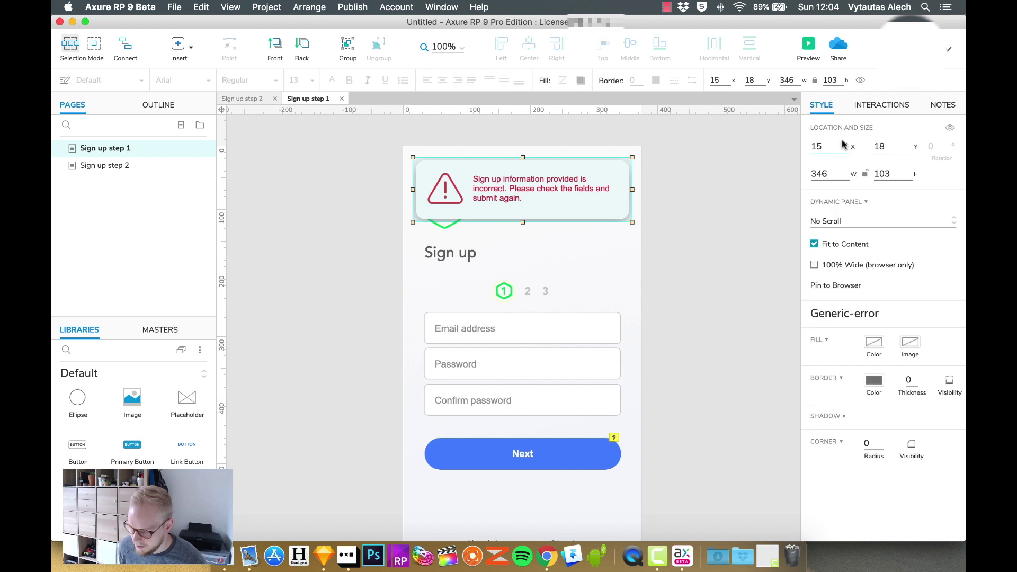
pyautogui.click(949, 127)
pyautogui.press('Escape')
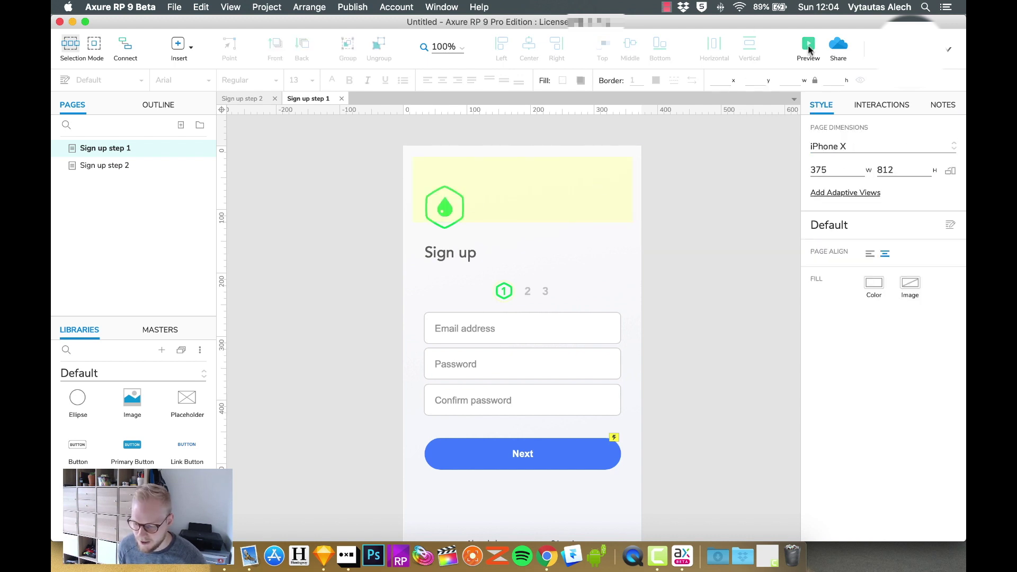
# Preview the page without the toast, then show the Next button's interactions.
pyautogui.click(808, 44)
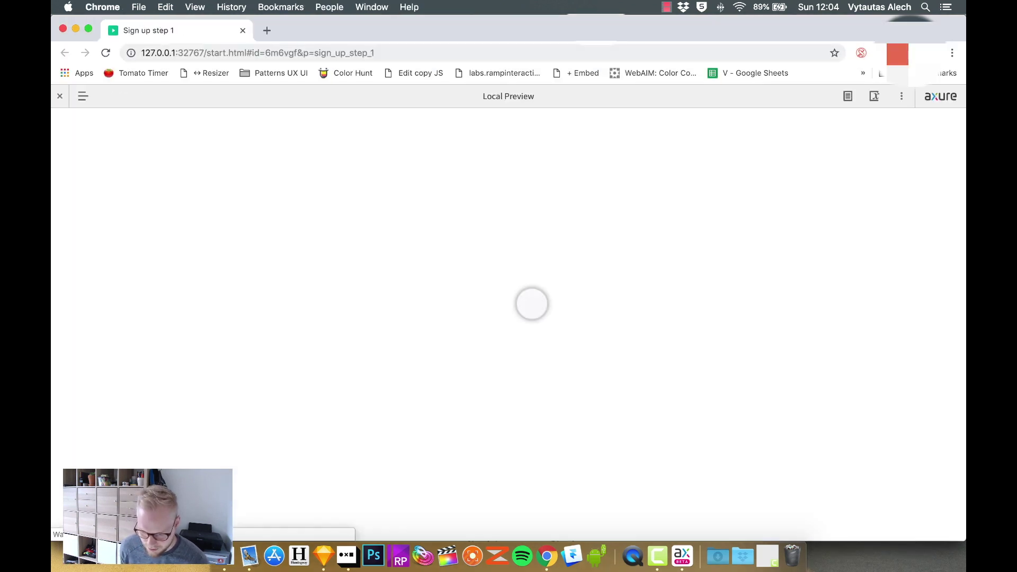
pyautogui.press('super+Tab')
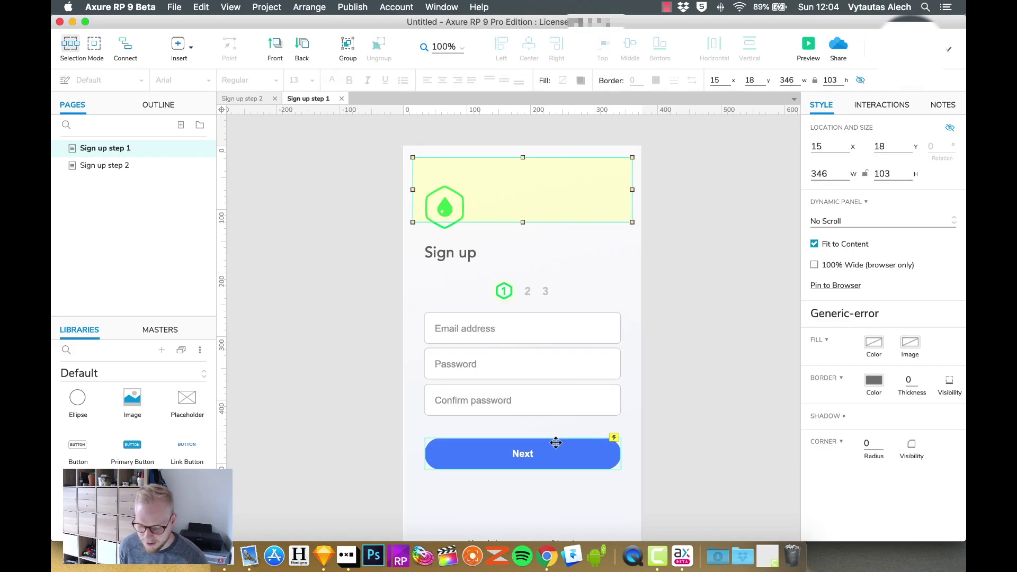
pyautogui.click(555, 442)
pyautogui.click(885, 105)
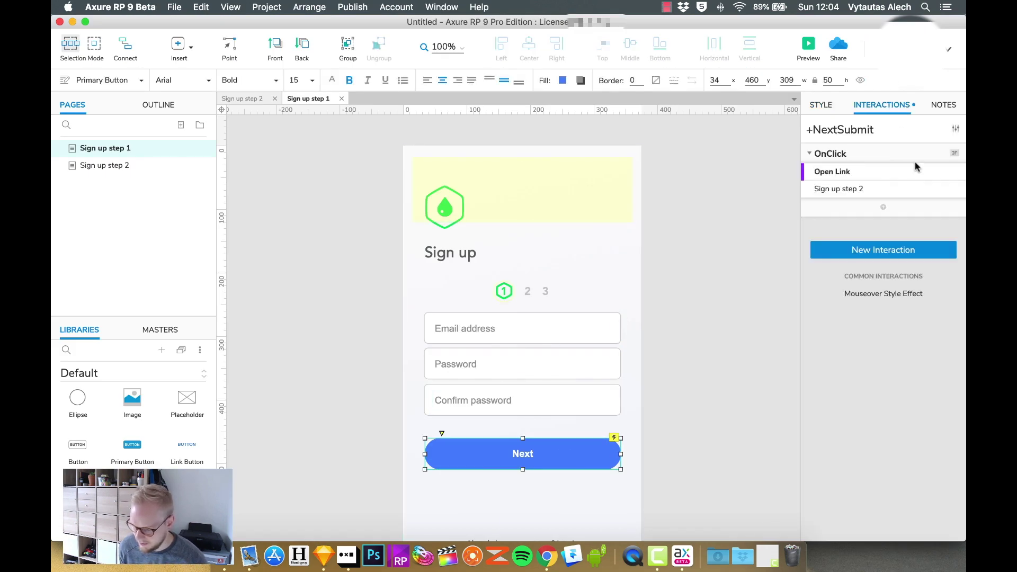
# Make Next set +ErrorPanel's state, showing it if hidden with a 200 ms slide down.
pyautogui.click(847, 173)
pyautogui.click(842, 318)
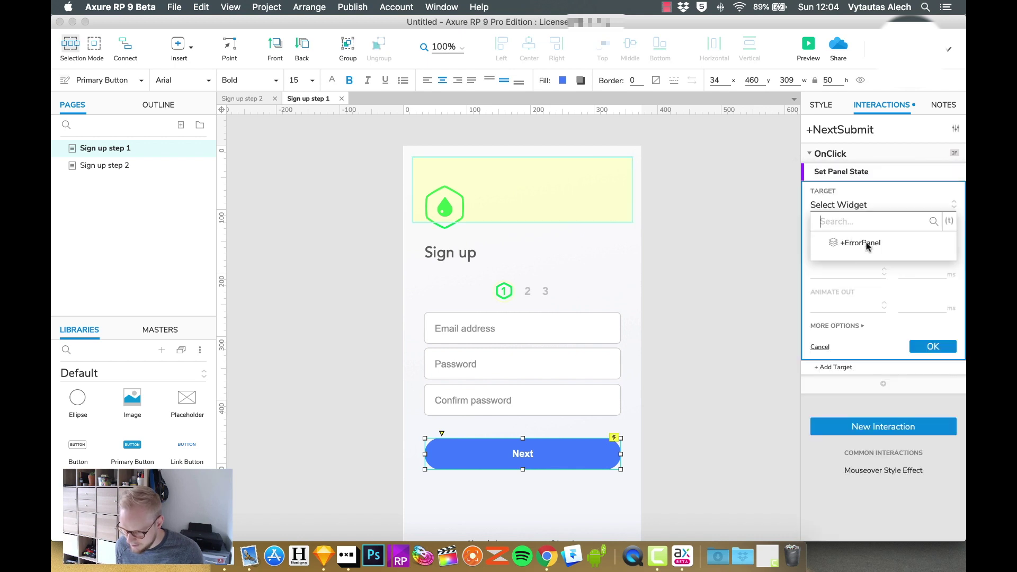
pyautogui.click(863, 243)
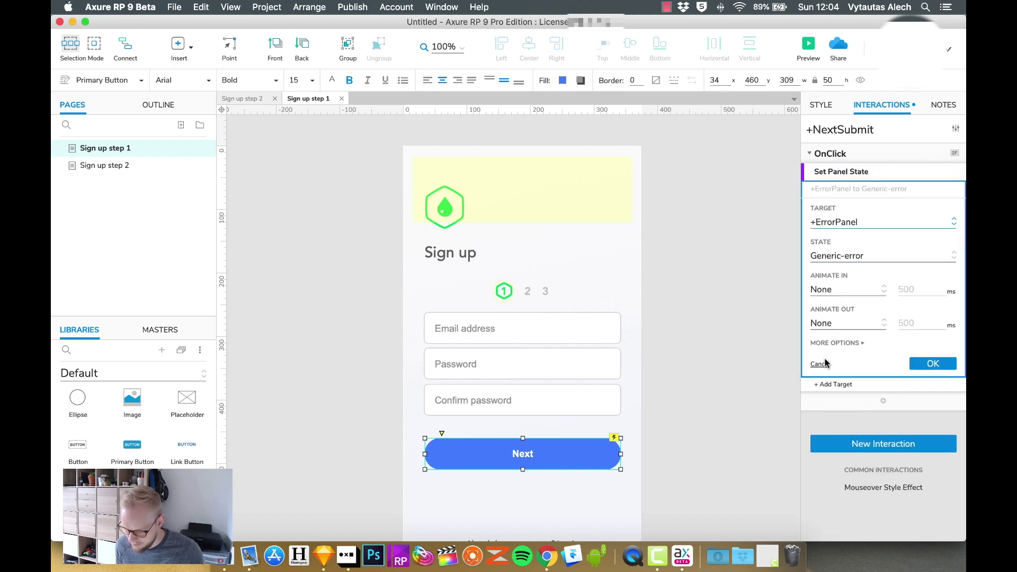
pyautogui.click(833, 346)
pyautogui.click(845, 365)
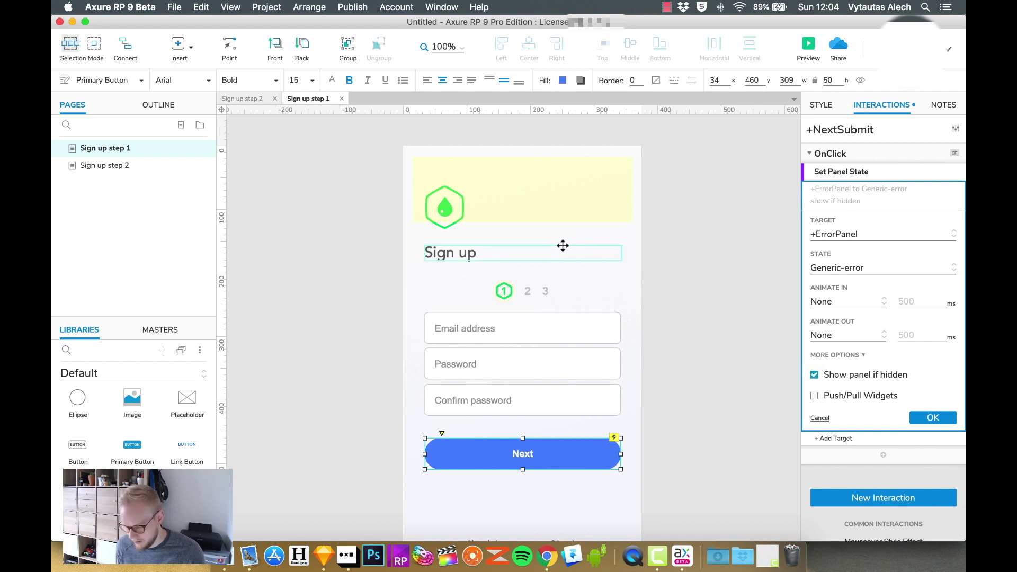
pyautogui.click(853, 301)
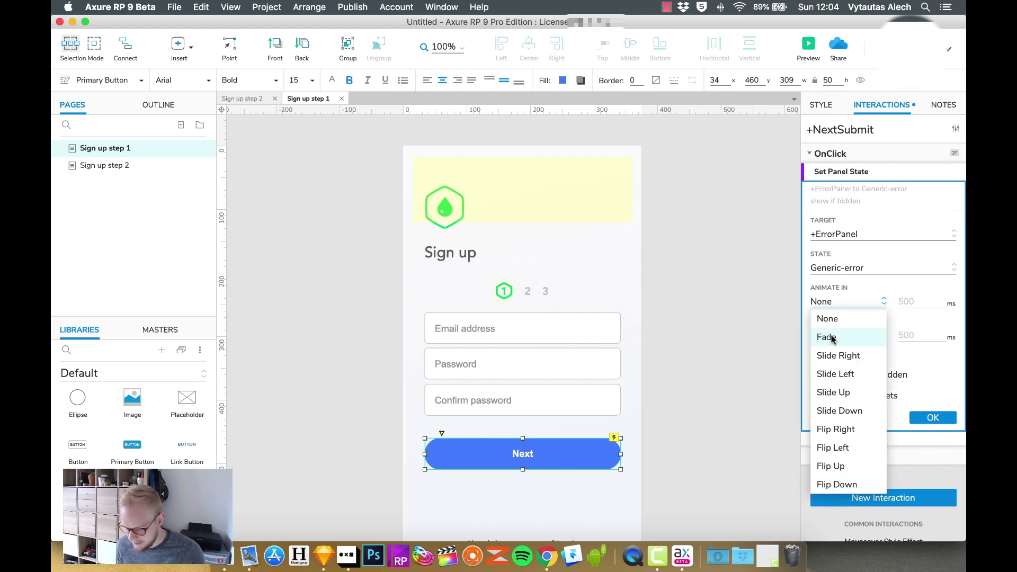
pyautogui.click(857, 411)
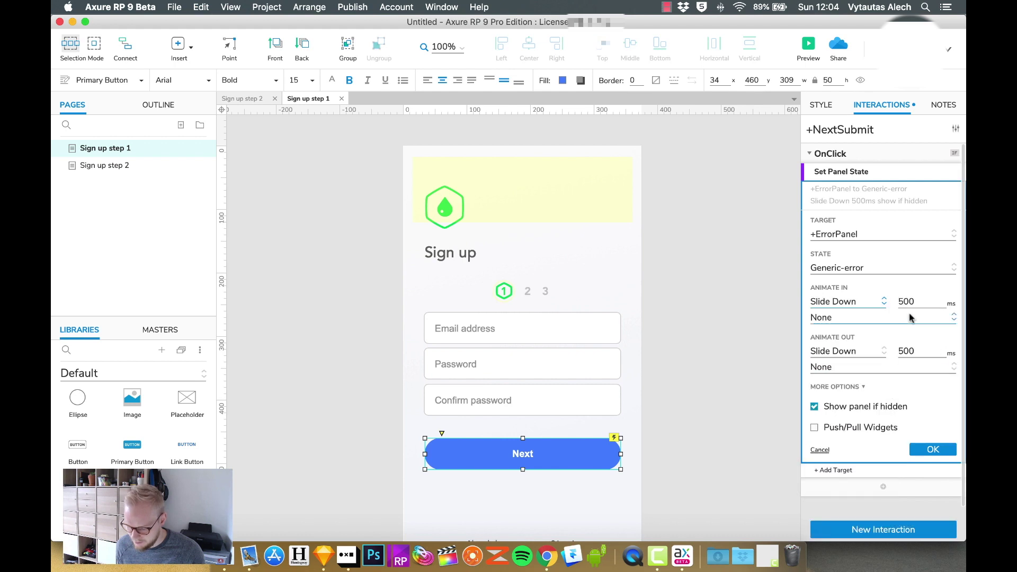
pyautogui.doubleClick(906, 301)
pyautogui.write('200')
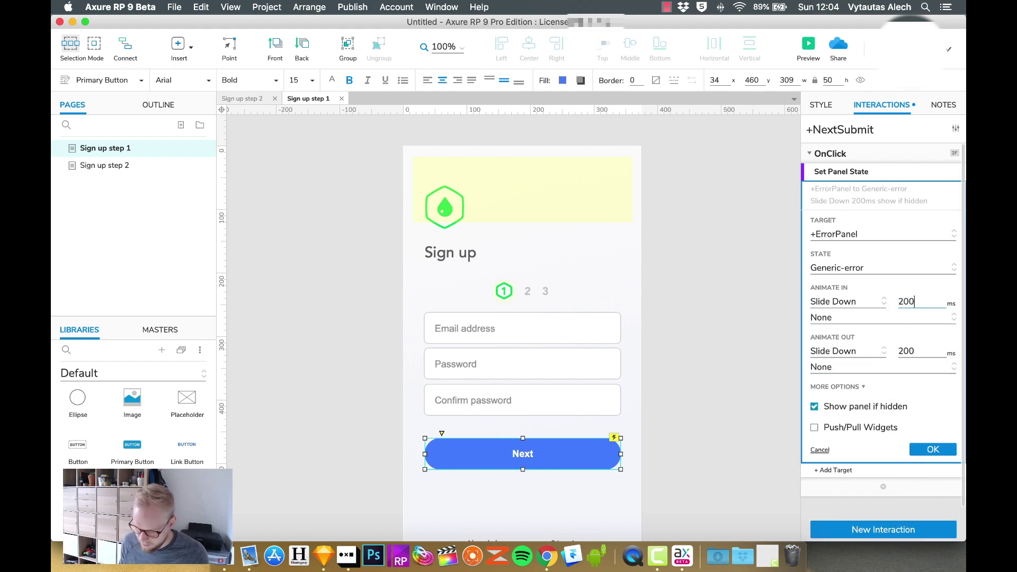
pyautogui.click(932, 449)
# Preview the page and press Next to test the sliding error toast.
pyautogui.click(808, 45)
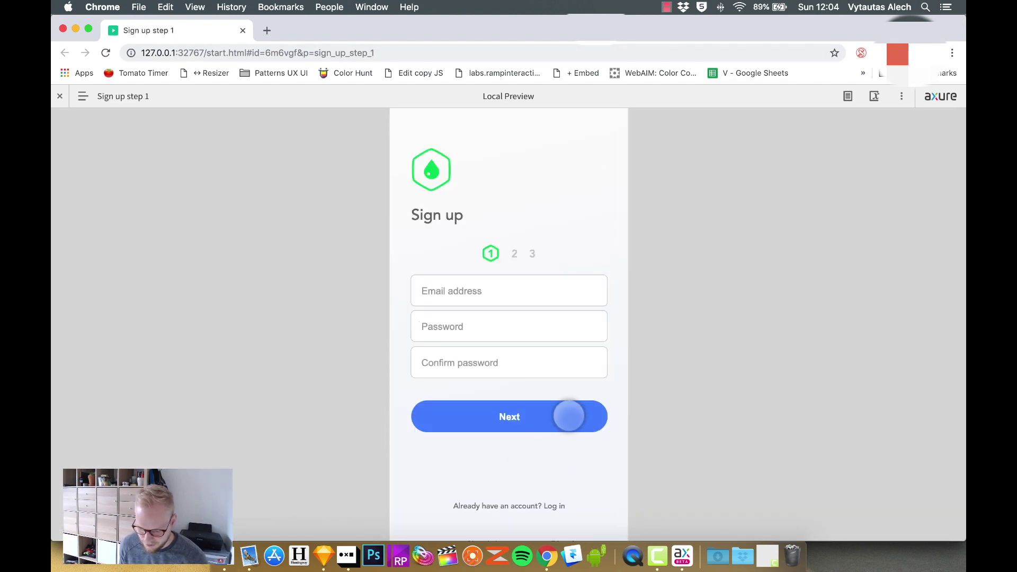
pyautogui.click(569, 416)
pyautogui.click(458, 139)
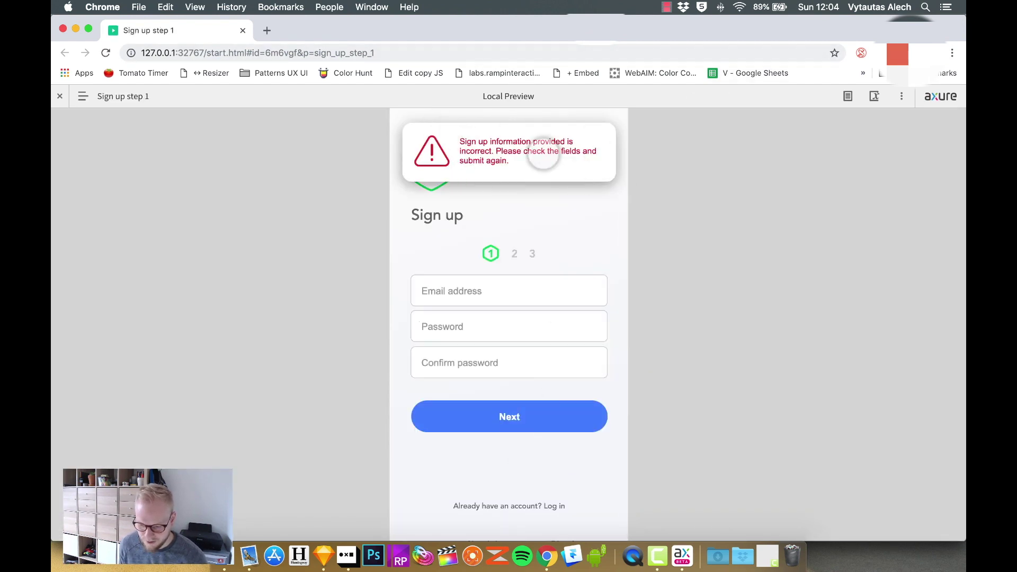
pyautogui.click(243, 30)
pyautogui.click(828, 214)
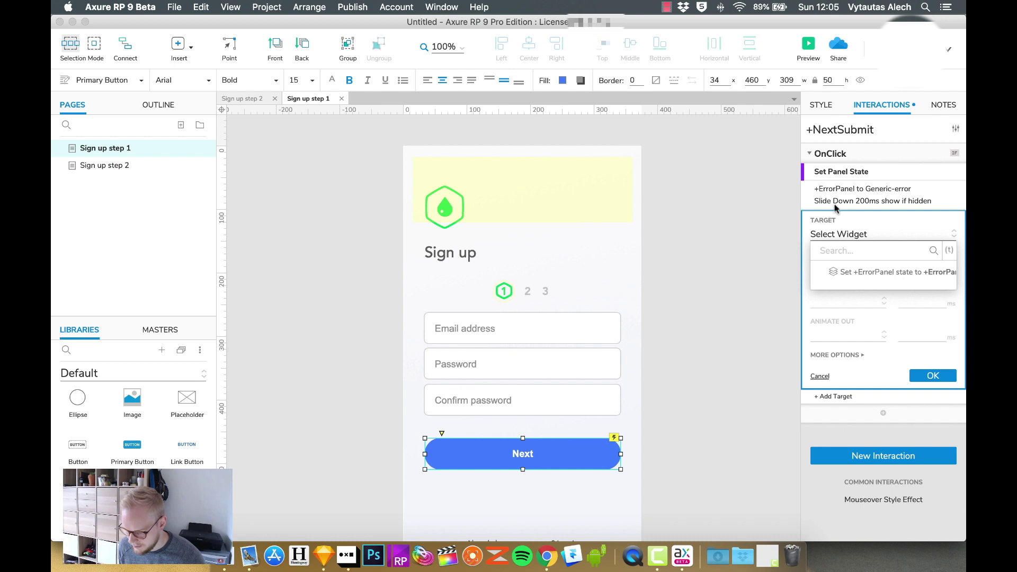
# Add a 3000 ms Wait action to the Next button after the error toast appears.
pyautogui.click(764, 224)
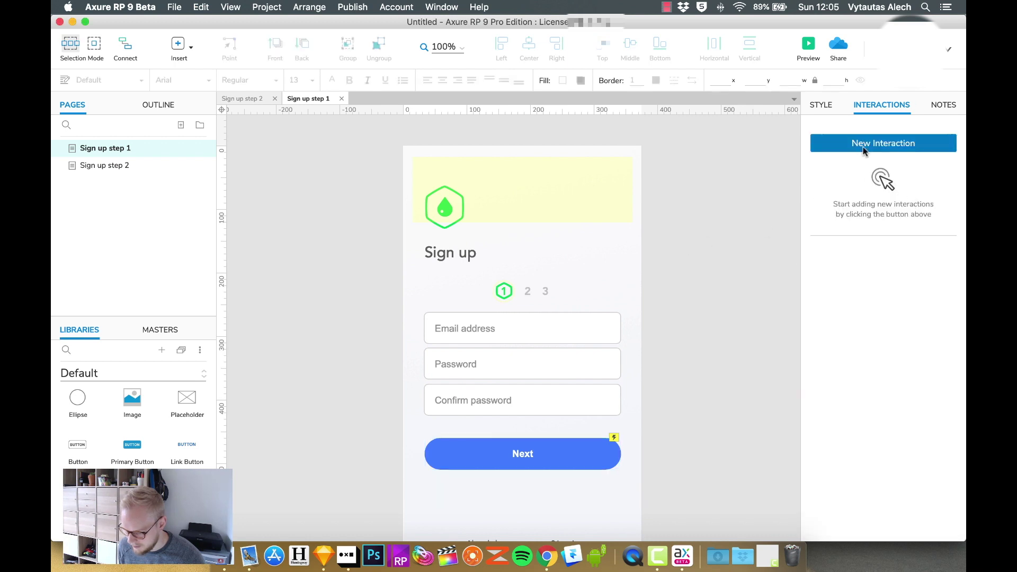
pyautogui.click(589, 444)
pyautogui.click(882, 250)
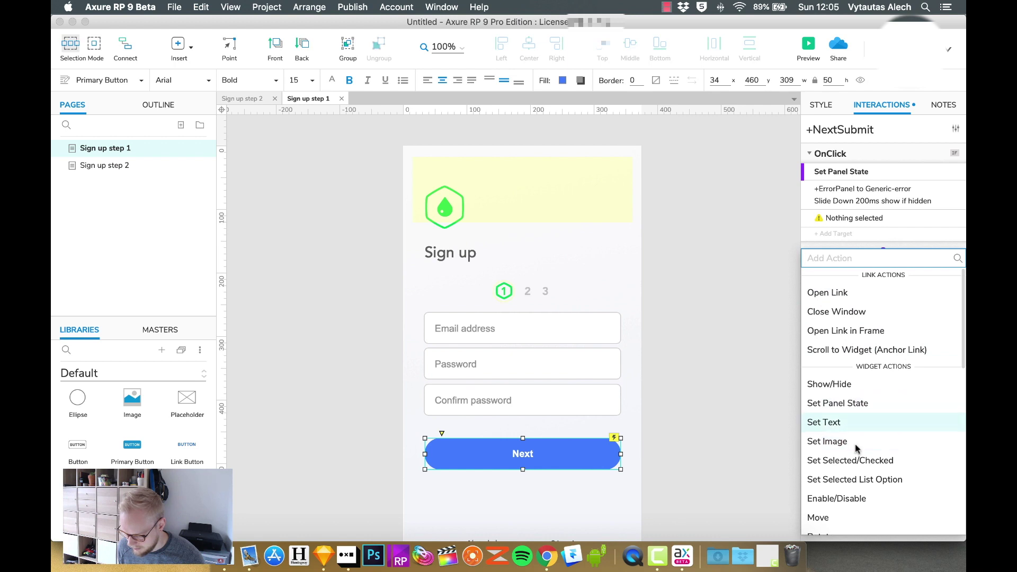
pyautogui.scroll(-10, 856, 447)
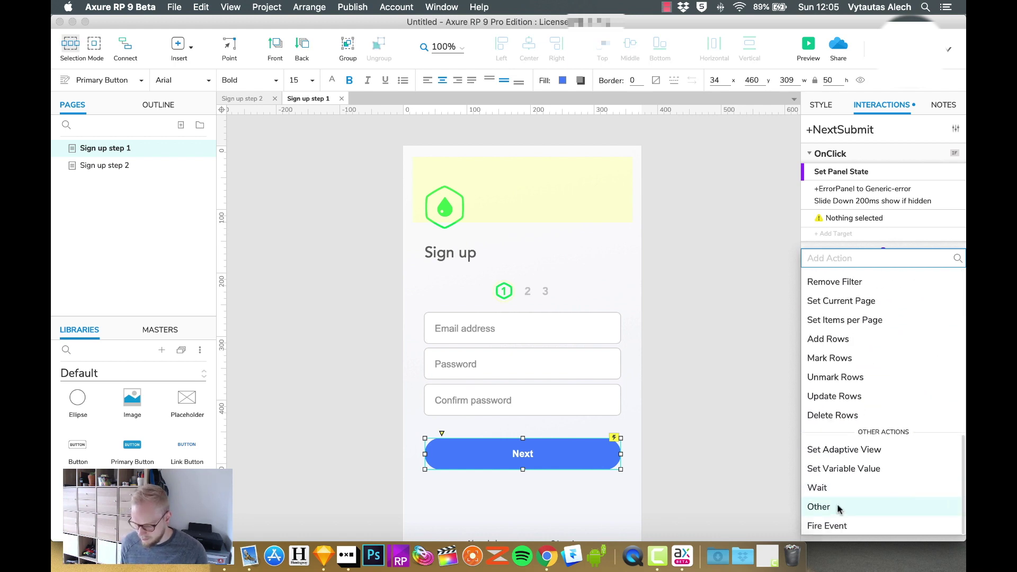
pyautogui.click(836, 487)
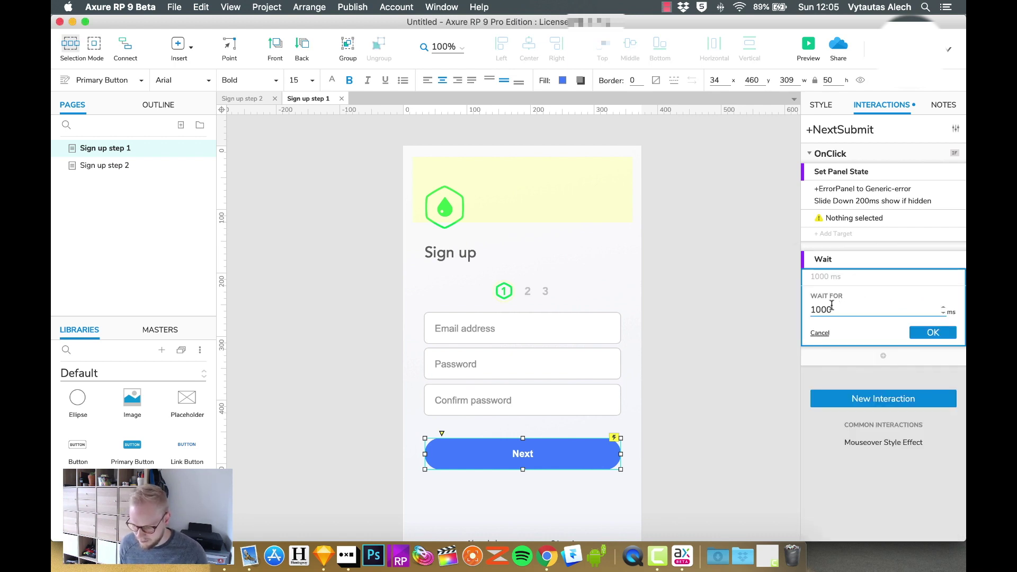
pyautogui.moveTo(832, 306); pyautogui.dragTo(804, 308)
pyautogui.write('3000')
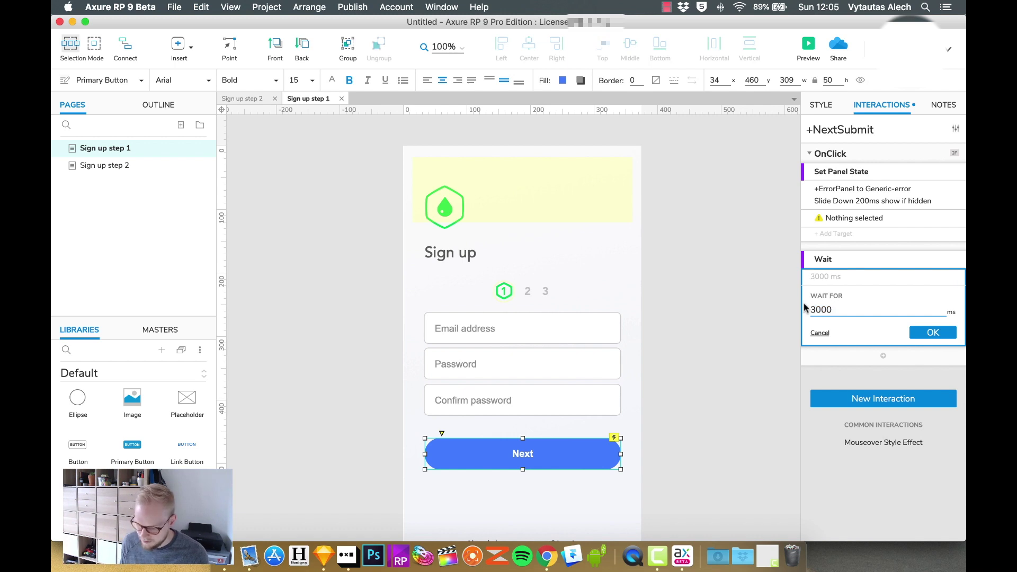
pyautogui.click(932, 332)
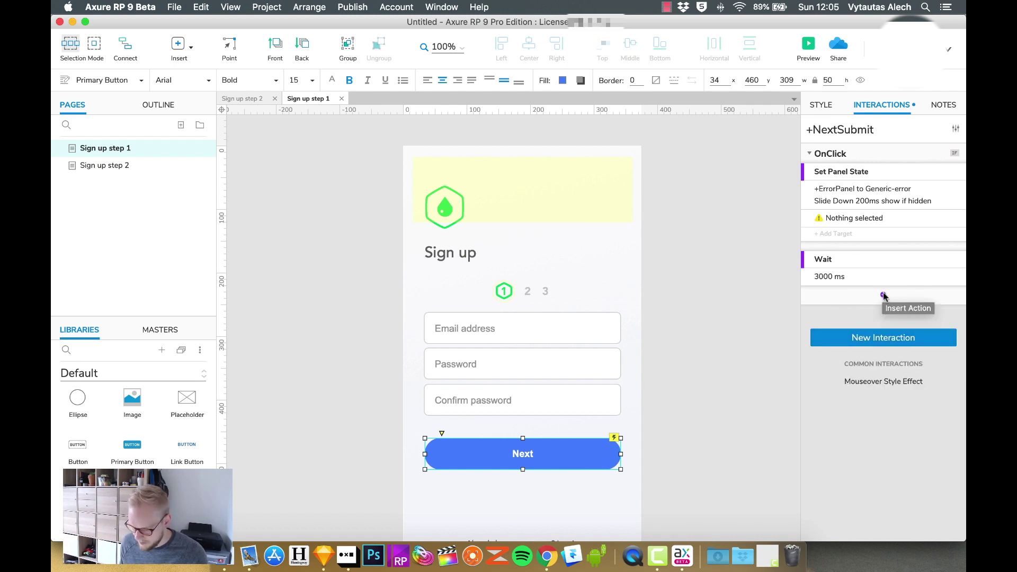
# Add a Show/Hide action that hides +ErrorPanel with a Slide Up animation of 300 ms.
pyautogui.click(883, 295)
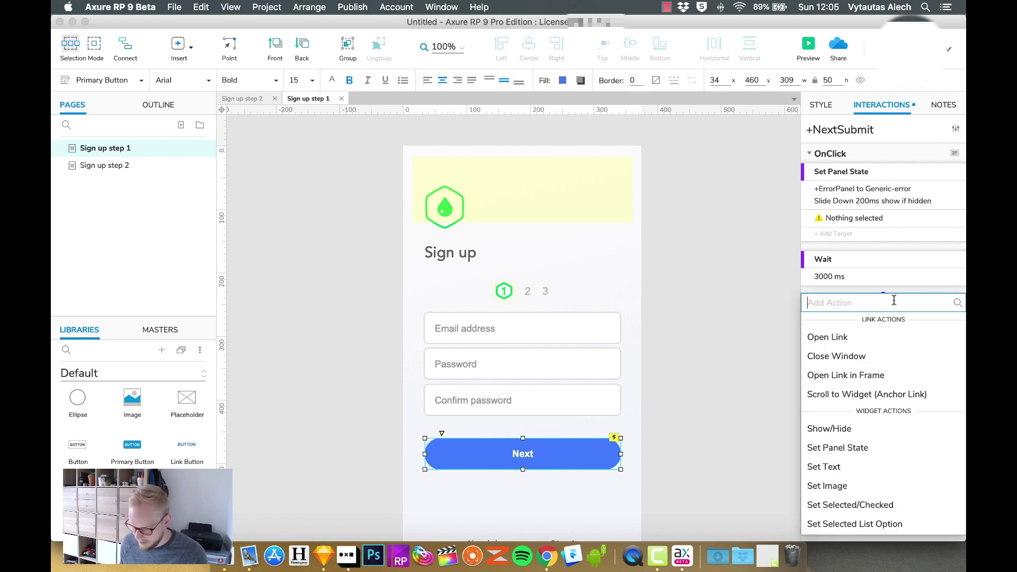
pyautogui.click(851, 430)
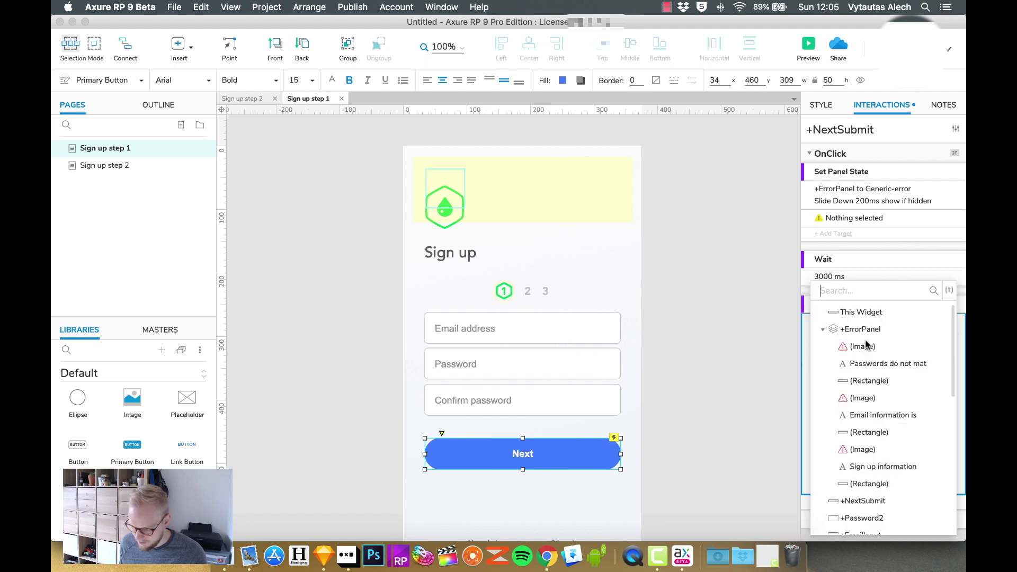
pyautogui.click(869, 329)
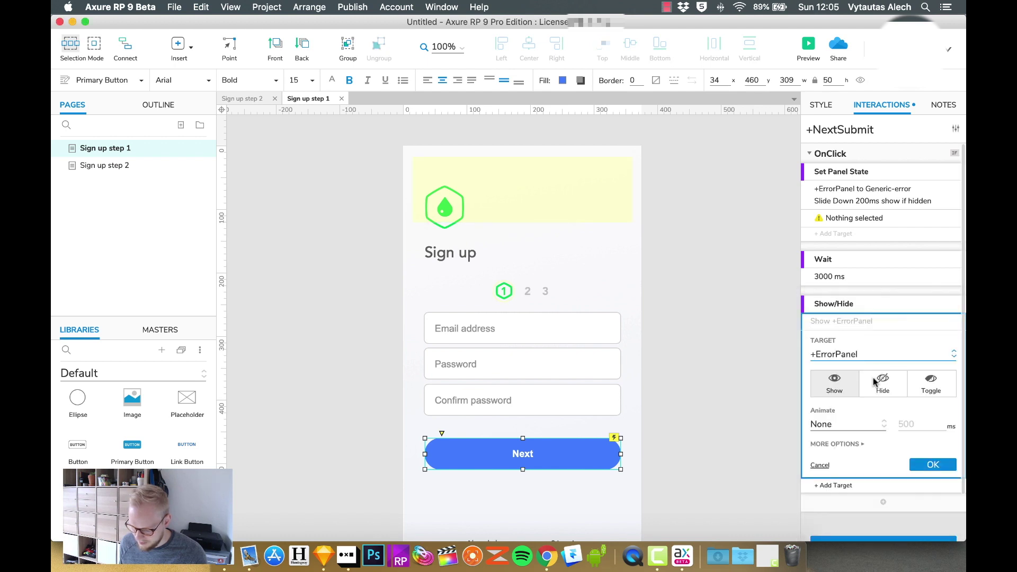
pyautogui.click(888, 389)
pyautogui.click(868, 427)
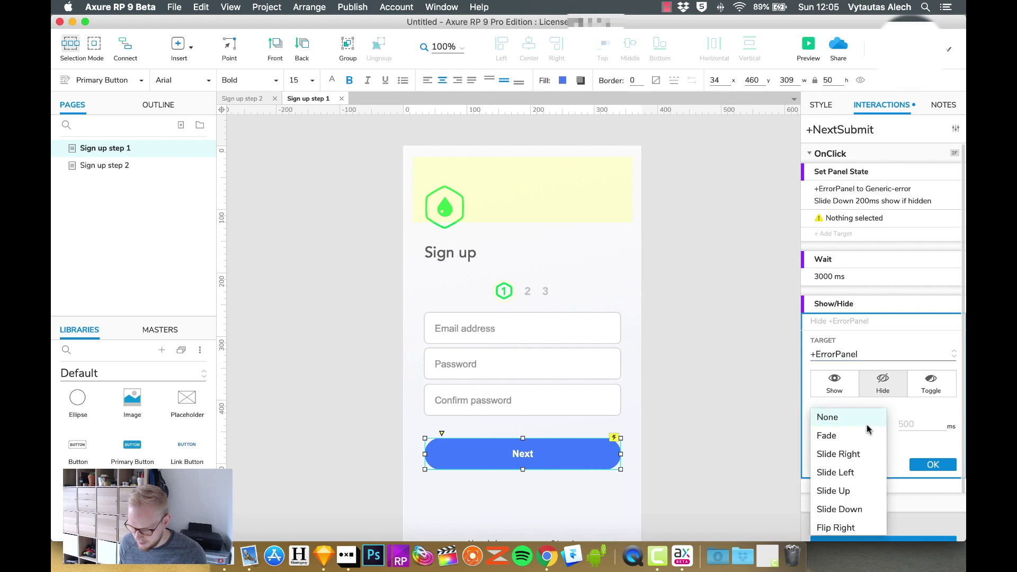
pyautogui.click(849, 510)
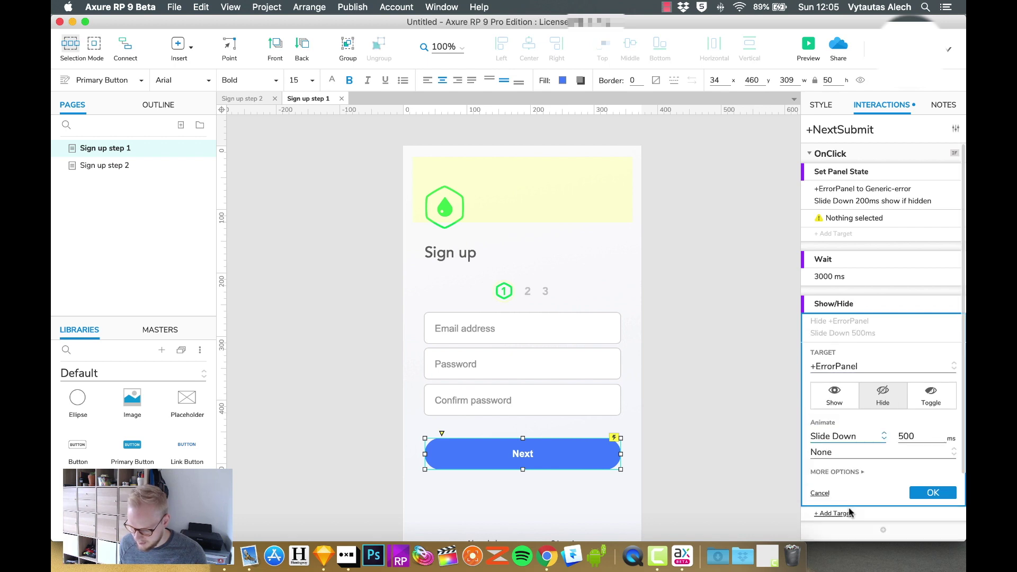
pyautogui.click(856, 440)
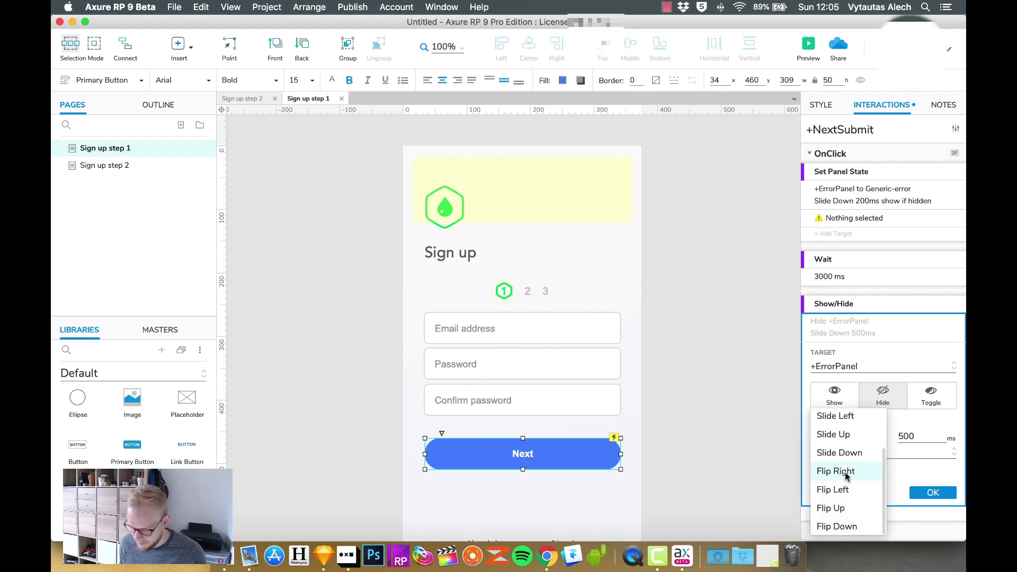
pyautogui.click(840, 434)
pyautogui.doubleClick(901, 435)
pyautogui.write('300')
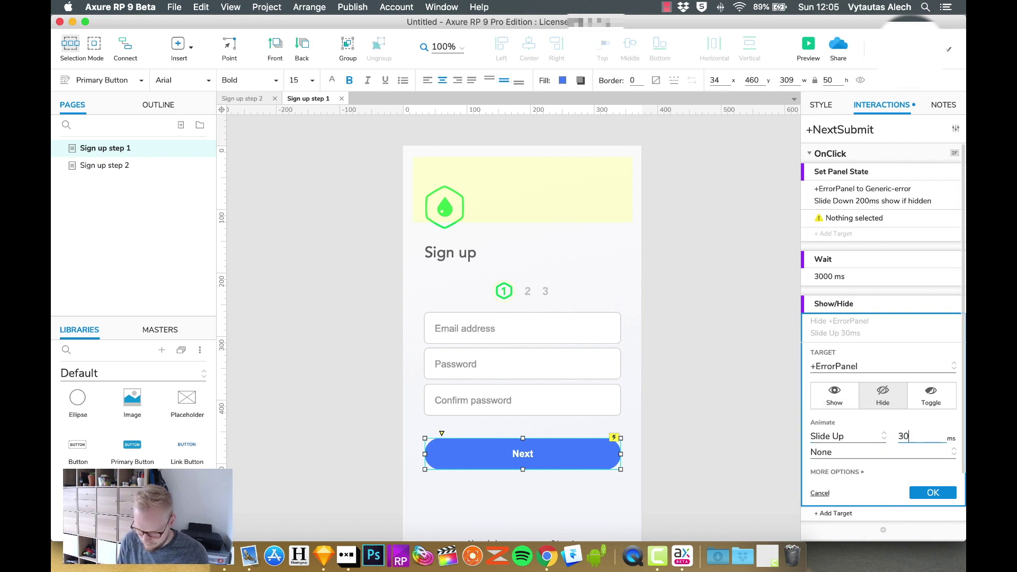
pyautogui.click(933, 492)
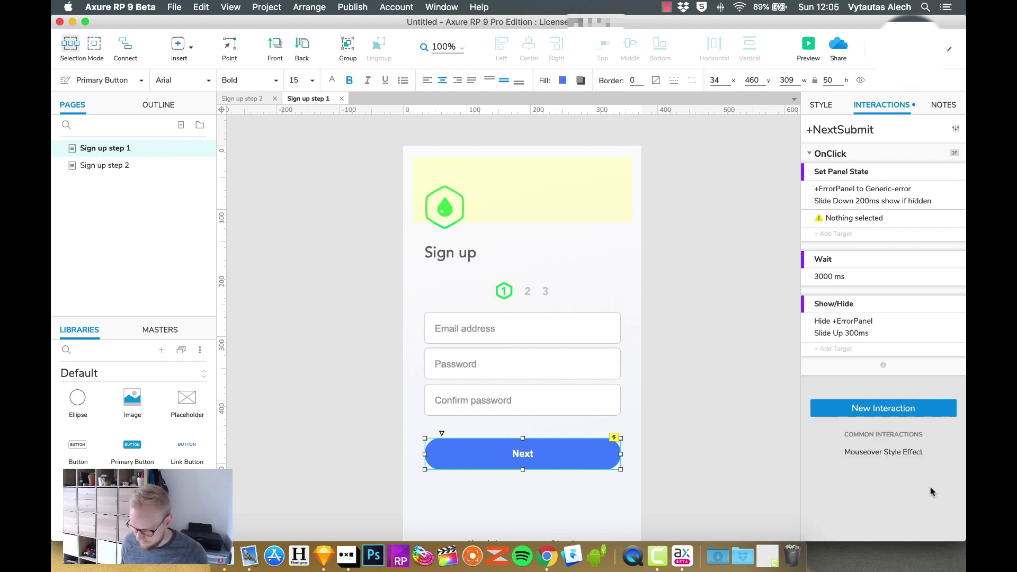
pyautogui.click(808, 45)
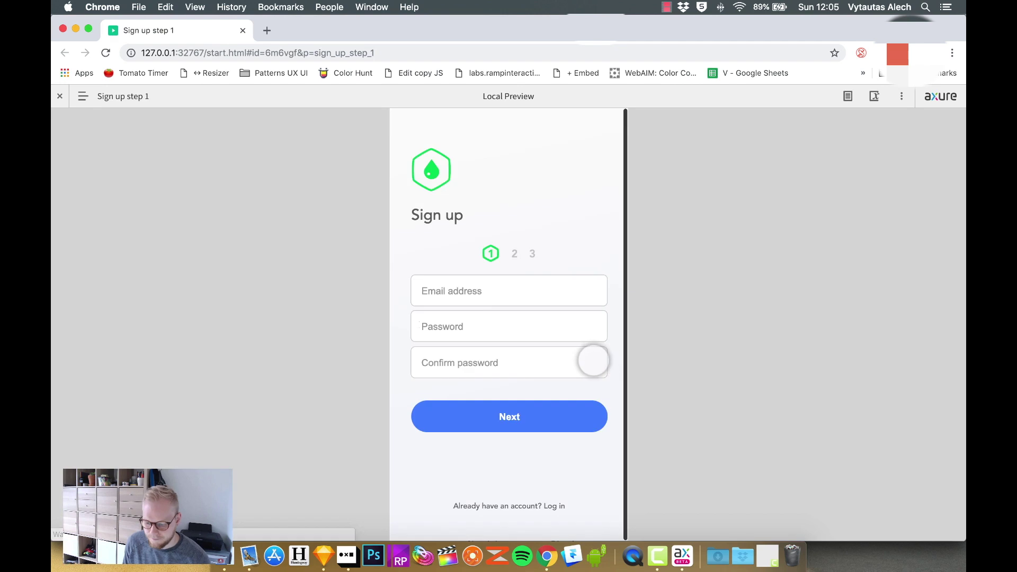
pyautogui.click(509, 415)
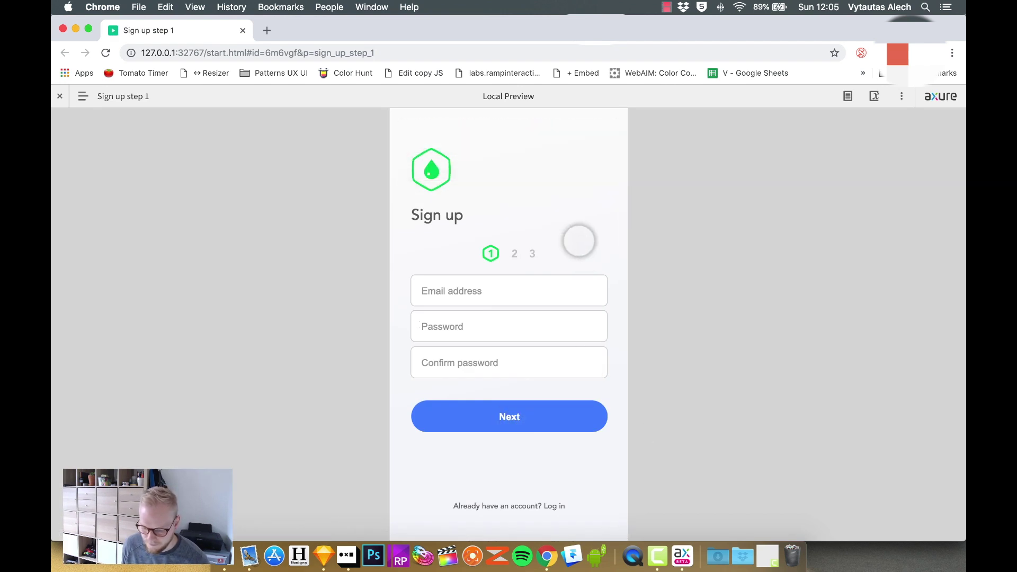
pyautogui.click(243, 32)
pyautogui.click(811, 369)
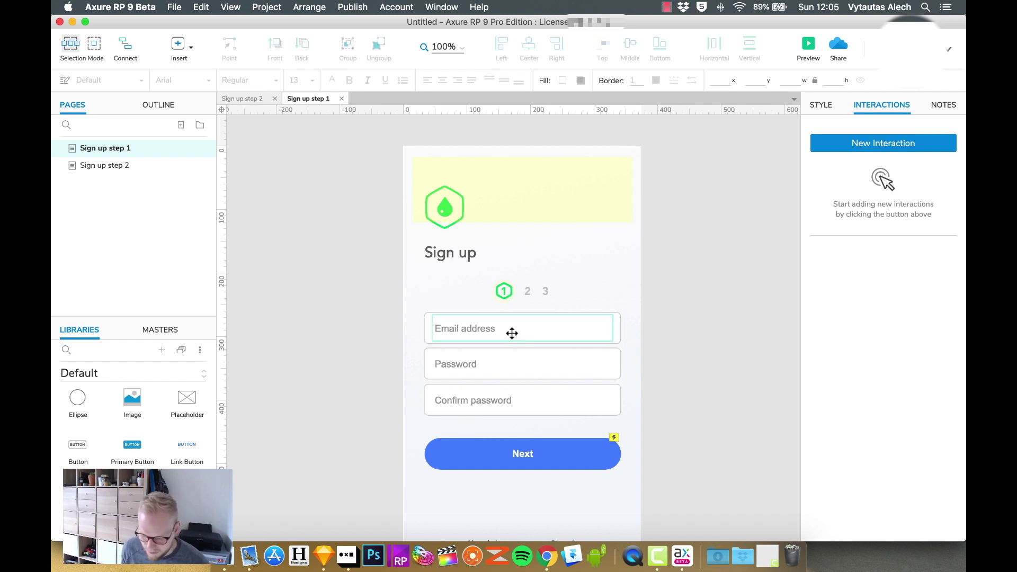
pyautogui.click(547, 450)
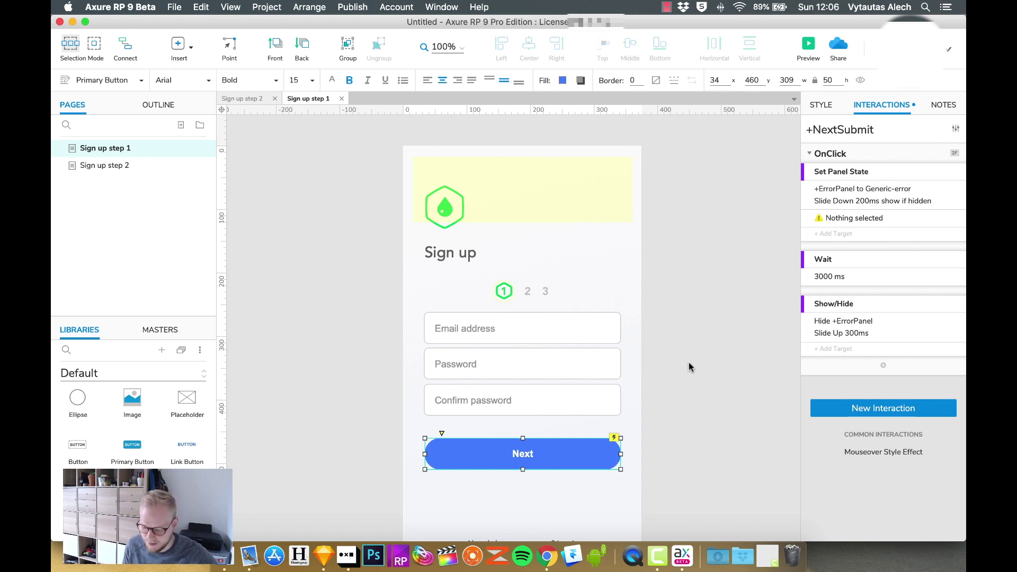
pyautogui.click(553, 328)
pyautogui.click(545, 365)
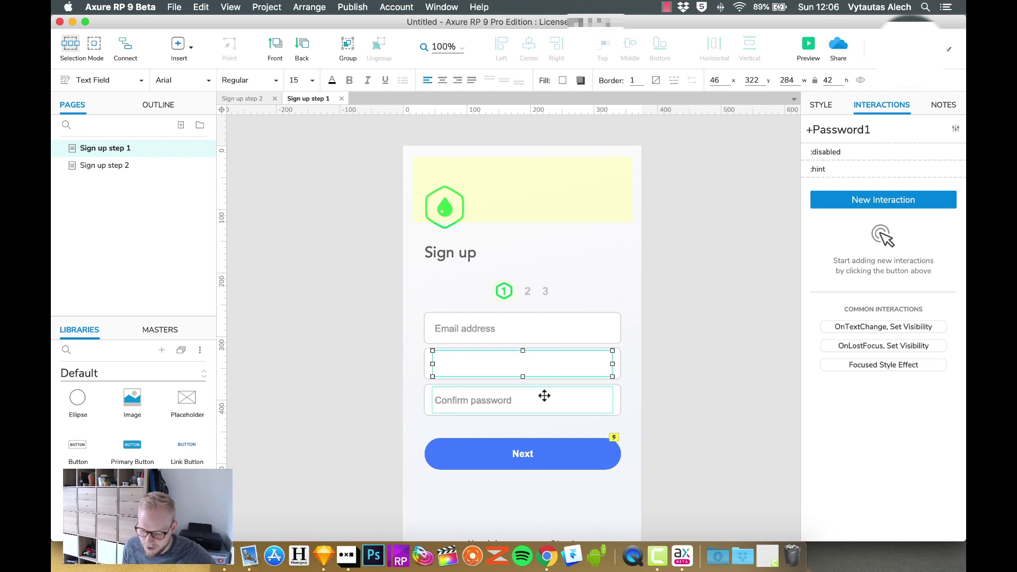
pyautogui.click(540, 333)
pyautogui.click(537, 361)
pyautogui.click(609, 408)
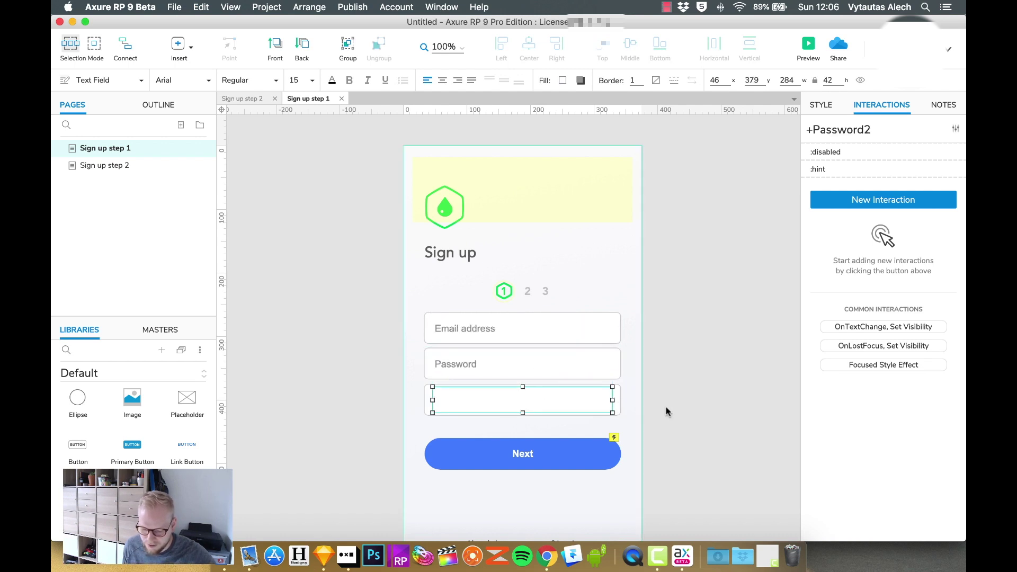
pyautogui.click(612, 426)
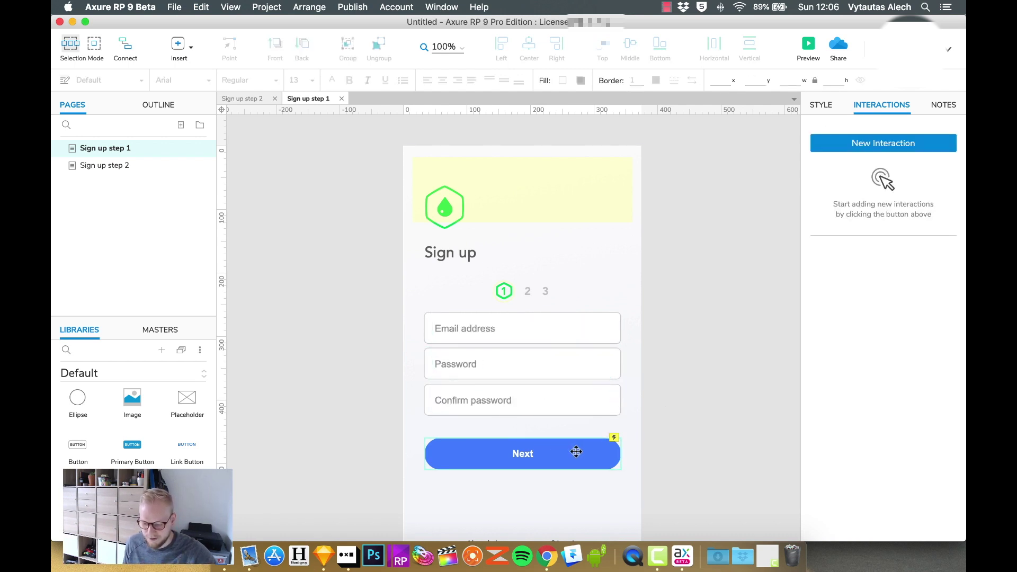
pyautogui.click(576, 451)
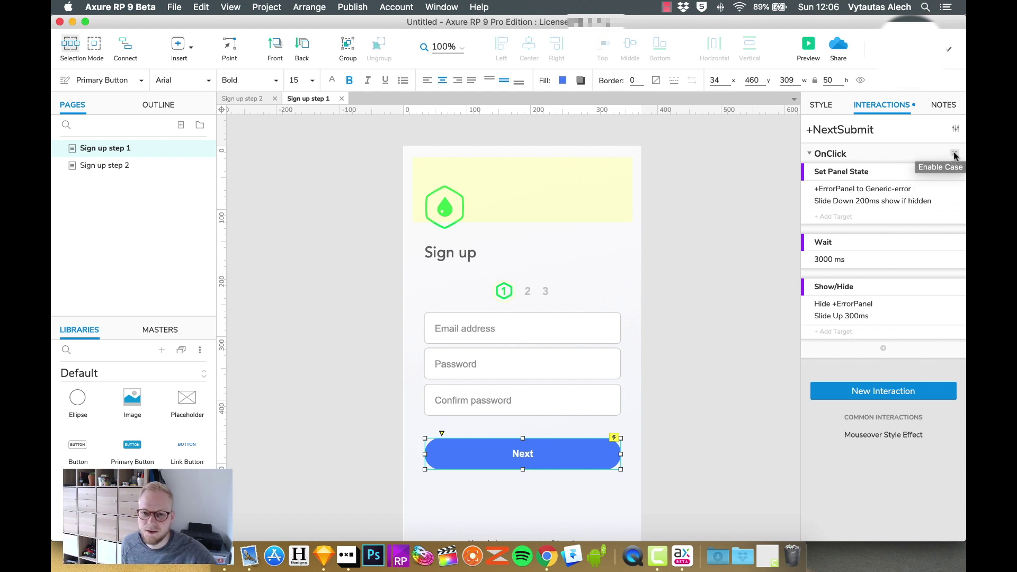
# Add a condition to Next's OnClick case and name it Empty fields.
pyautogui.click(954, 154)
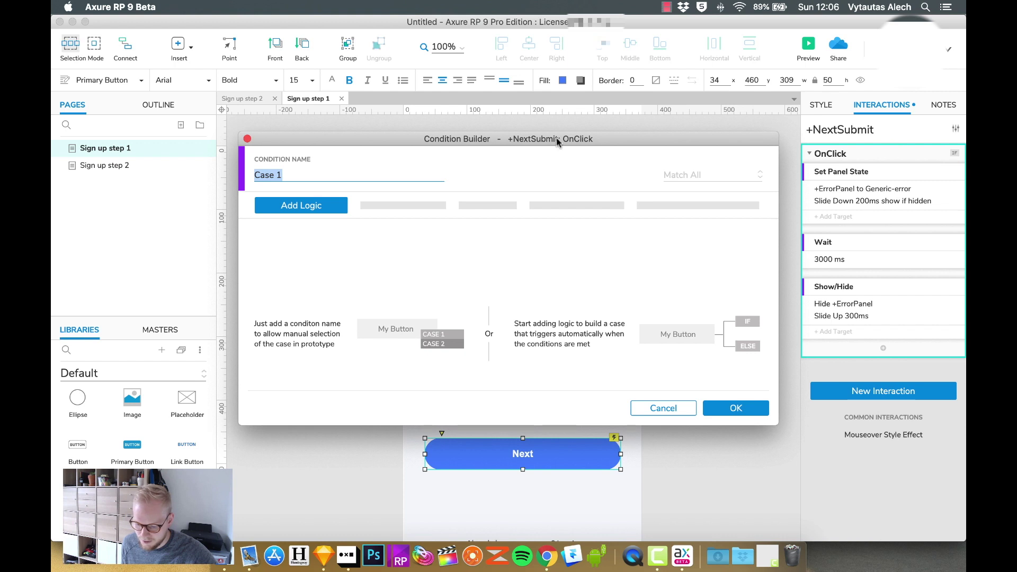
pyautogui.moveTo(648, 129); pyautogui.dragTo(697, 66)
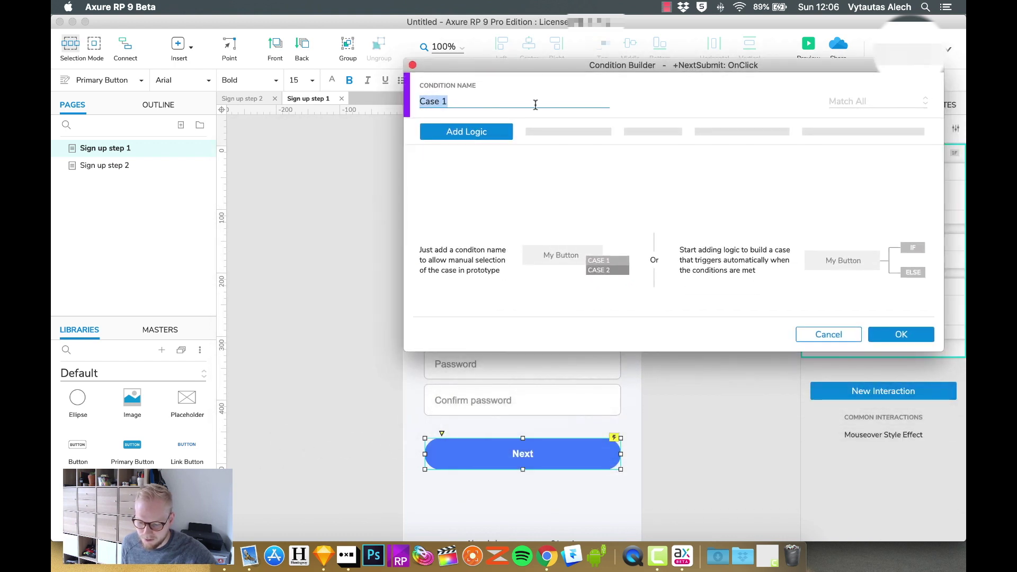
pyautogui.click(507, 101)
pyautogui.moveTo(507, 101); pyautogui.dragTo(423, 101)
pyautogui.press('BackSpace')
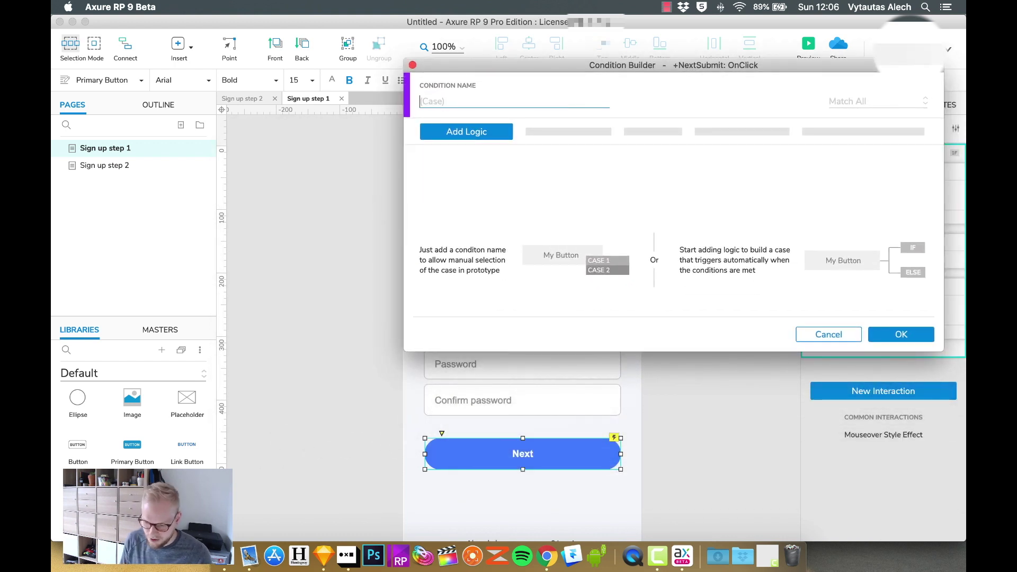
pyautogui.write('Empty fields')
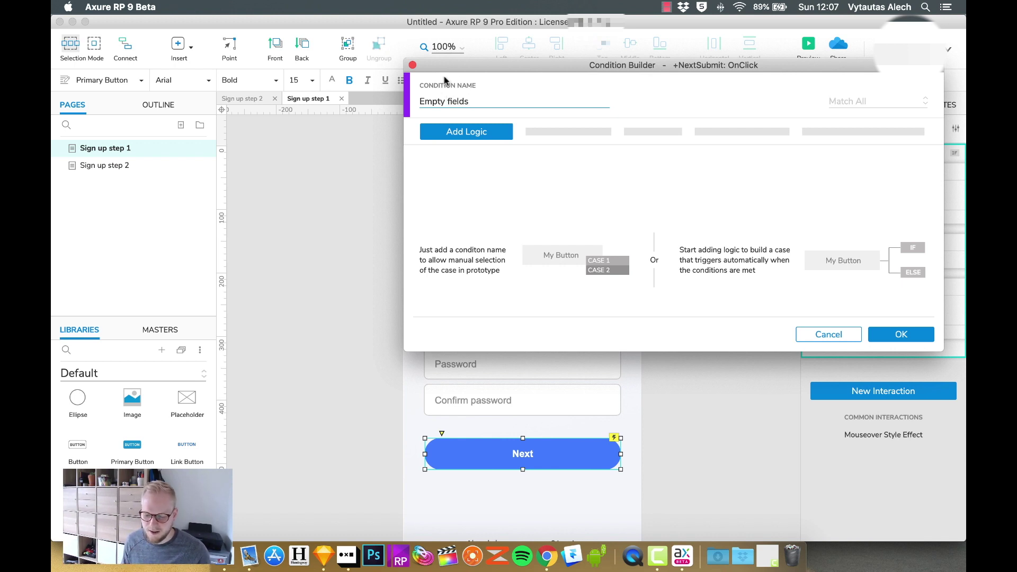
pyautogui.moveTo(509, 66); pyautogui.dragTo(266, 50)
pyautogui.moveTo(332, 51); pyautogui.dragTo(374, 53)
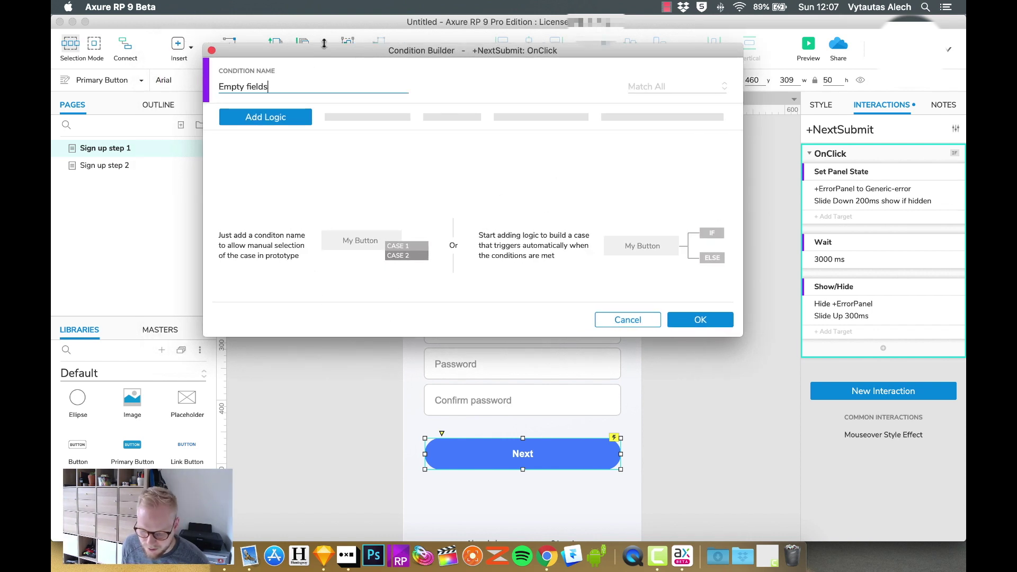
pyautogui.moveTo(324, 52); pyautogui.dragTo(382, 76)
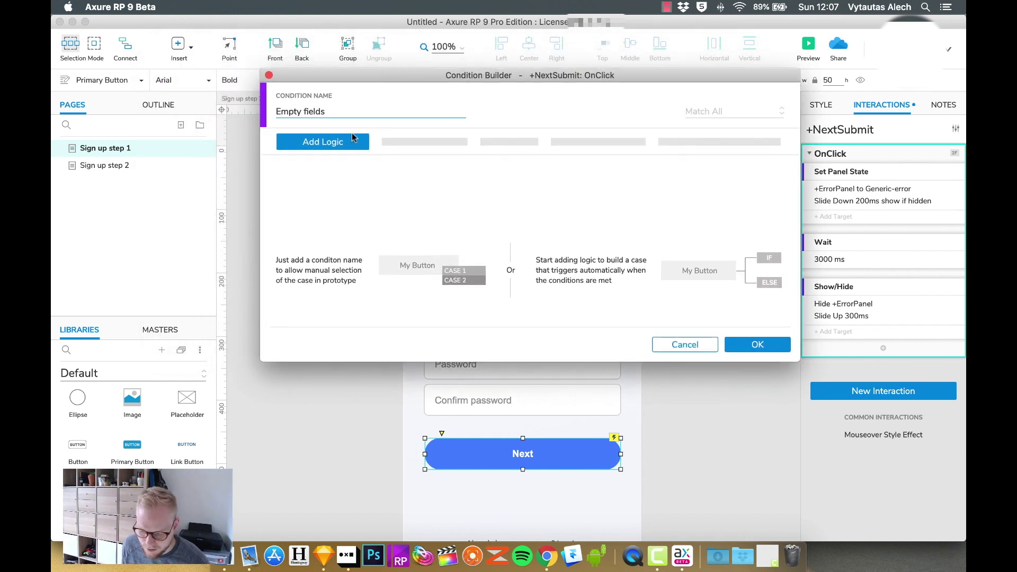
# Set the condition to: text on +EmailInput is not one of the allowed sample email; save it.
pyautogui.click(326, 142)
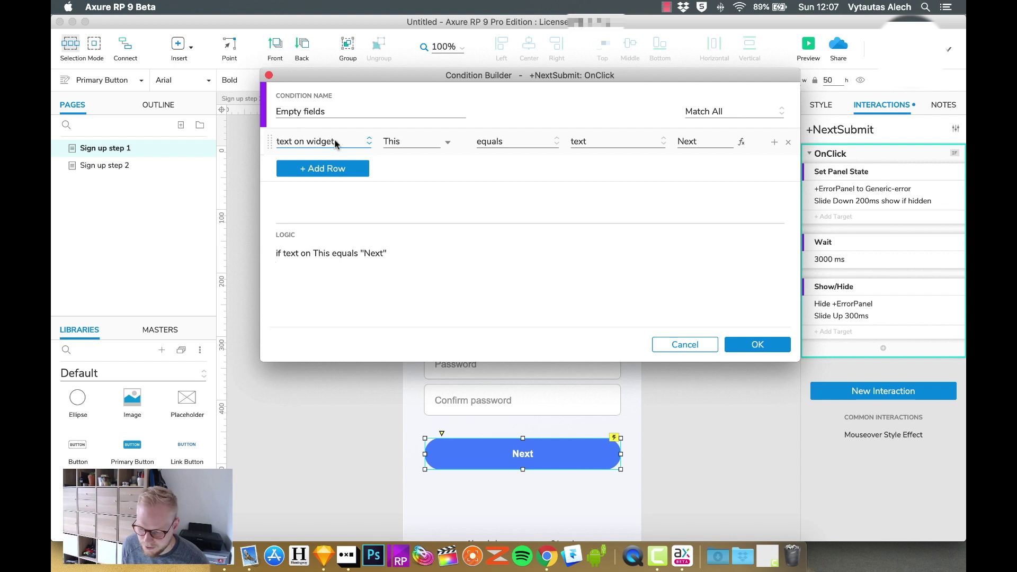
pyautogui.click(430, 141)
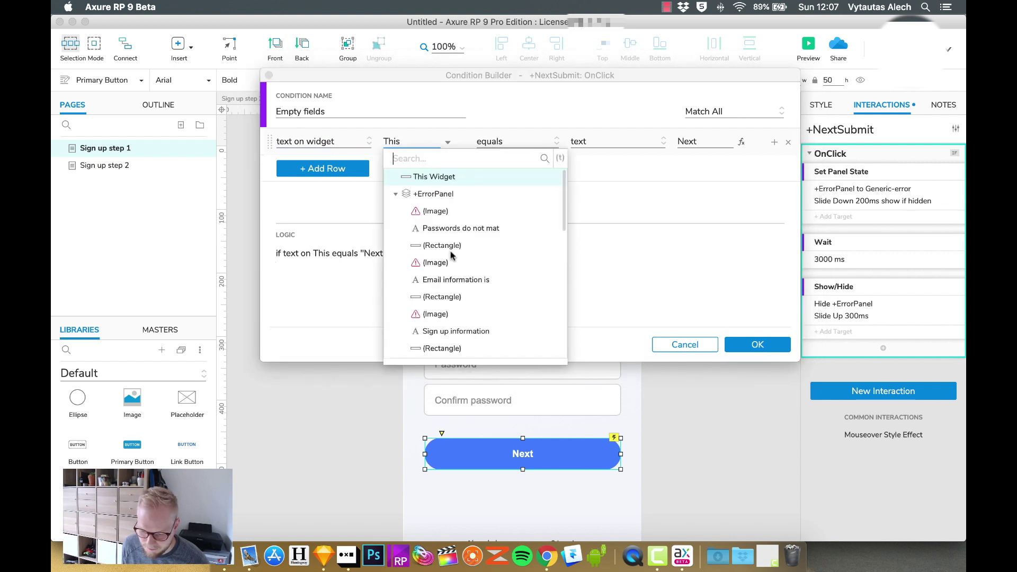
pyautogui.scroll(-5, 448, 270)
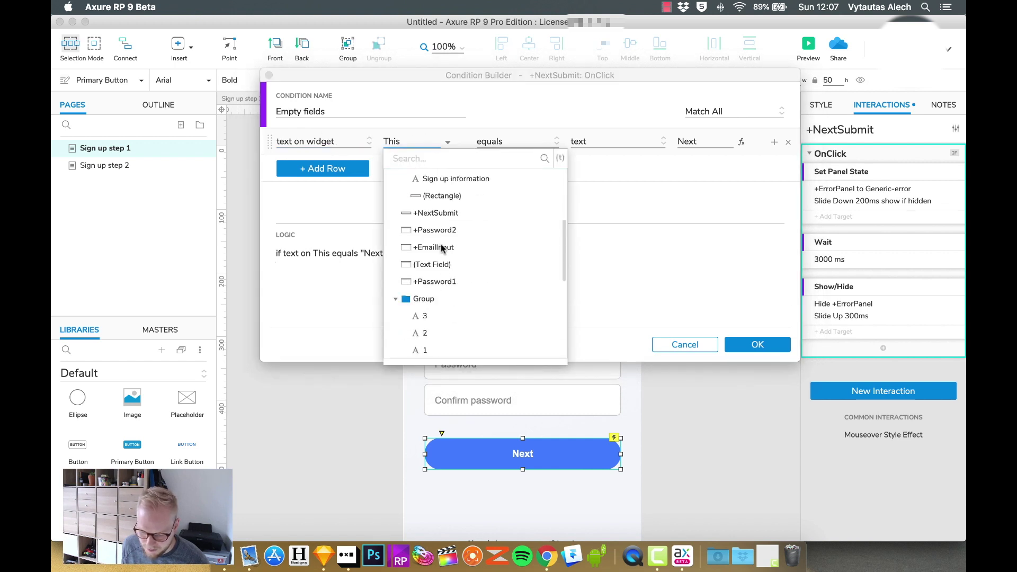
pyautogui.click(442, 249)
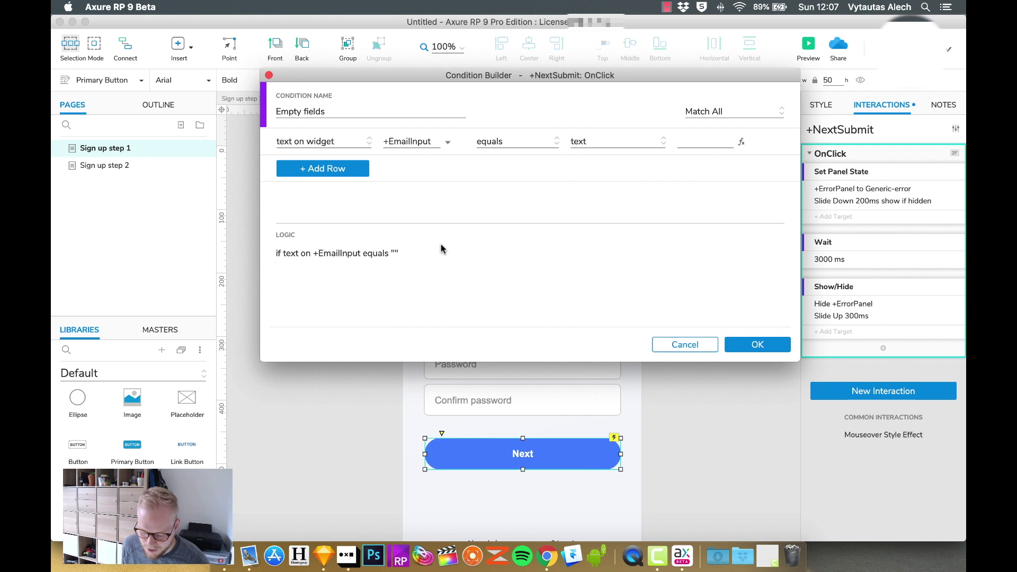
pyautogui.click(521, 145)
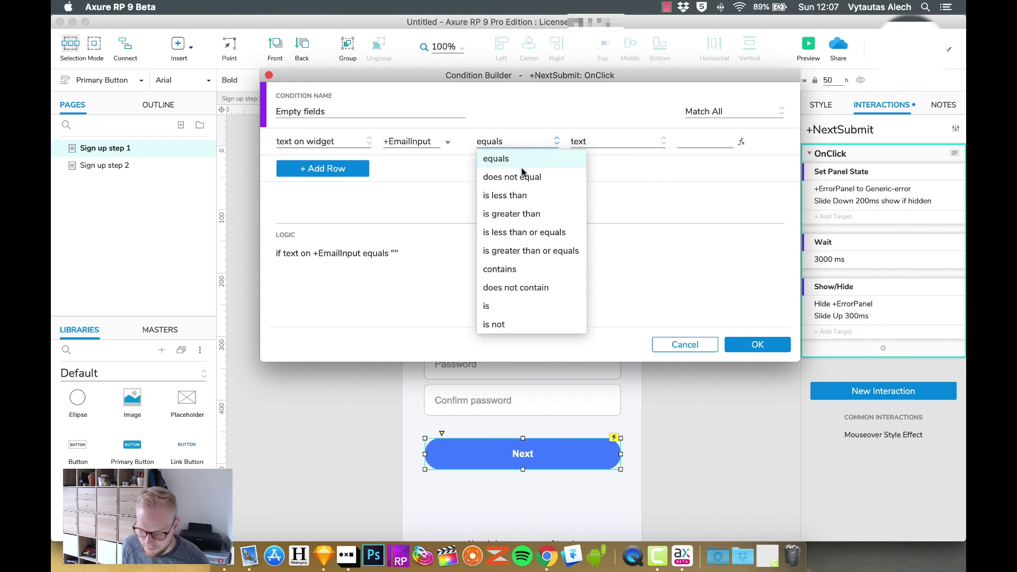
pyautogui.click(504, 324)
pyautogui.click(617, 144)
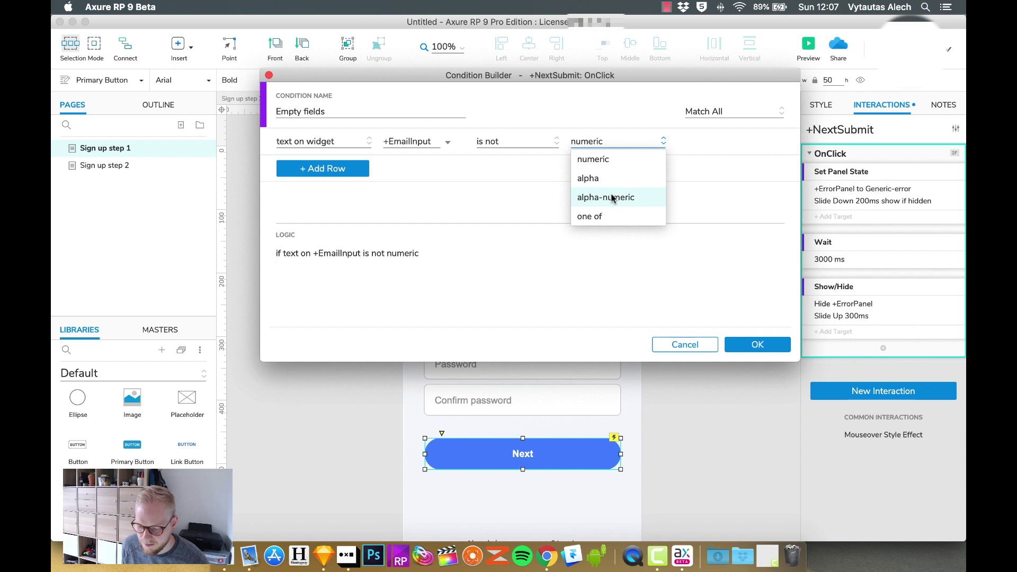
pyautogui.click(610, 197)
pyautogui.click(640, 138)
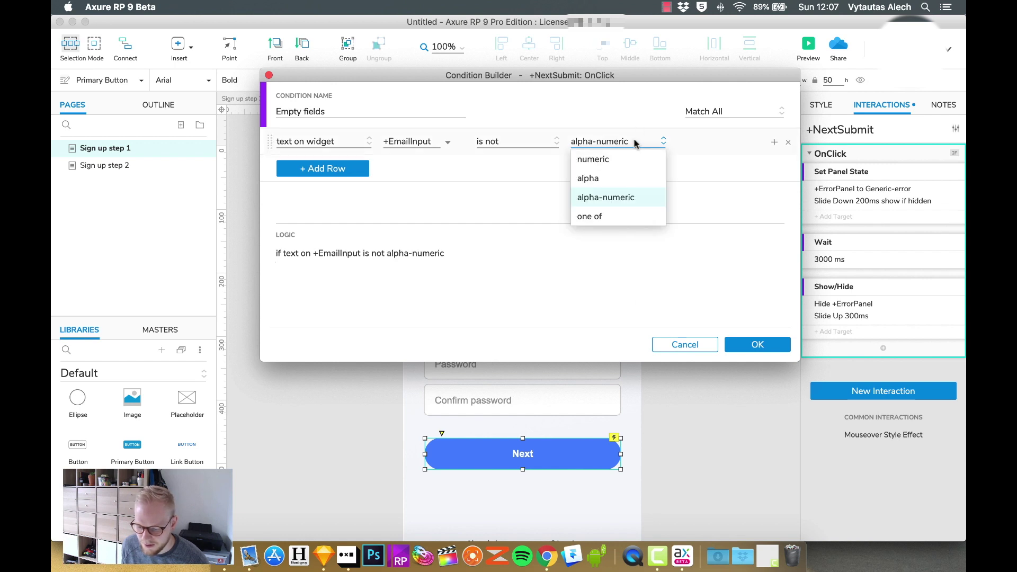
pyautogui.click(615, 217)
pyautogui.click(712, 143)
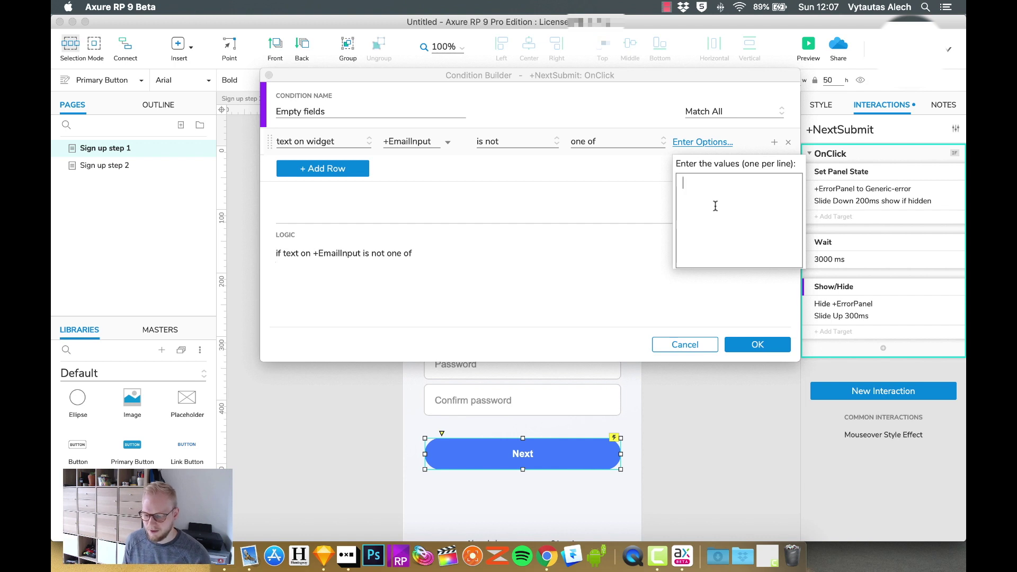
pyautogui.write('email@email.com')
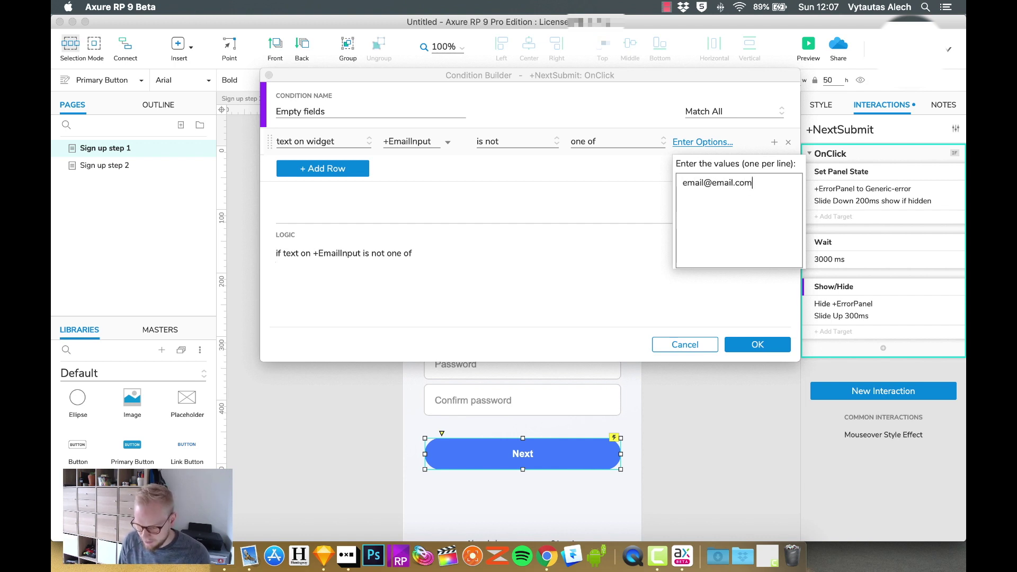
pyautogui.click(599, 210)
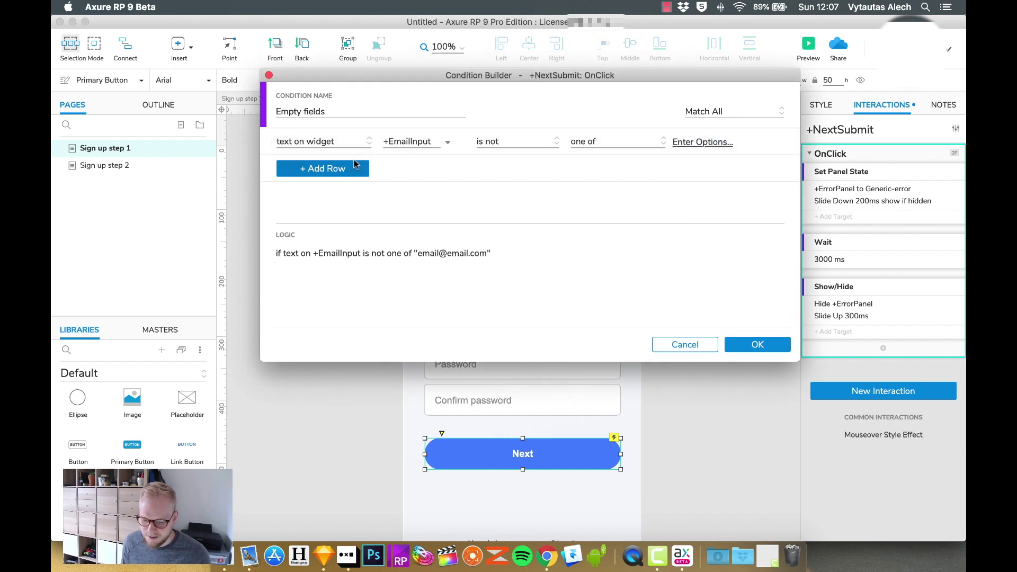
pyautogui.click(759, 347)
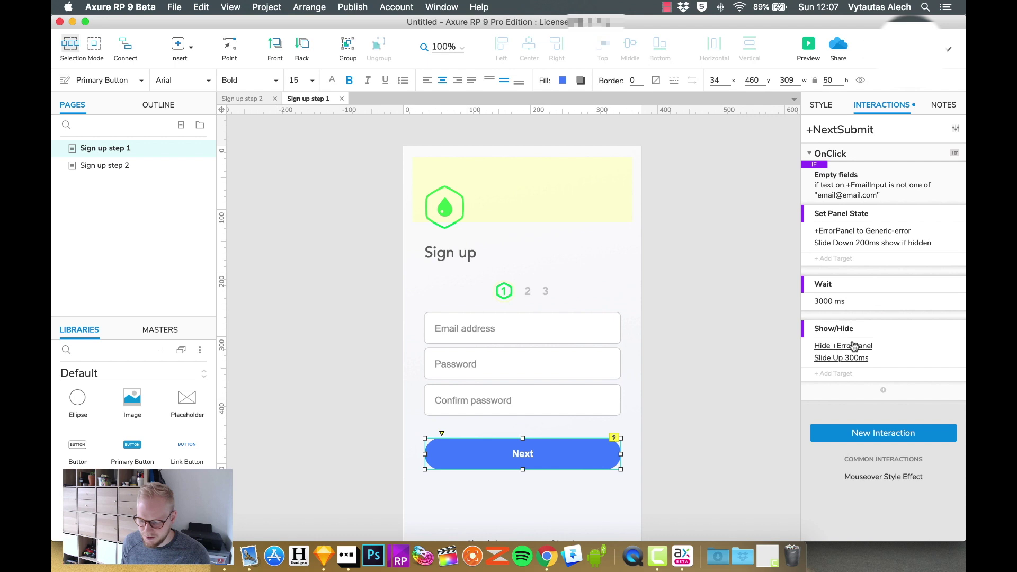
# Preview Sign up step 1, confirm a wrong email triggers the error toast and the accepted email doesn't.
pyautogui.click(808, 47)
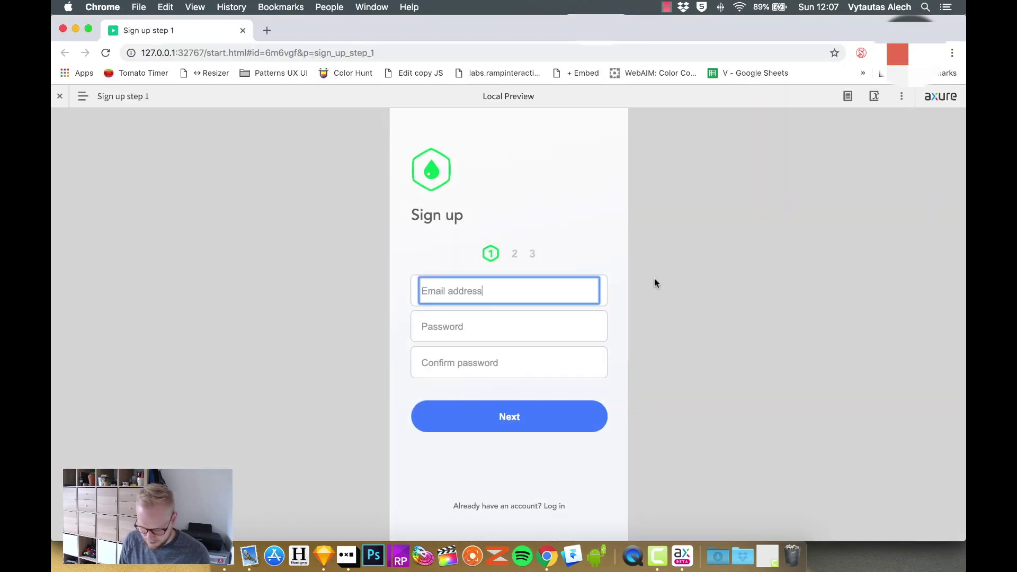
pyautogui.write('email@email2.com')
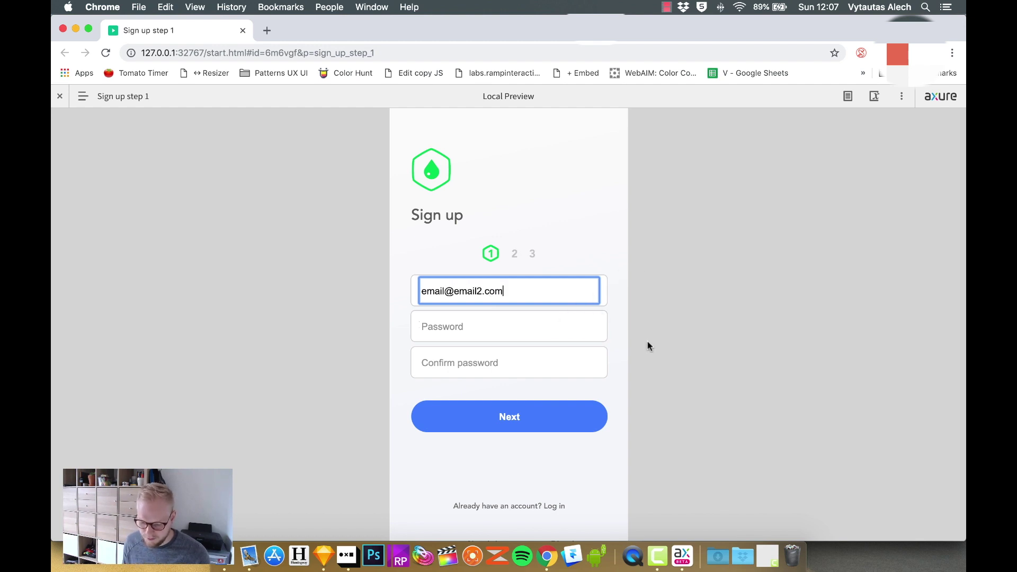
pyautogui.click(547, 411)
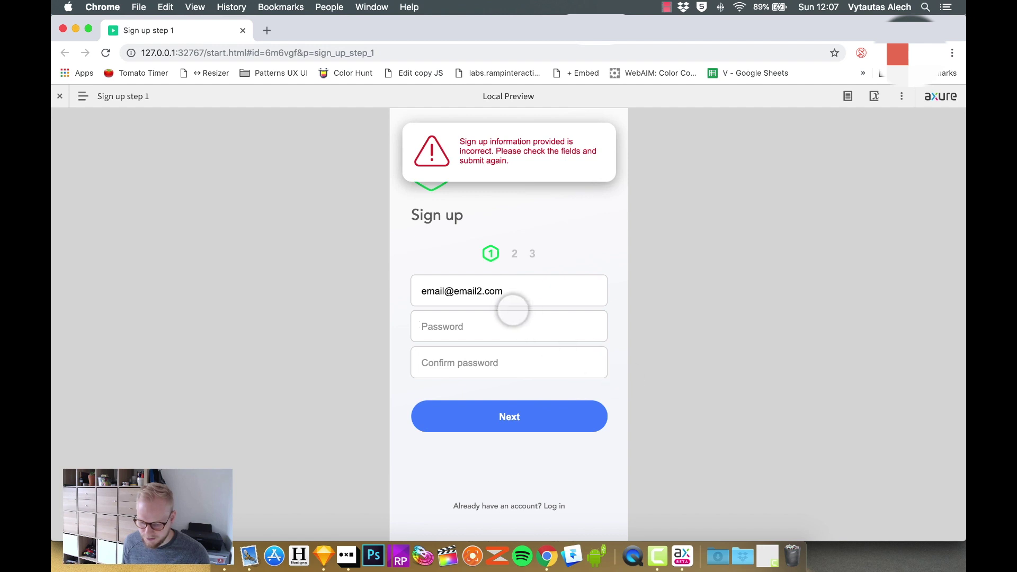
pyautogui.click(484, 291)
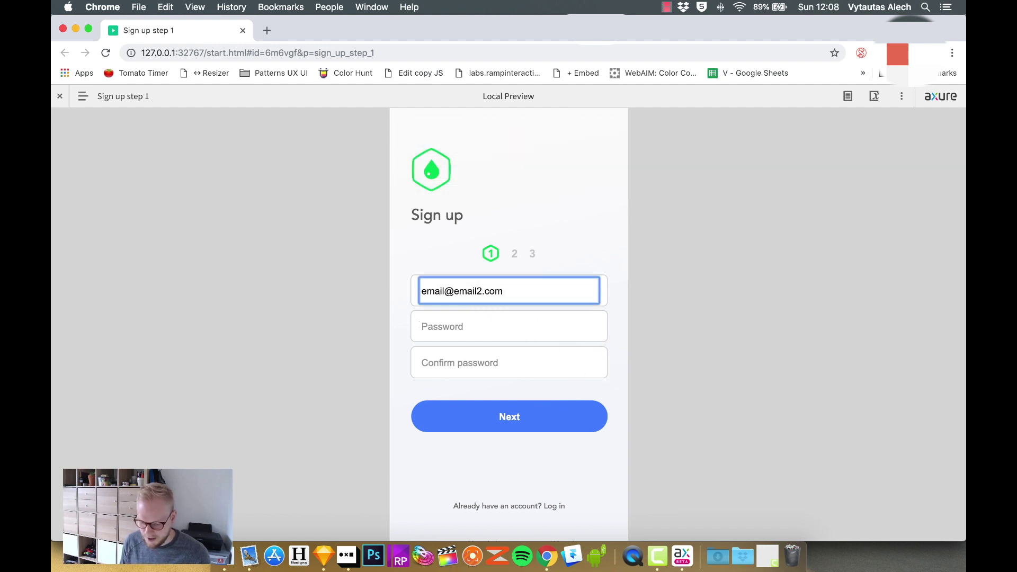
pyautogui.click(665, 364)
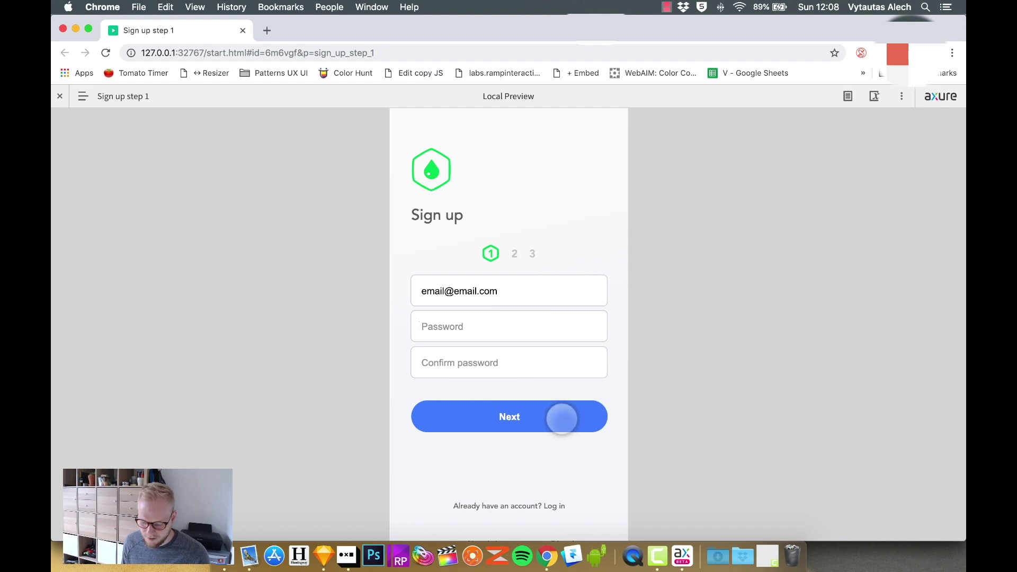
pyautogui.click(75, 30)
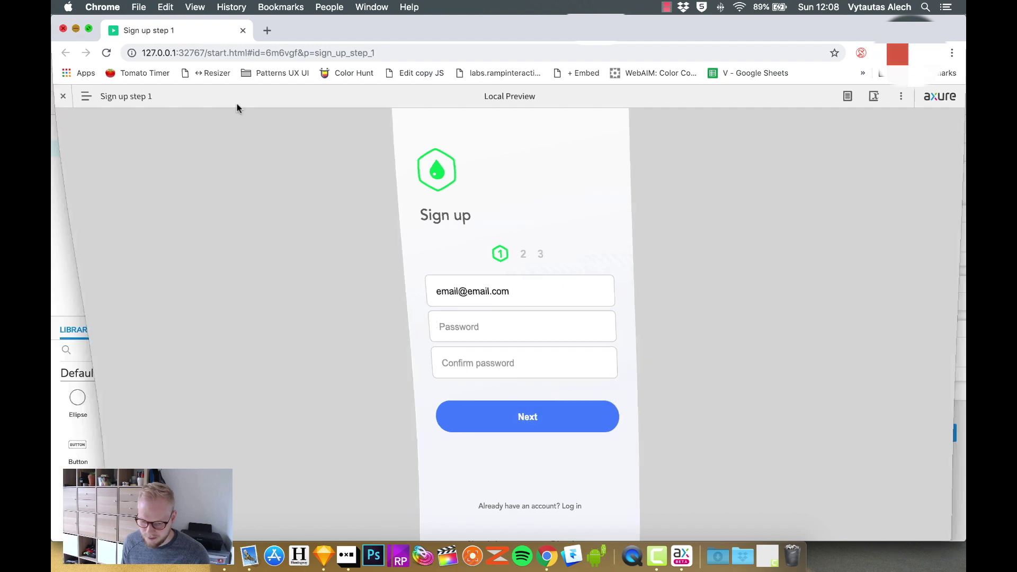
# Duplicate the Next button's Empty fields case as an ELSE case.
pyautogui.click(754, 258)
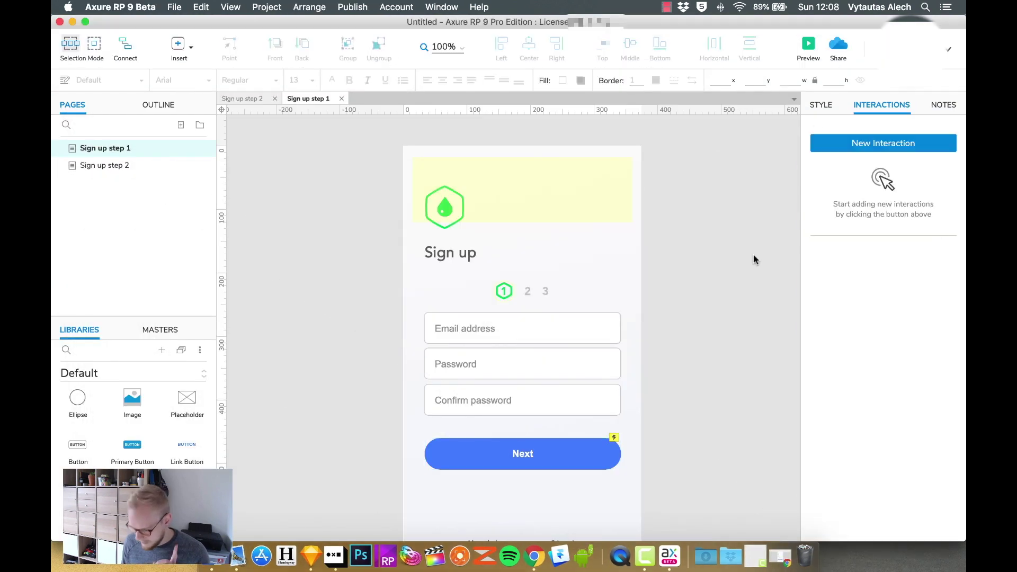
pyautogui.click(583, 447)
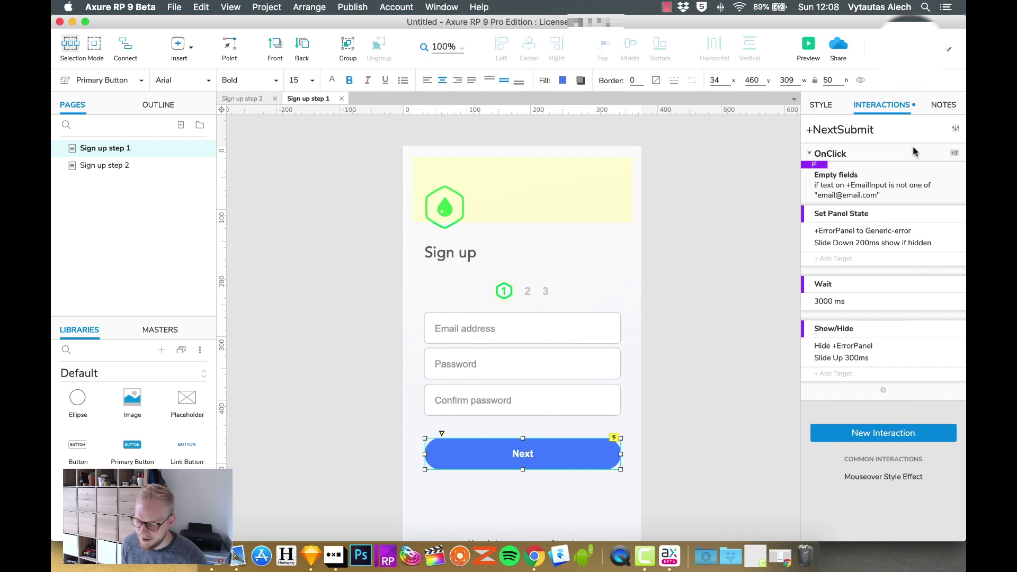
pyautogui.click(895, 180)
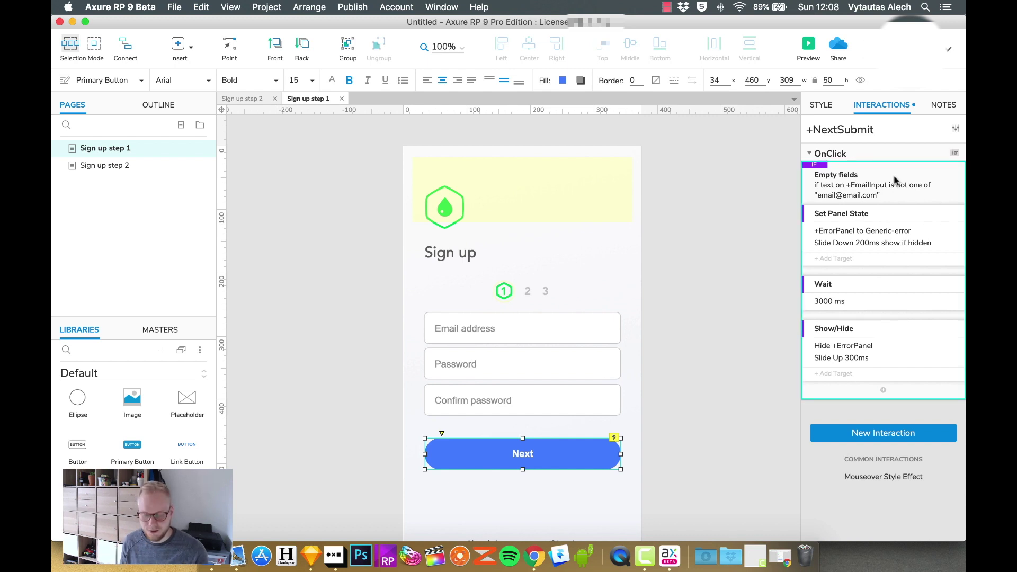
pyautogui.press('super+d')
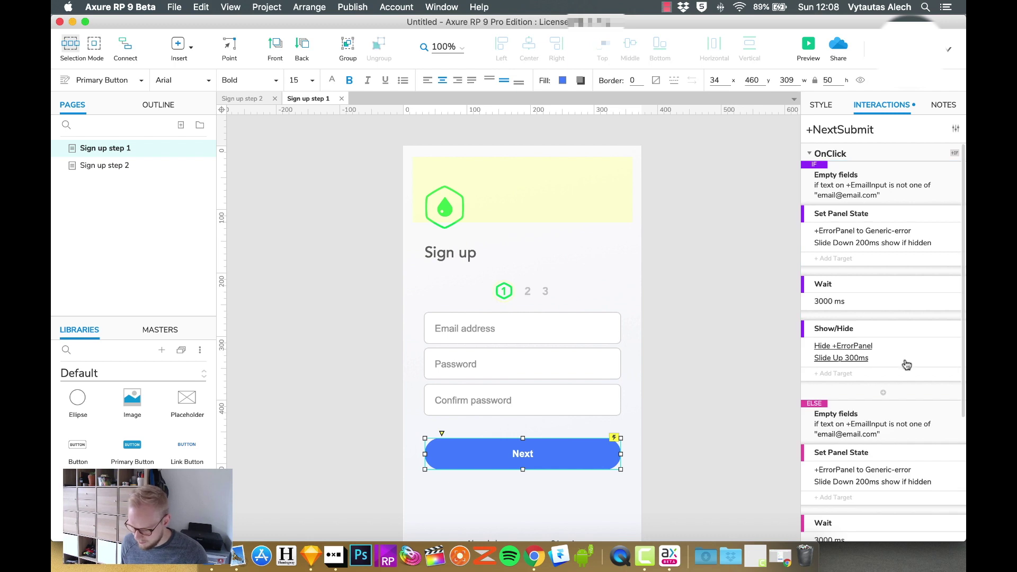
pyautogui.scroll(-1, 907, 395)
pyautogui.scroll(-3, 880, 412)
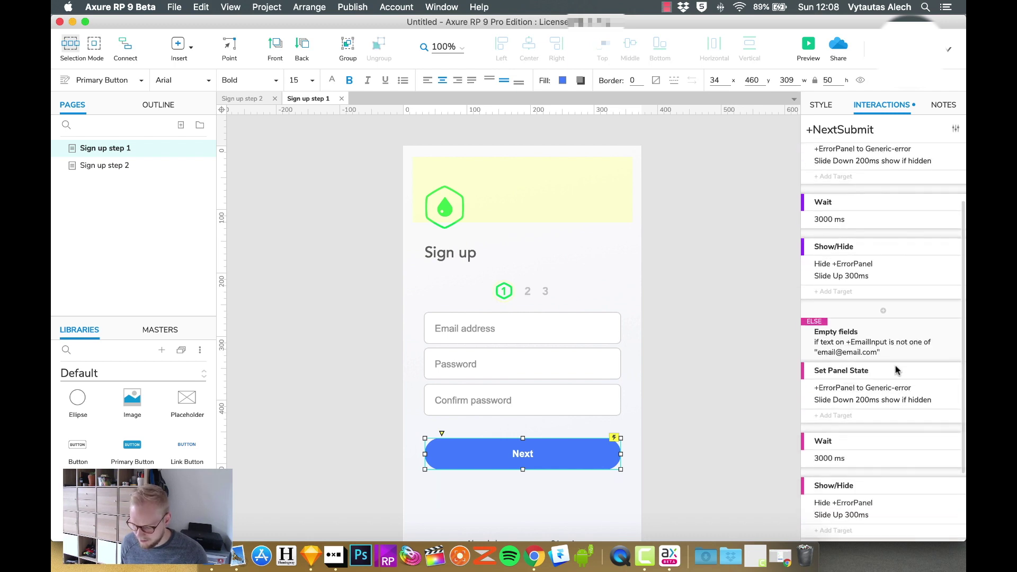
# Delete the copied Wait, Show/Hide and Set Panel State actions from the ELSE case.
pyautogui.click(906, 332)
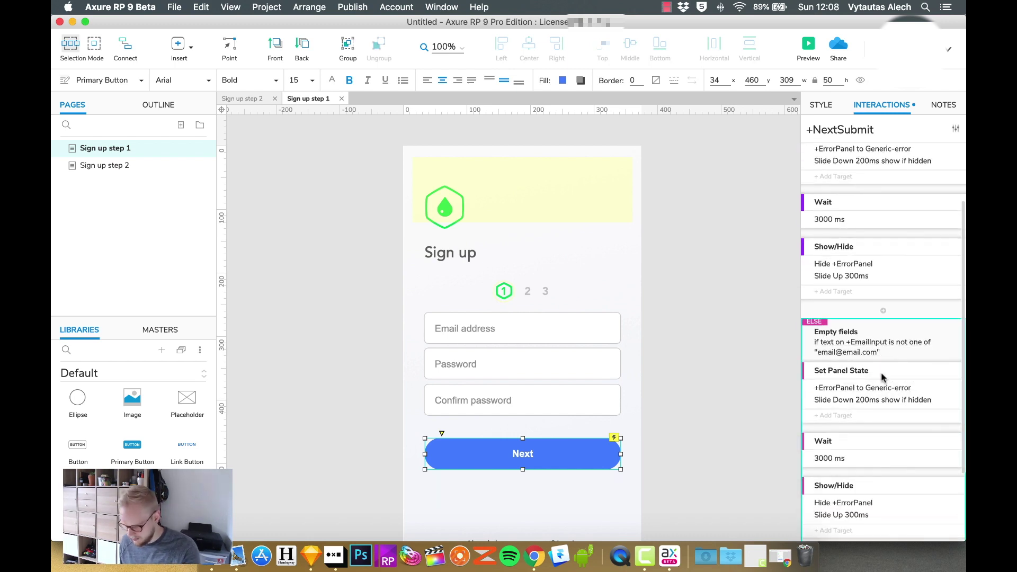
pyautogui.click(881, 448)
pyautogui.press('Delete')
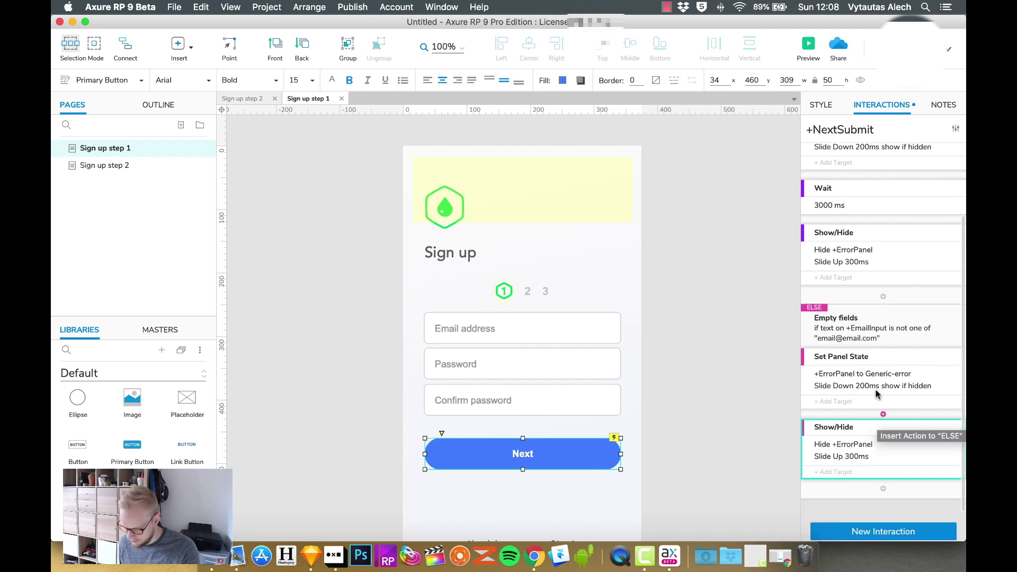
pyautogui.press('Delete')
pyautogui.press('Delete')
pyautogui.click(909, 427)
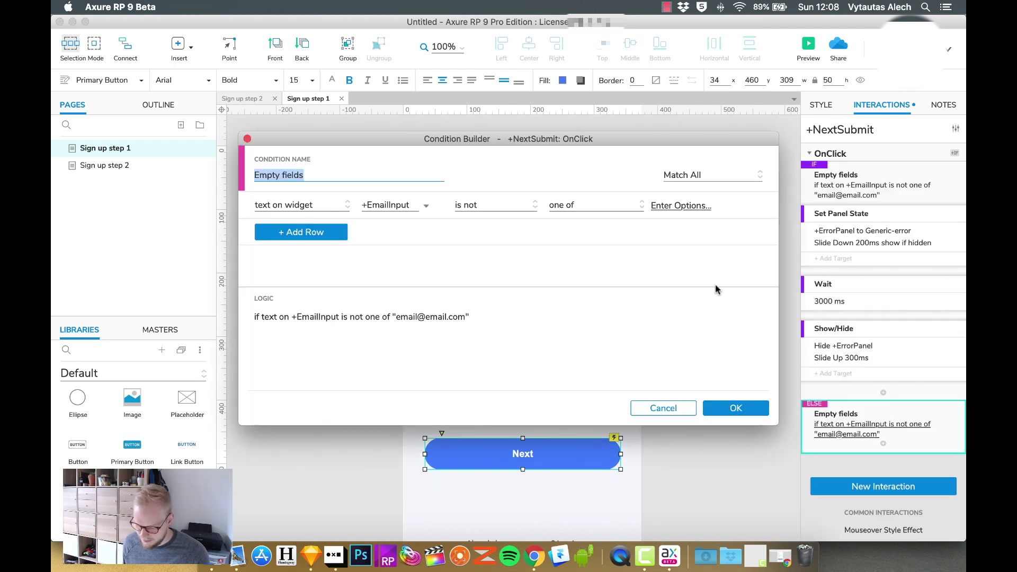
# Make the ELSE condition check +EmailInput text is one of the sample email, lowercase or capitalised.
pyautogui.click(512, 206)
pyautogui.click(466, 369)
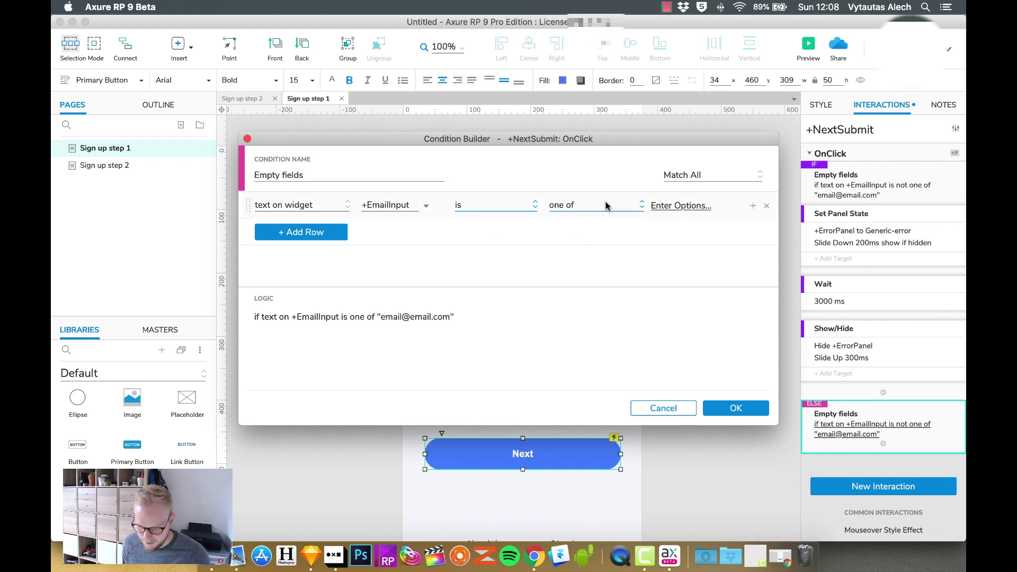
pyautogui.click(587, 205)
pyautogui.click(588, 281)
pyautogui.click(681, 206)
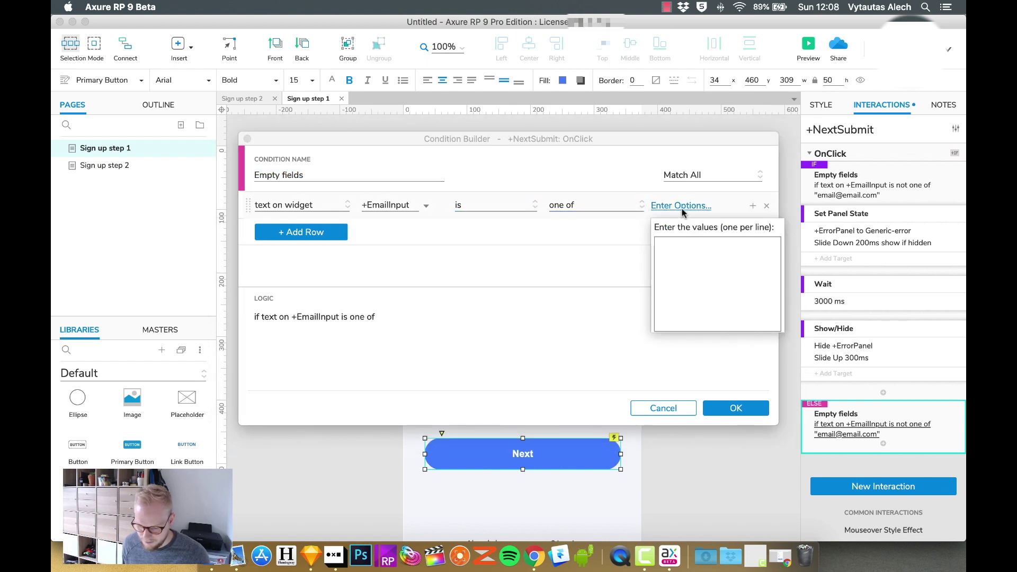
pyautogui.write('email@email.com')
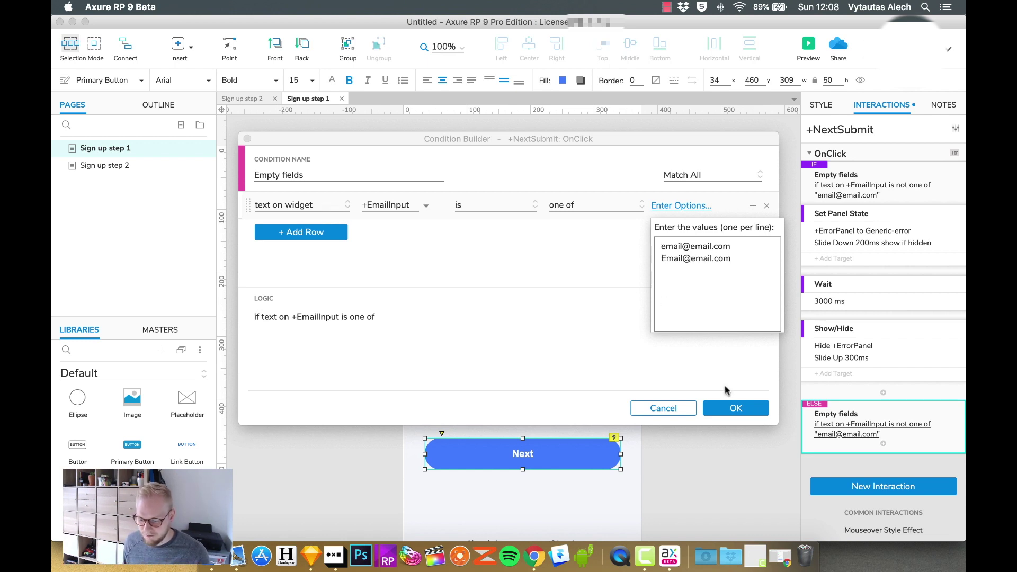
pyautogui.click(736, 408)
# Add an Open Link action to the matching-email case targeting Sign up step 2.
pyautogui.click(736, 407)
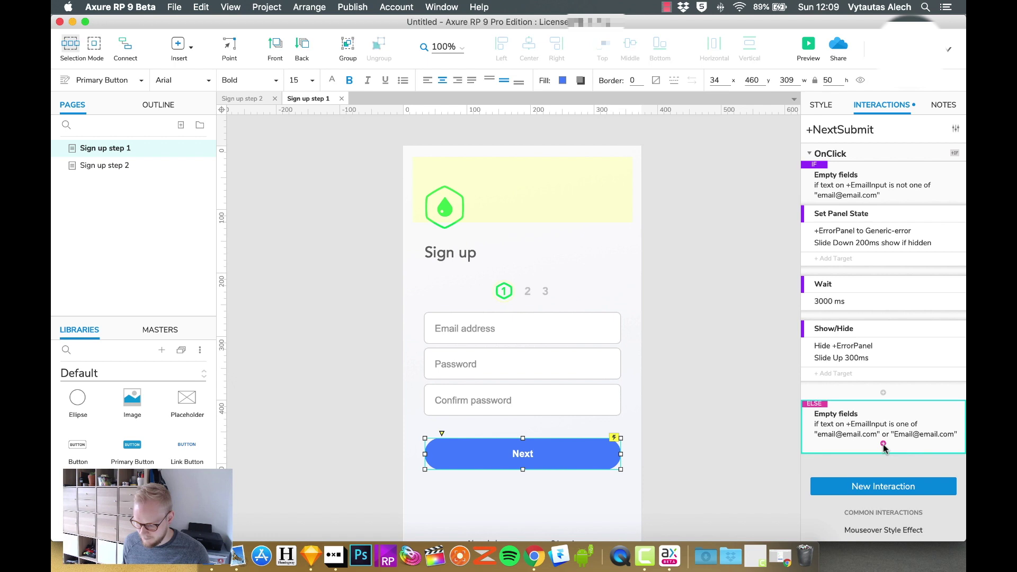
pyautogui.click(883, 443)
pyautogui.click(853, 453)
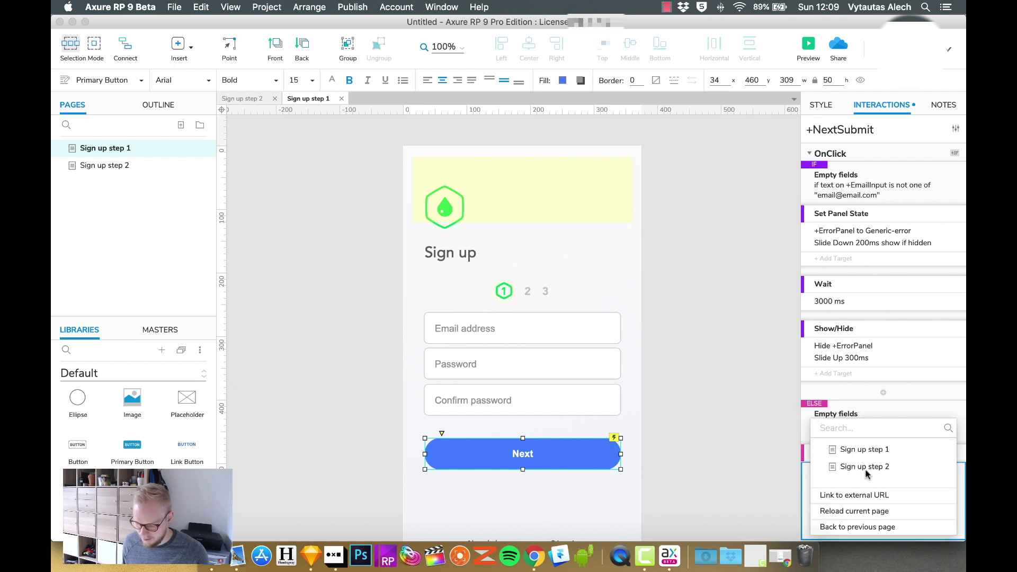
pyautogui.click(871, 467)
# Toggle the matching-email case from ELSE IF to an independent IF case.
pyautogui.click(739, 460)
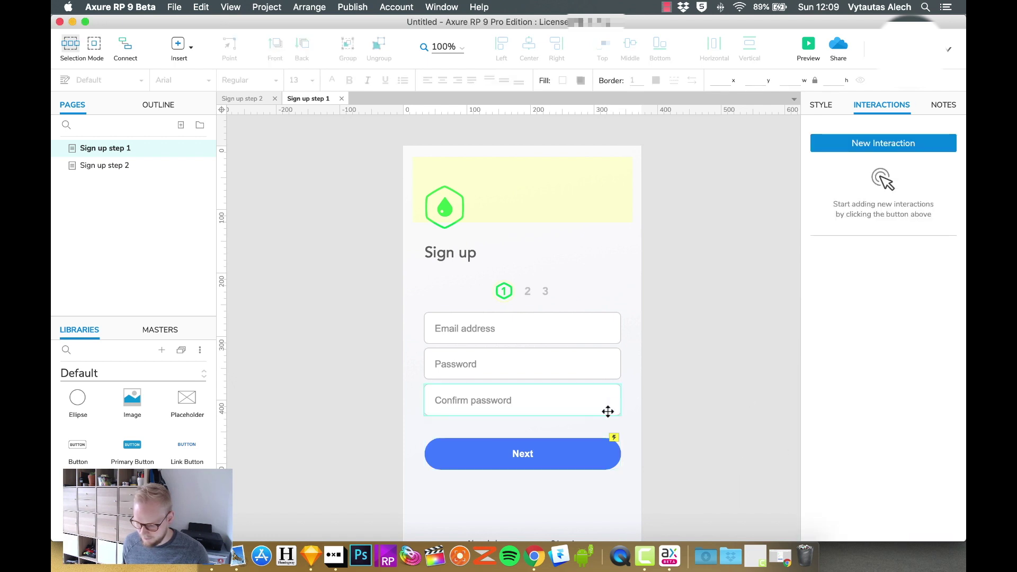
pyautogui.click(588, 449)
pyautogui.scroll(2, 886, 374)
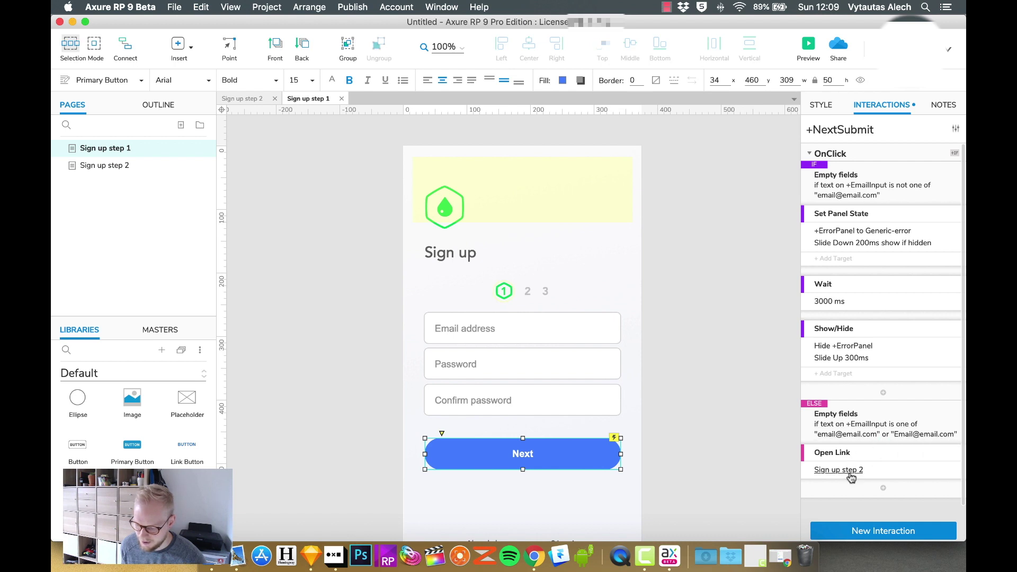
pyautogui.moveTo(847, 475)
pyautogui.mouseDown()
pyautogui.moveTo(818, 354)
pyautogui.moveTo(858, 429)
pyautogui.mouseUp()
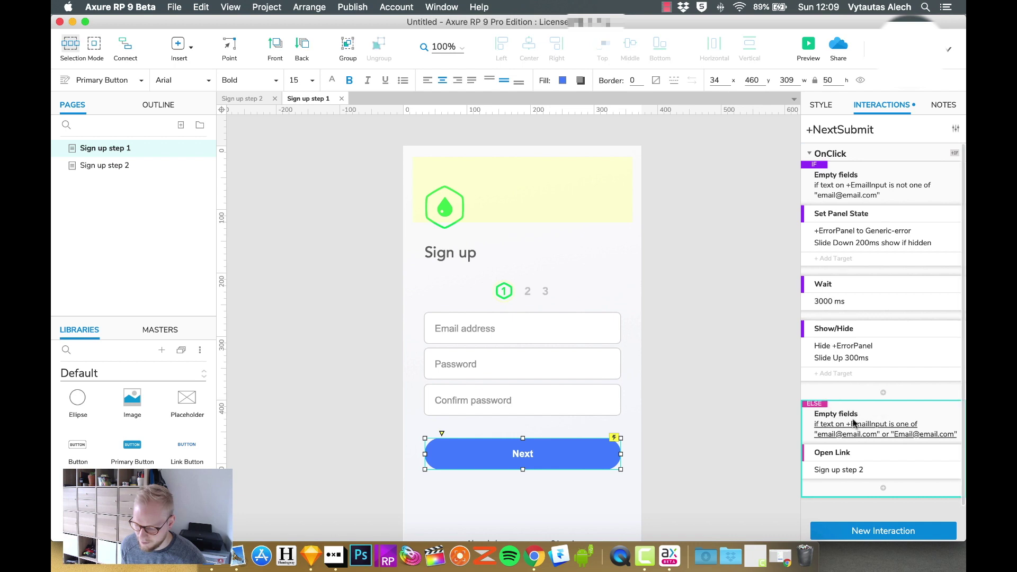
pyautogui.rightClick(823, 403)
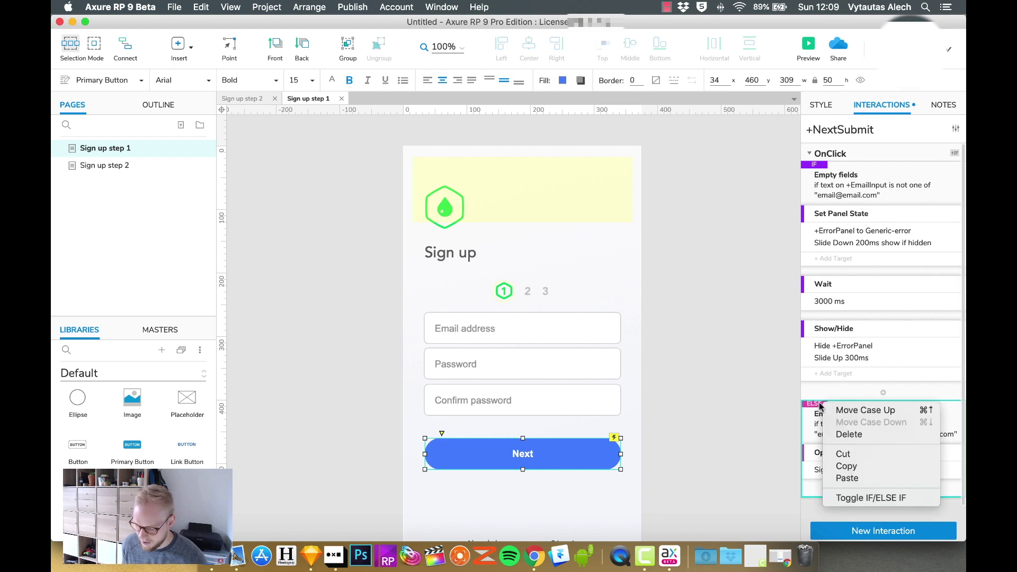
pyautogui.click(864, 497)
pyautogui.click(778, 421)
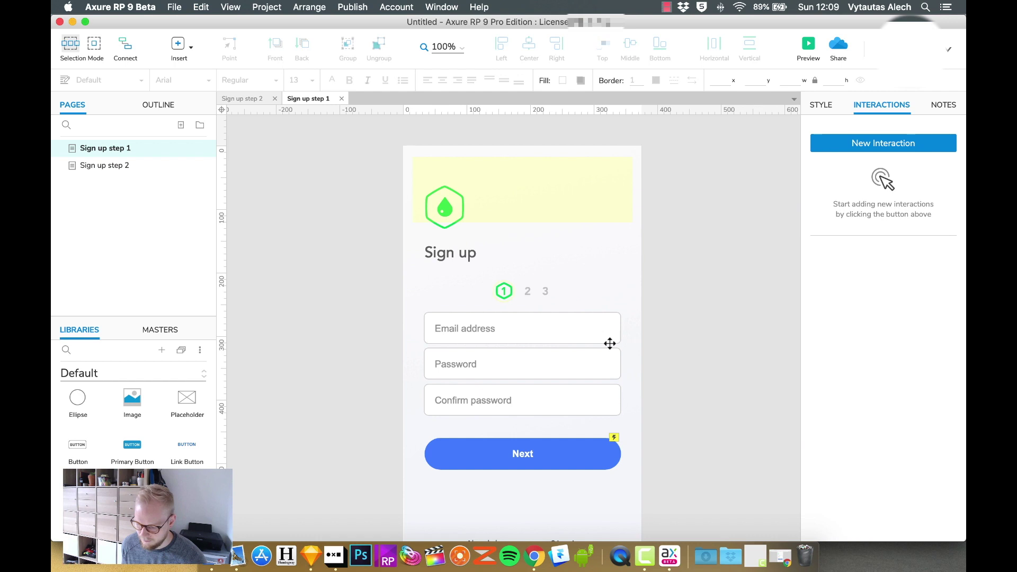
pyautogui.click(585, 450)
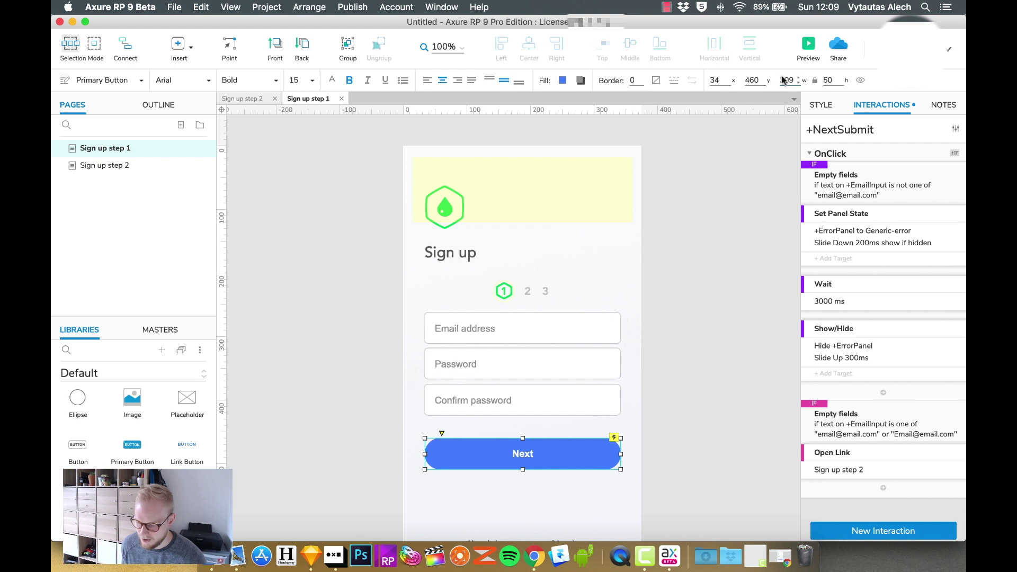
# Preview the prototype and confirm empty and made-up emails both raise the error toast.
pyautogui.click(807, 47)
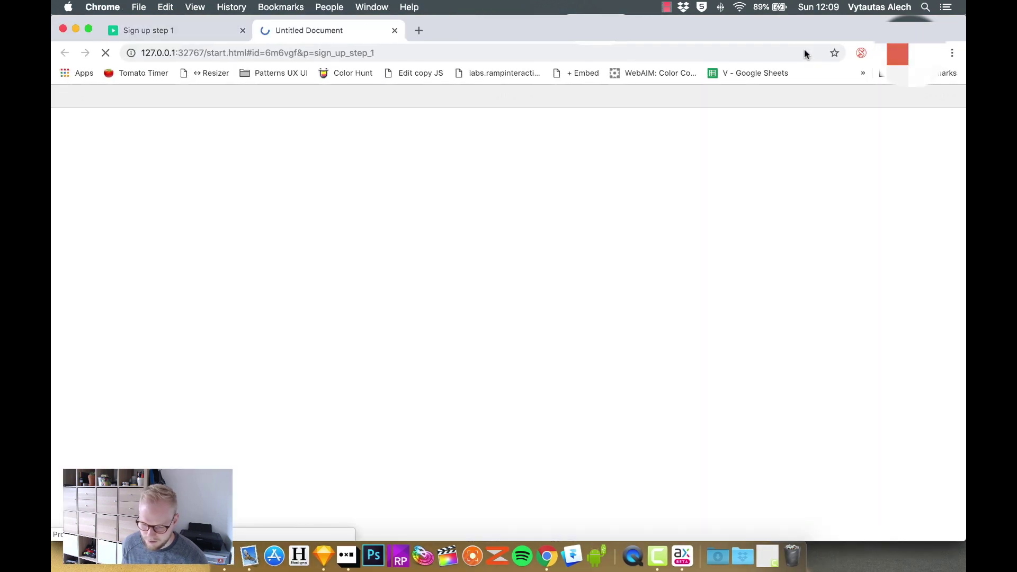
pyautogui.click(551, 290)
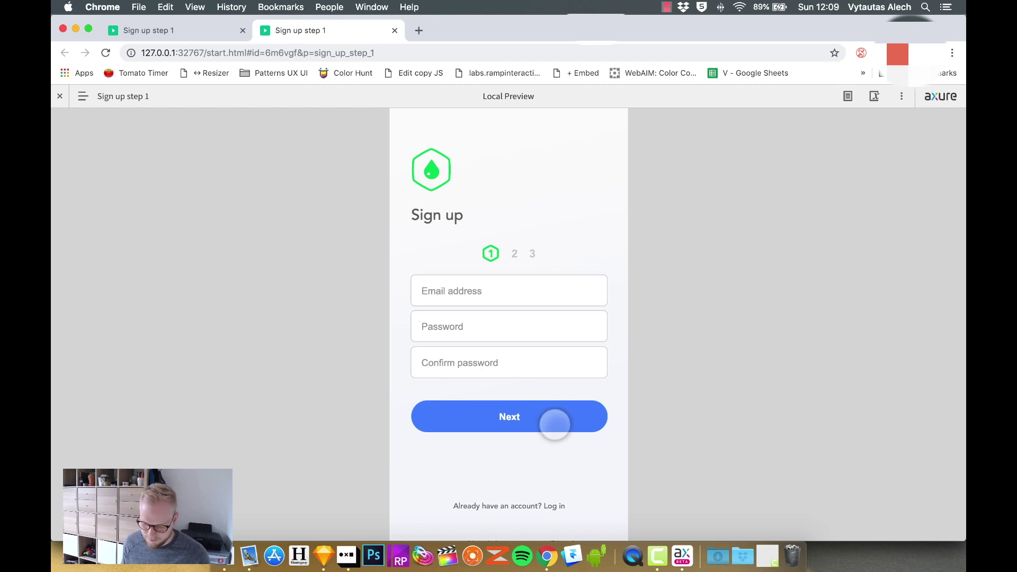
pyautogui.click(563, 418)
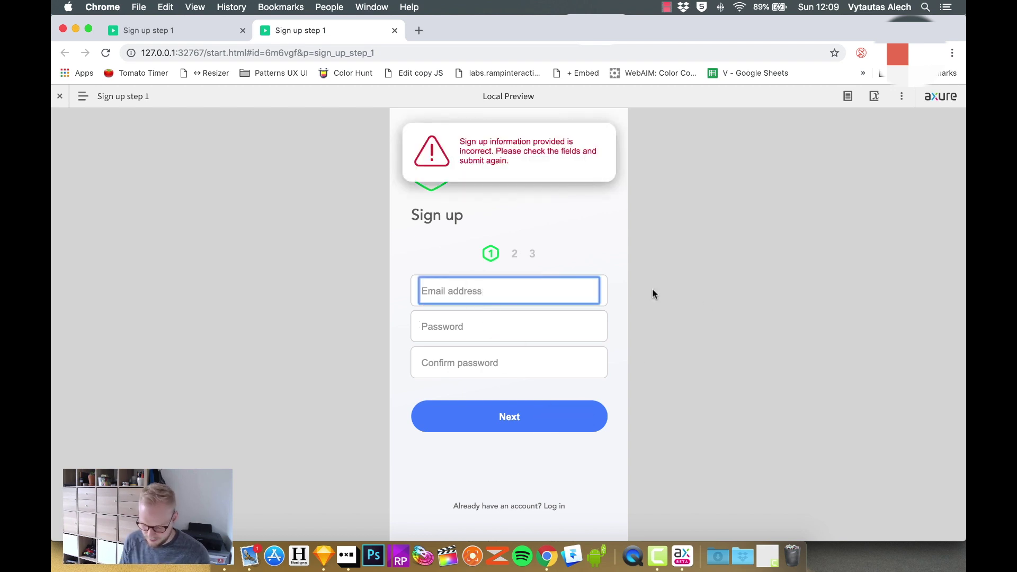
pyautogui.write('sdsajdjhsahjd@dfsjkhfhjkds')
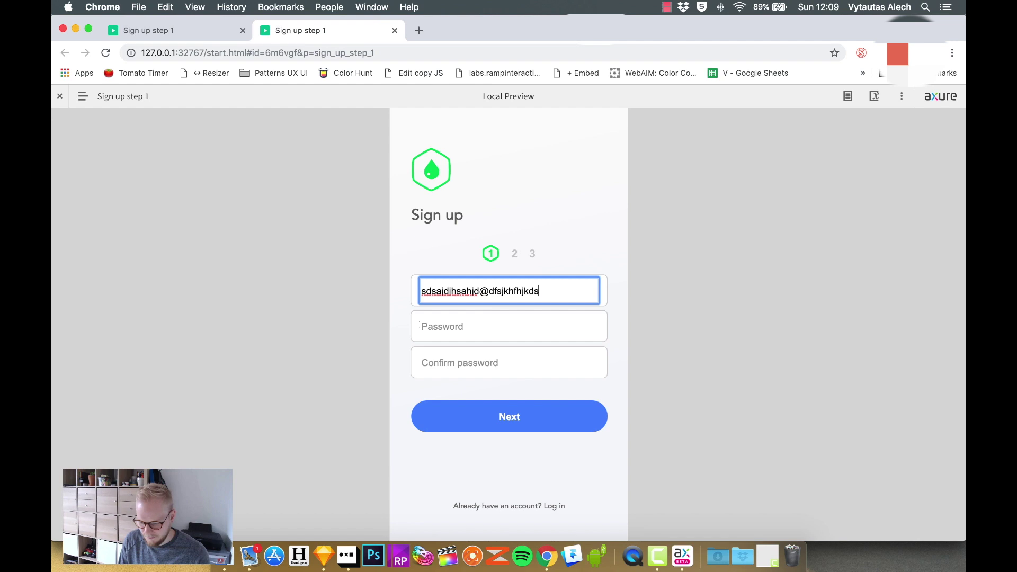
pyautogui.write('.com')
pyautogui.click(472, 414)
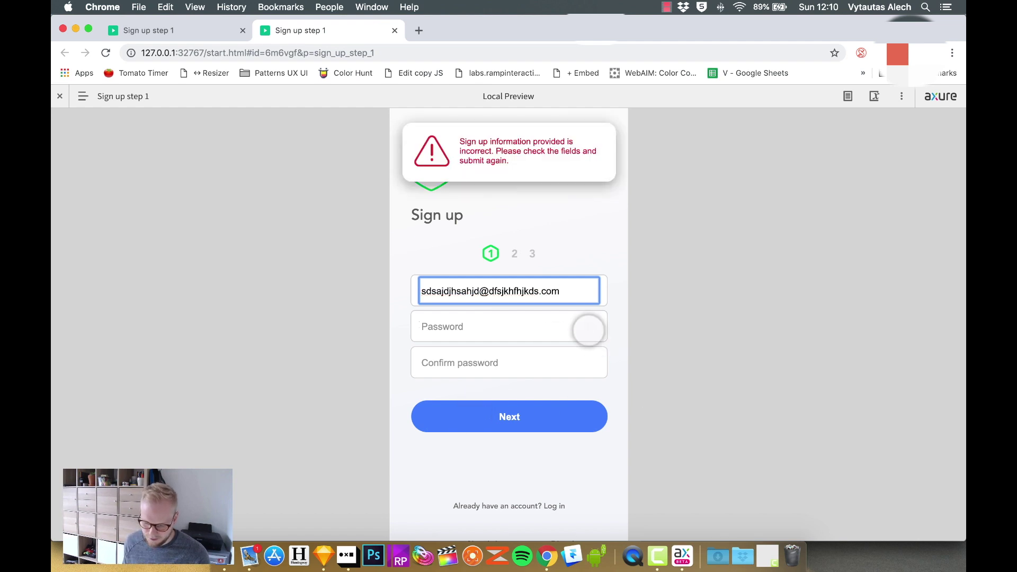
# Submit the matching email to reach Sign up step 2, then return to Axure.
pyautogui.scroll(-1, 577, 313)
pyautogui.press('BackSpace')
pyautogui.press('BackSpace')
pyautogui.press('BackSpace')
pyautogui.press('BackSpace')
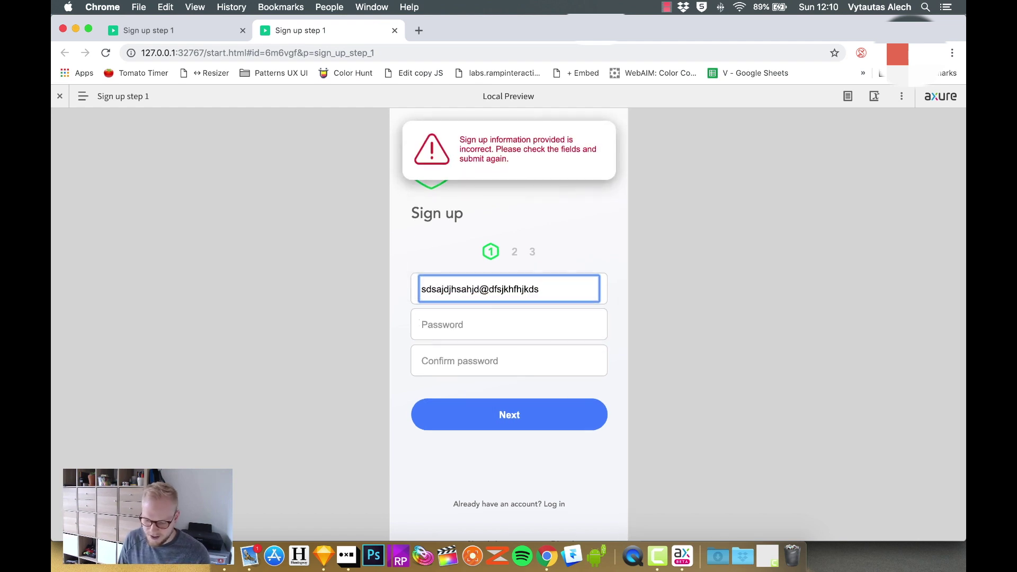
pyautogui.press('BackSpace')
pyautogui.press('BackSpace')
pyautogui.press('BackSpace')
pyautogui.press('BackSpace')
pyautogui.press('BackSpace')
pyautogui.press('BackSpace')
pyautogui.press('BackSpace')
pyautogui.press('BackSpace')
pyautogui.press('BackSpace')
pyautogui.press('BackSpace')
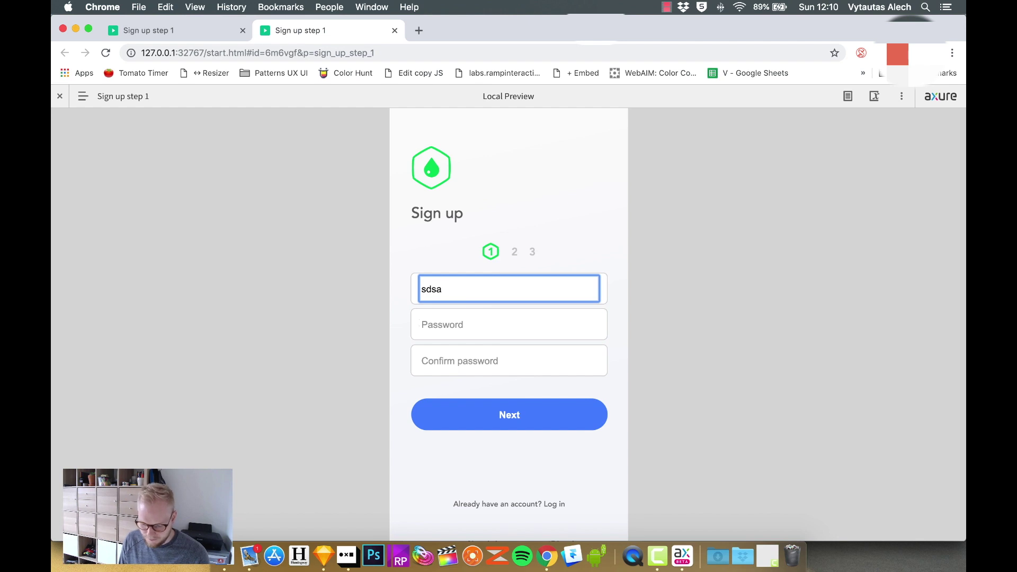
pyautogui.press('BackSpace')
pyautogui.press('BackSpace')
pyautogui.press('BackSpace')
pyautogui.press('BackSpace')
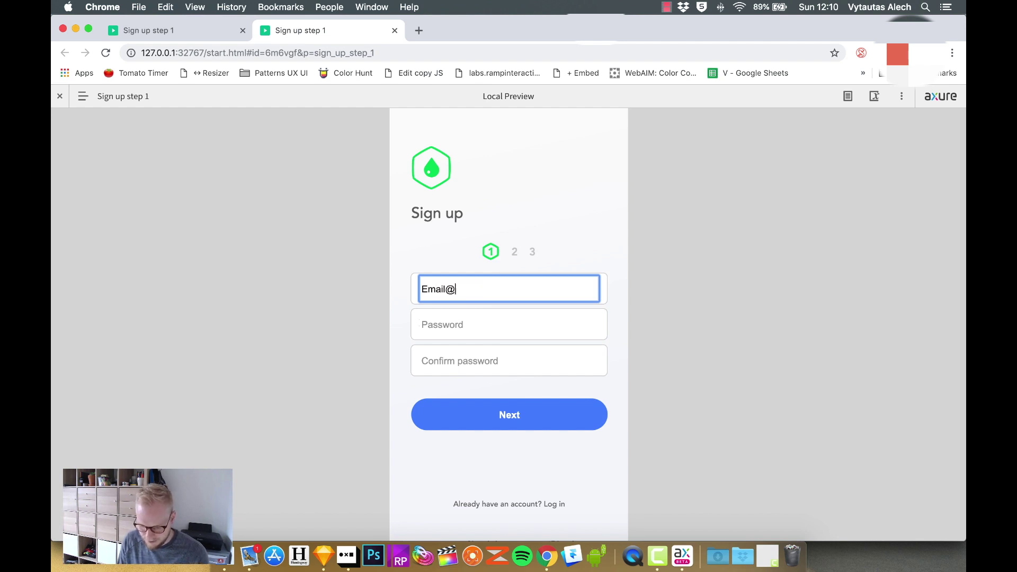
pyautogui.click(543, 413)
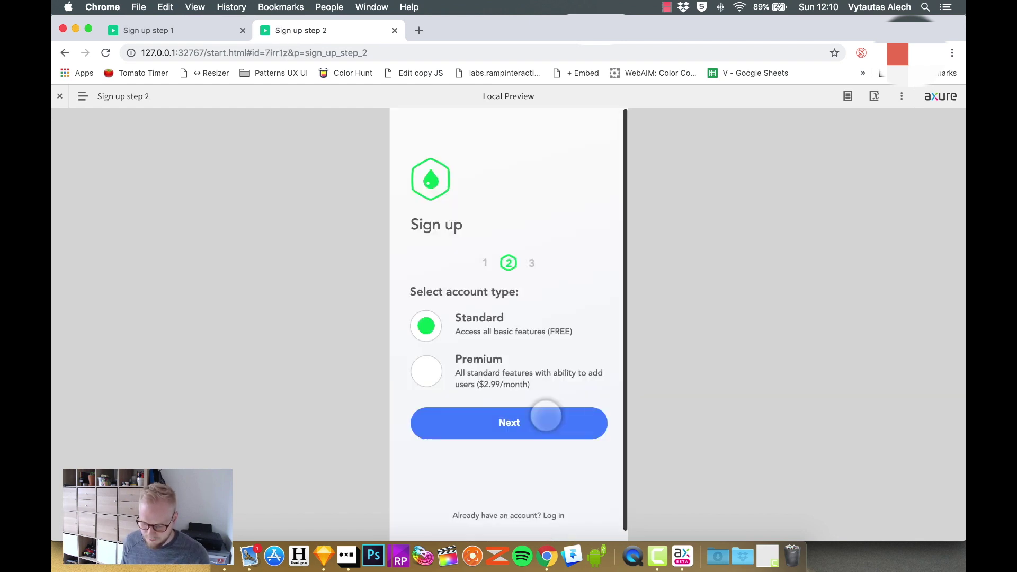
pyautogui.press('super+Tab')
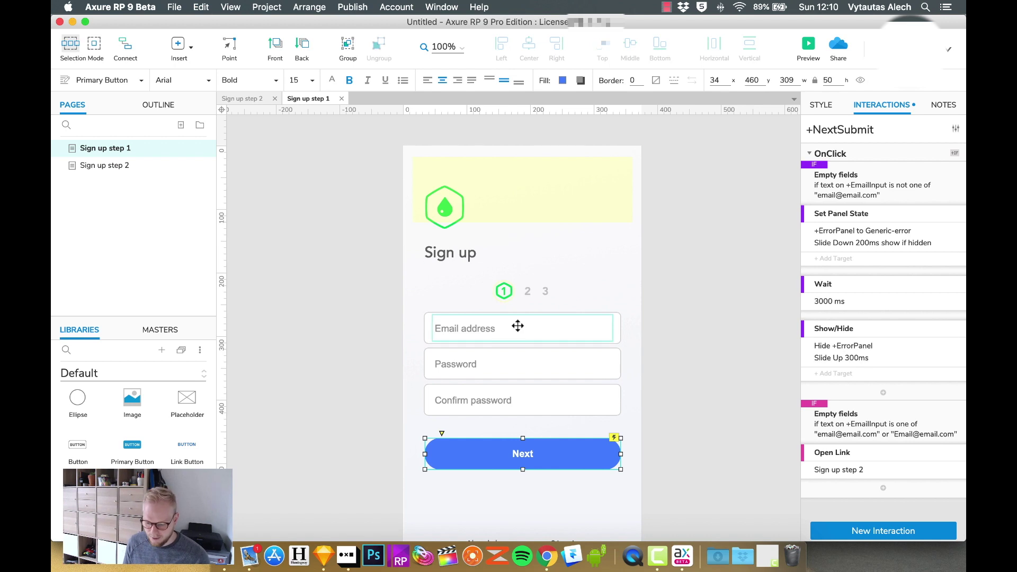
pyautogui.click(532, 397)
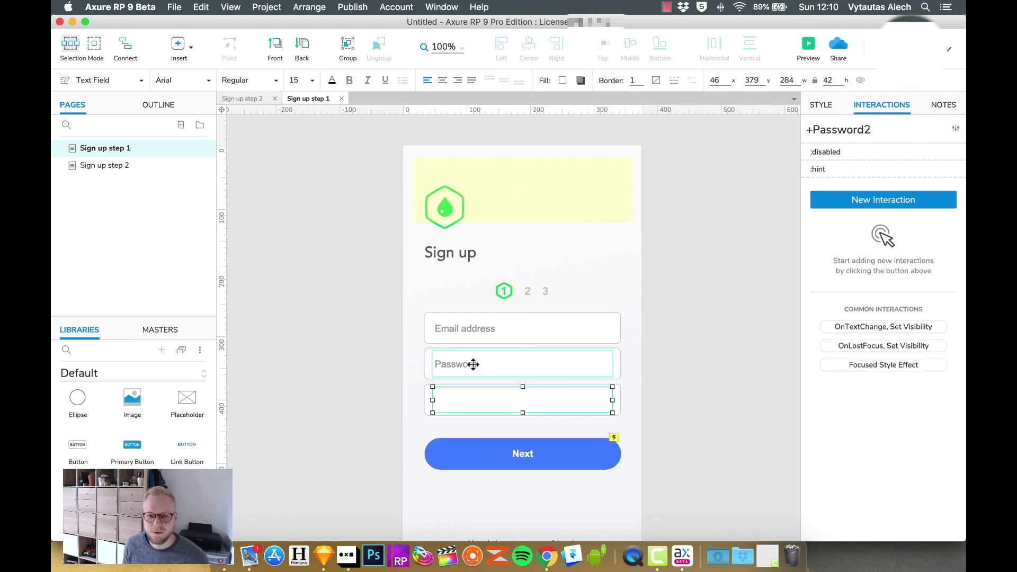
pyautogui.click(660, 436)
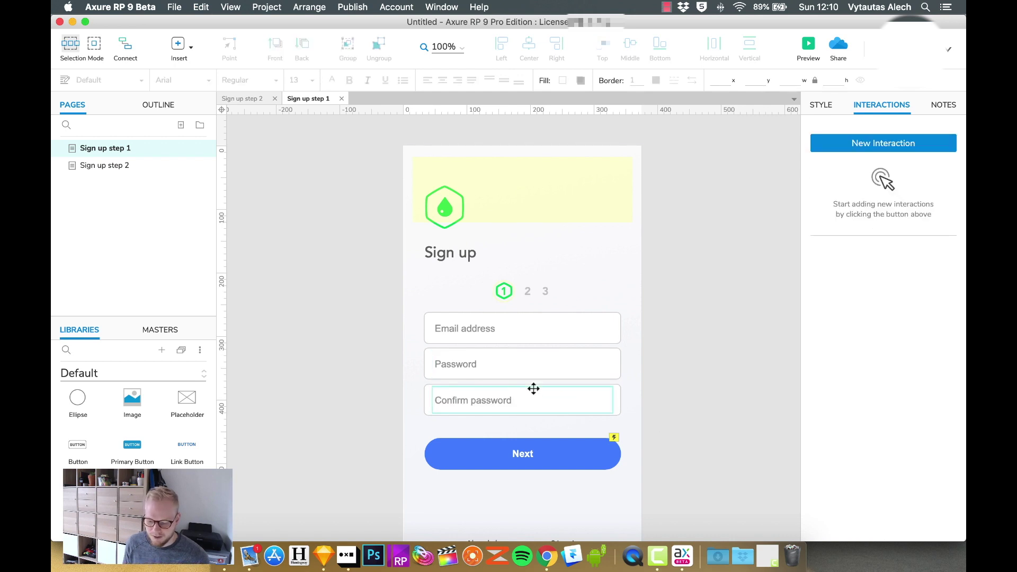
pyautogui.click(576, 452)
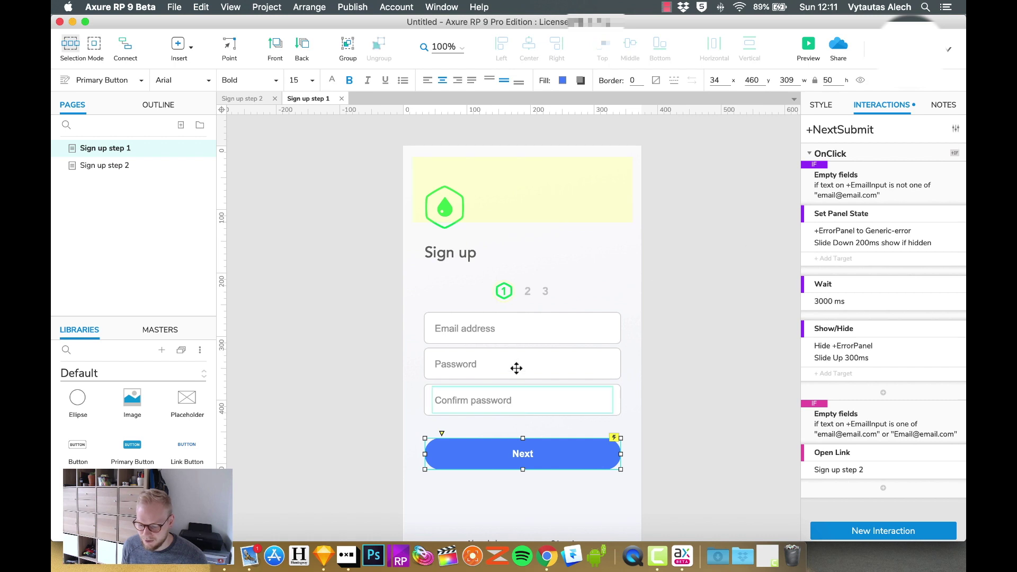
# Rename the Next cases to 'Empty email field' and 'Empty email field correct'.
pyautogui.click(852, 180)
pyautogui.doubleClick(854, 177)
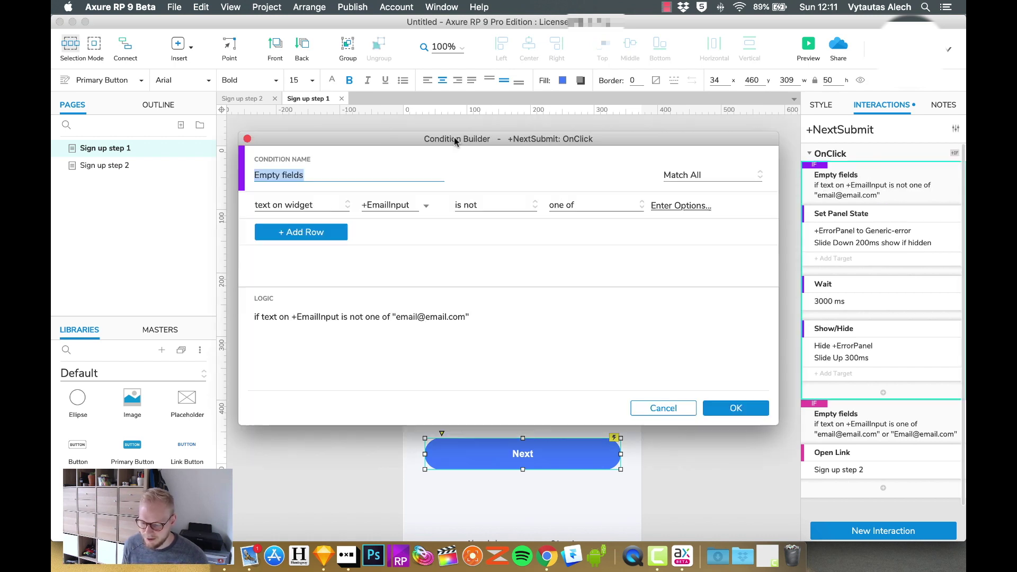
pyautogui.click(295, 176)
pyautogui.press('BackSpace')
pyautogui.press('BackSpace')
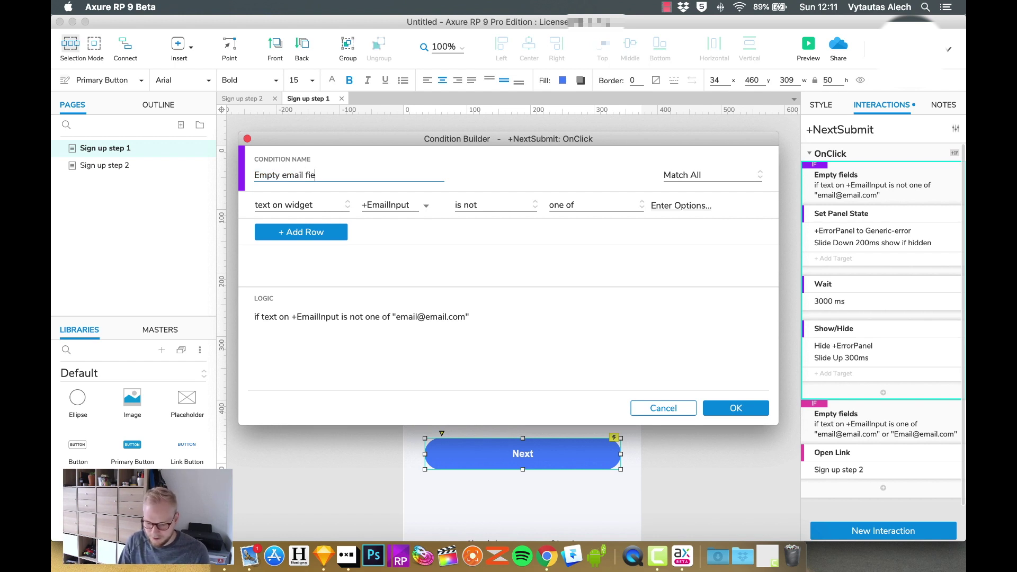
pyautogui.click(729, 406)
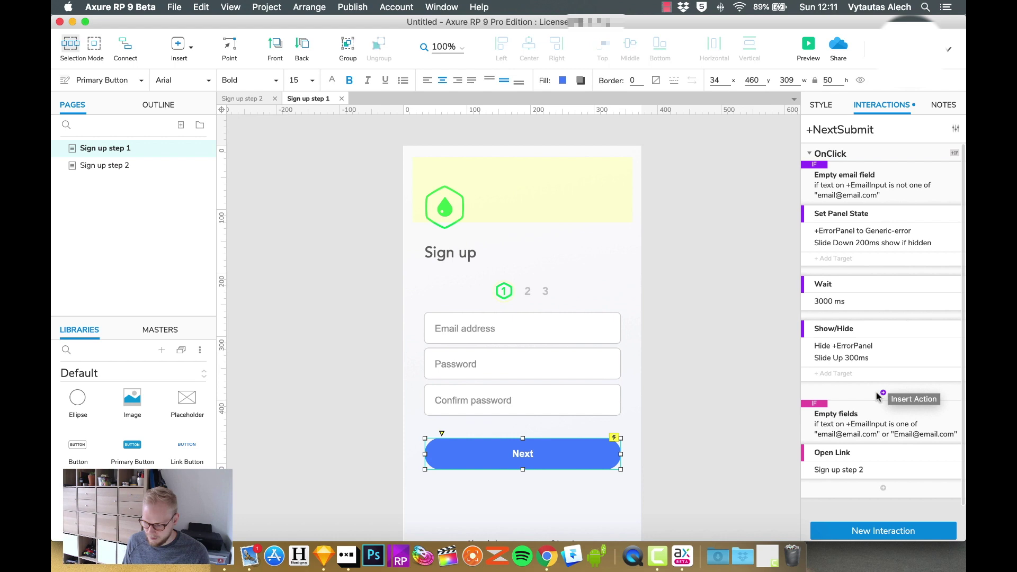
pyautogui.doubleClick(852, 416)
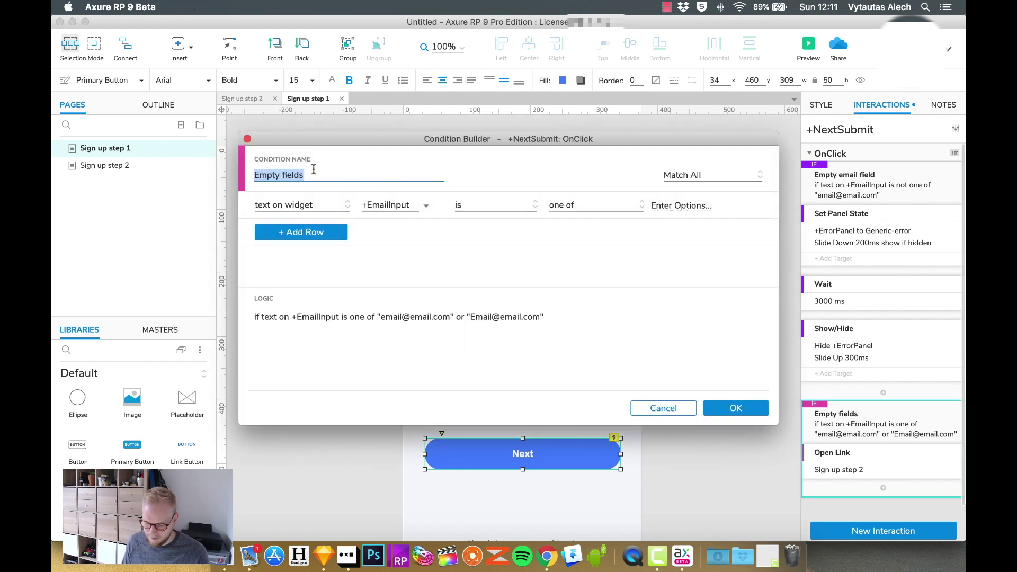
pyautogui.write('Empty')
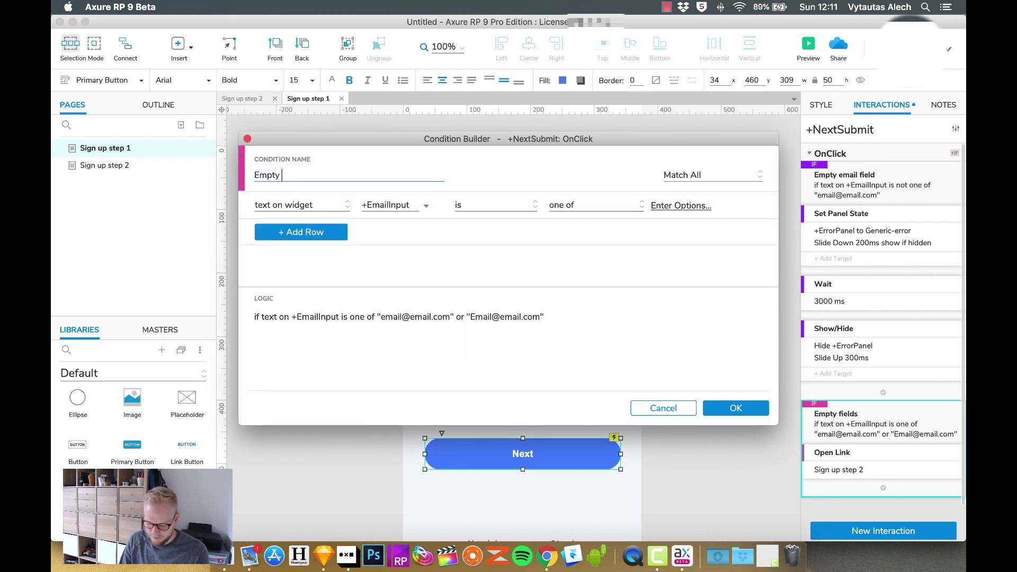
pyautogui.write(' email field correct')
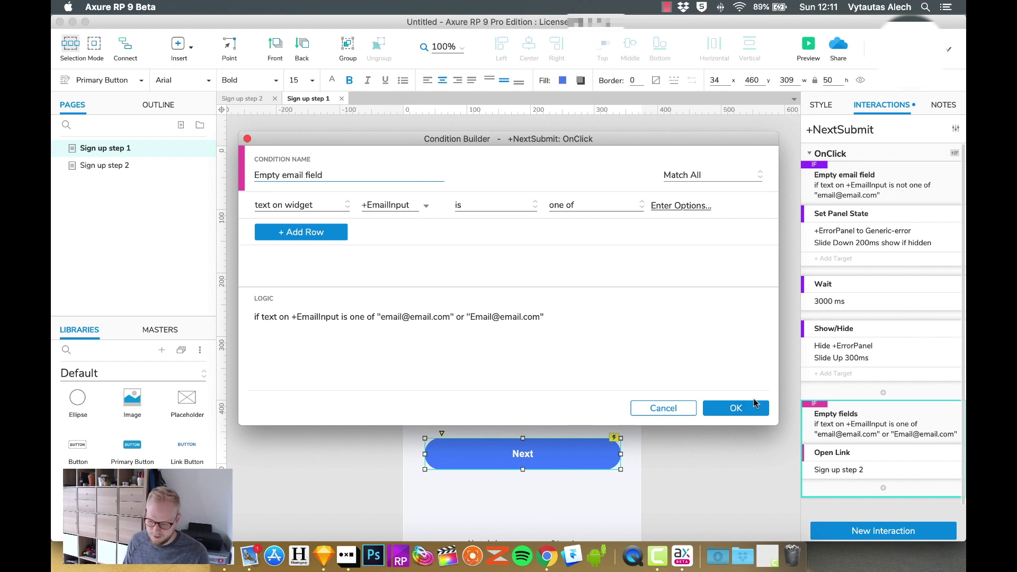
pyautogui.click(735, 407)
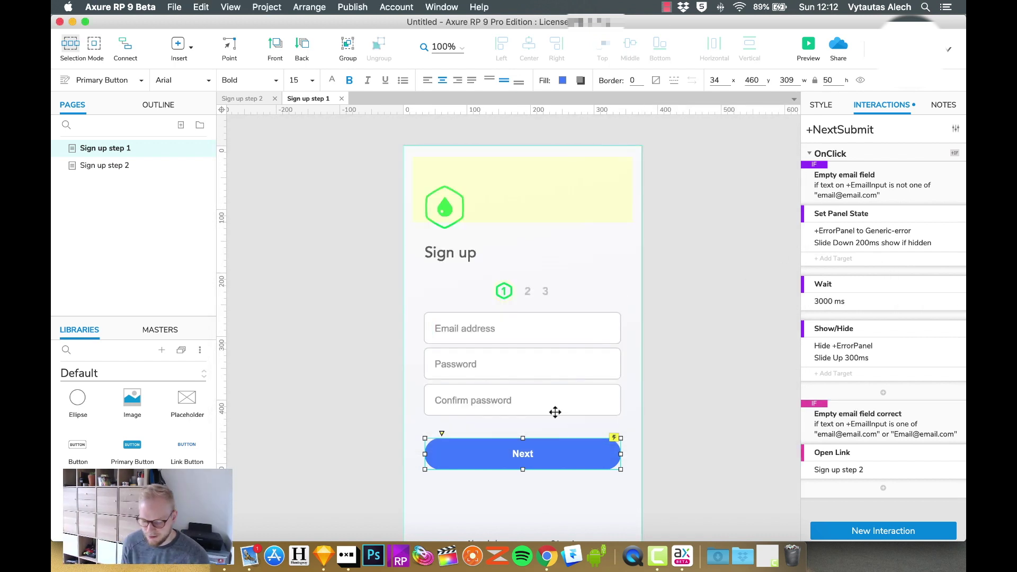
# Change the Set Panel State action so the error panel shows its Email-error state.
pyautogui.click(896, 218)
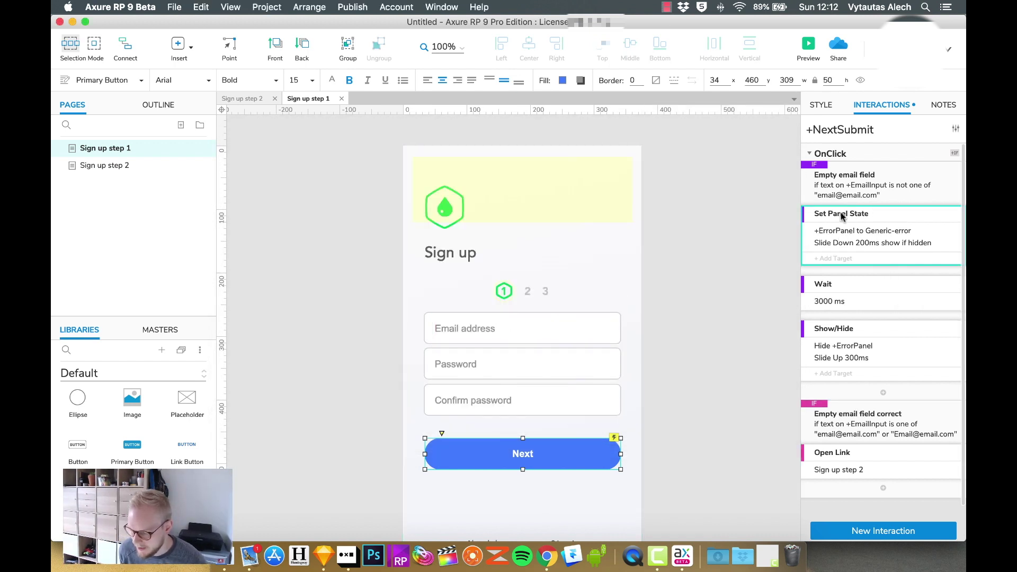
pyautogui.click(886, 245)
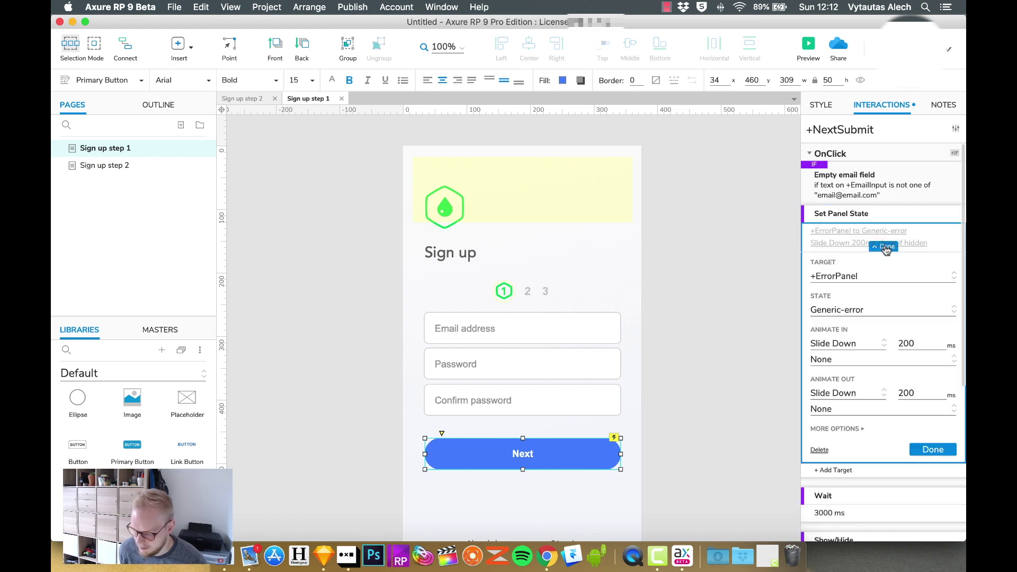
pyautogui.click(874, 311)
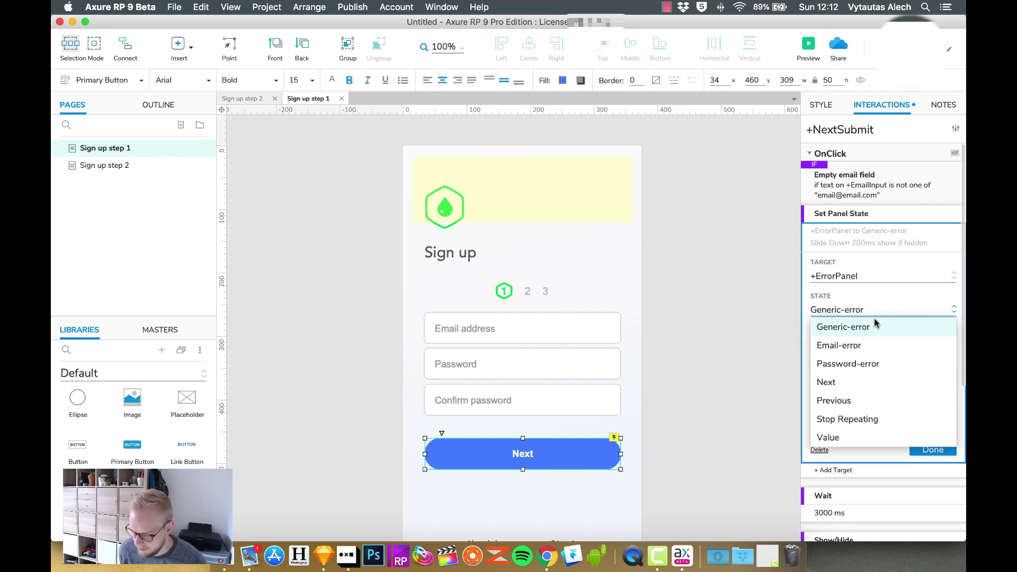
pyautogui.click(871, 351)
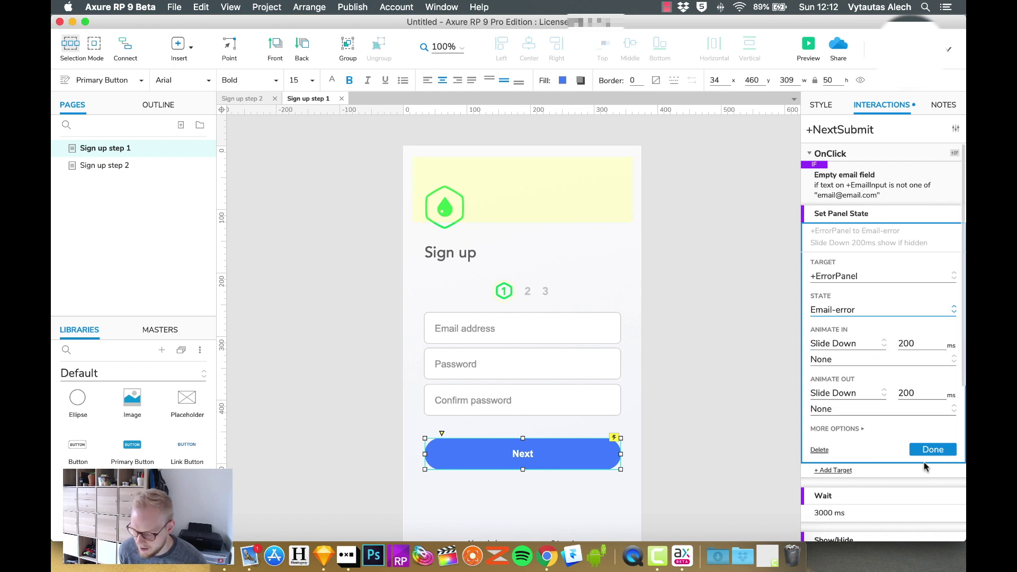
pyautogui.click(928, 450)
pyautogui.click(697, 245)
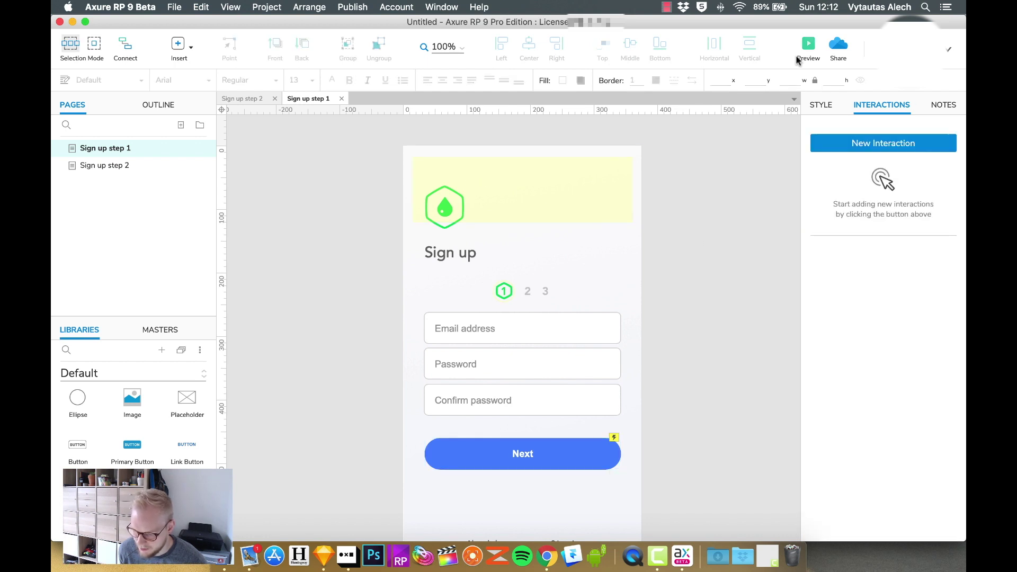
# Preview the sign-up page, check Next shows the 'Email information is incorrect' toast, then close the preview.
pyautogui.click(813, 47)
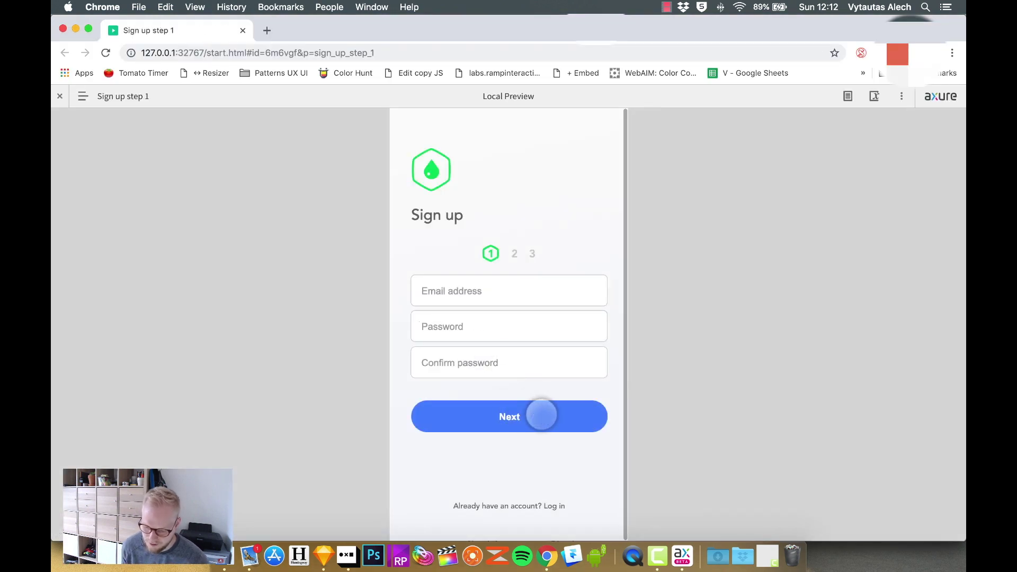
pyautogui.click(539, 413)
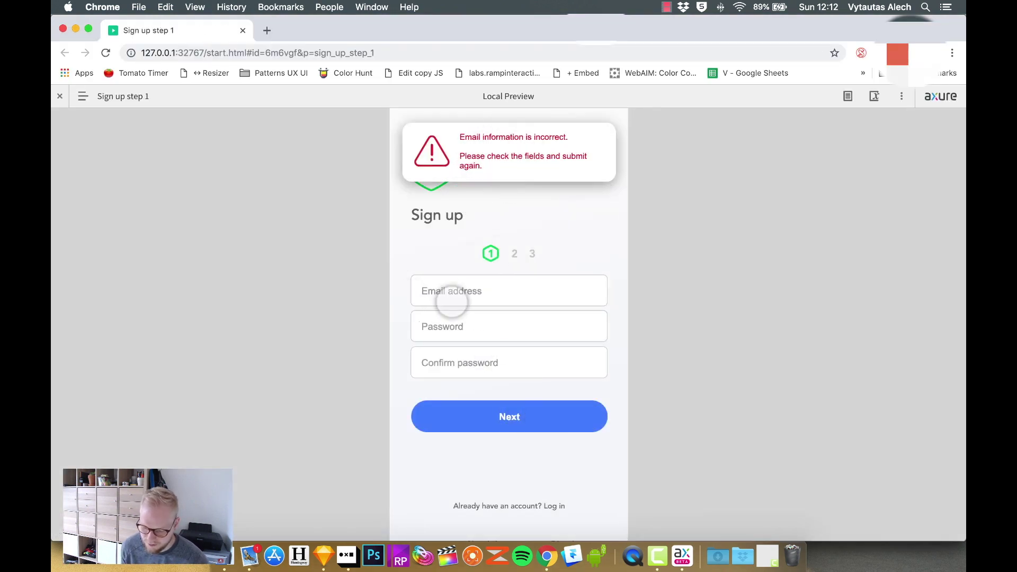
pyautogui.click(499, 159)
pyautogui.click(561, 416)
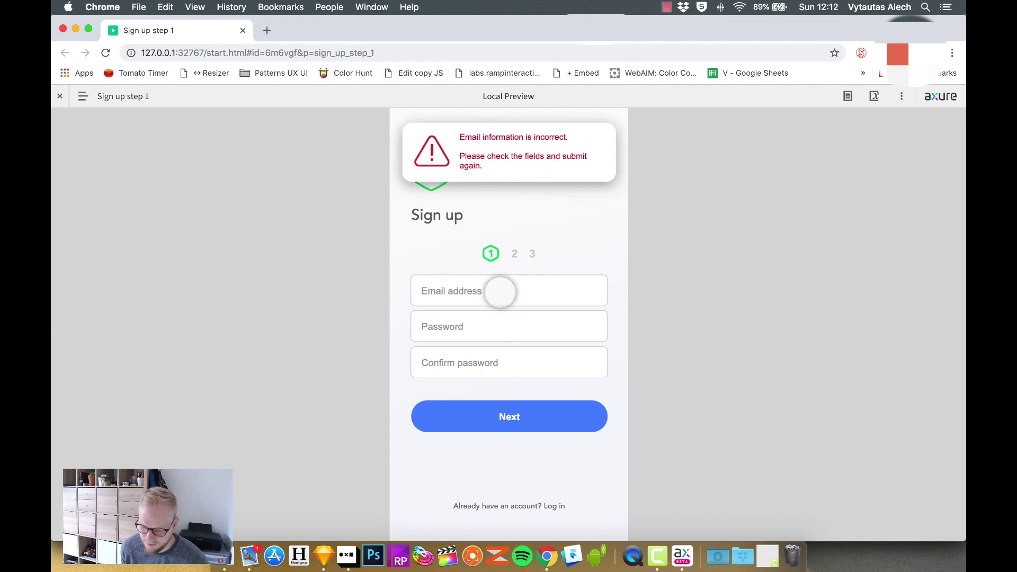
pyautogui.click(500, 292)
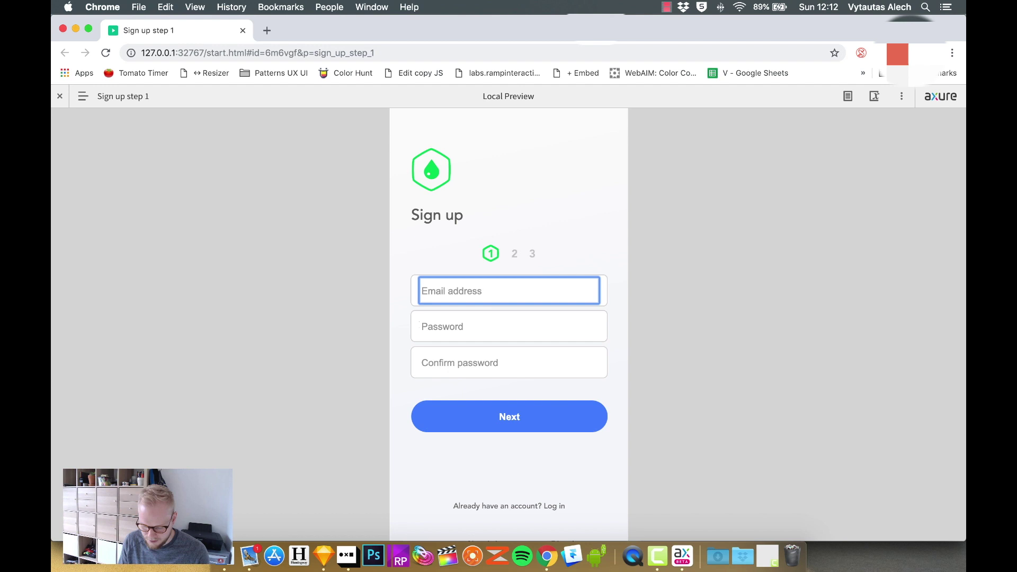
pyautogui.click(242, 32)
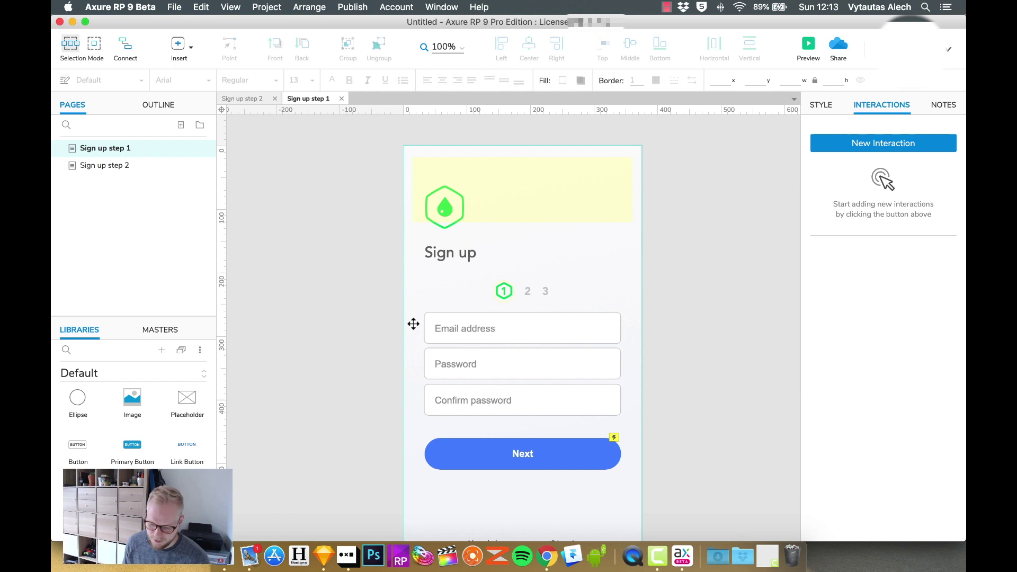
# Add a Focus action on +EmailInput, placed between Set Panel State and the 3000 ms Wait.
pyautogui.click(522, 453)
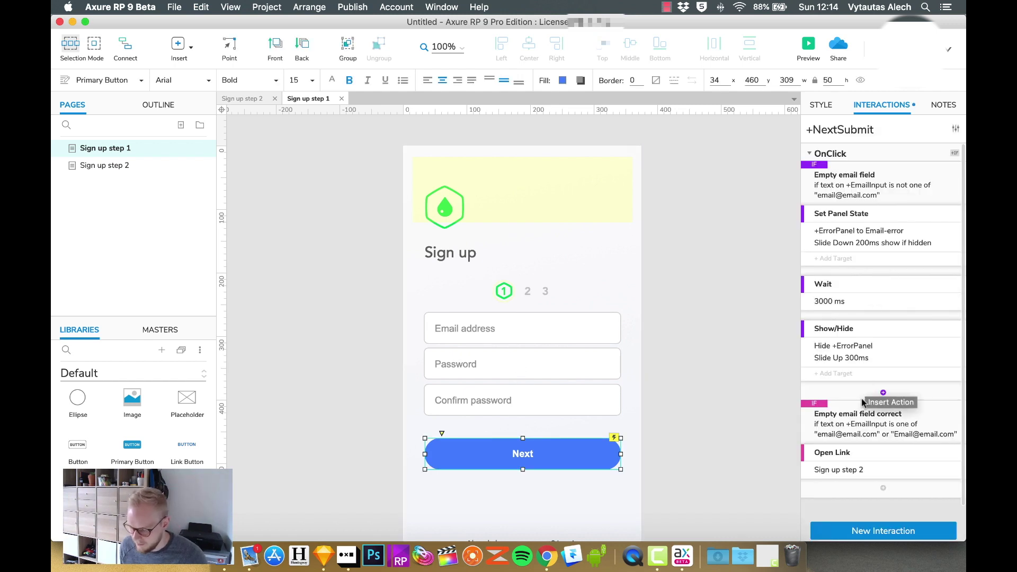
pyautogui.click(883, 393)
pyautogui.scroll(-2, 852, 455)
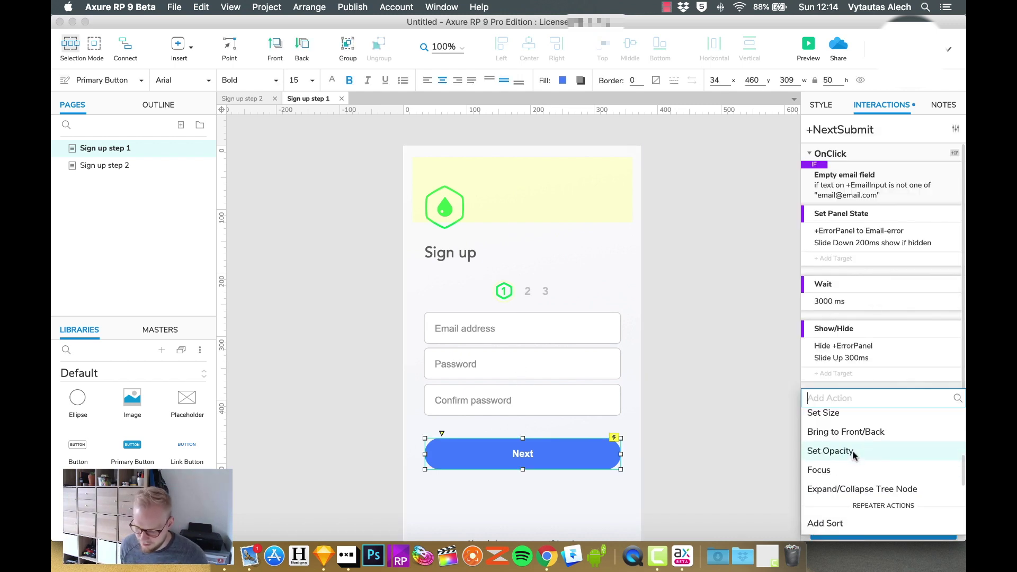
pyautogui.click(829, 471)
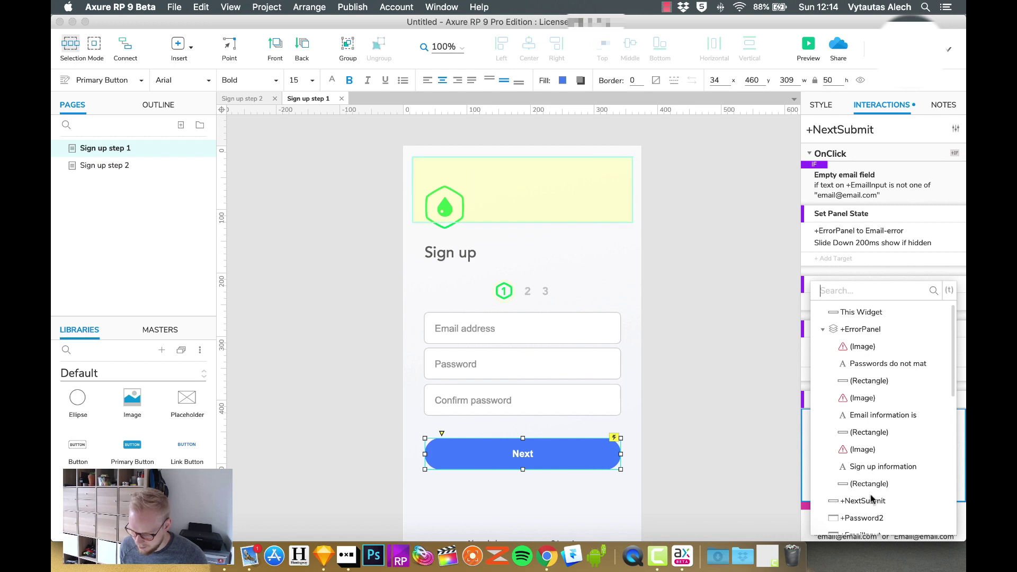
pyautogui.scroll(-2, 869, 476)
pyautogui.click(861, 482)
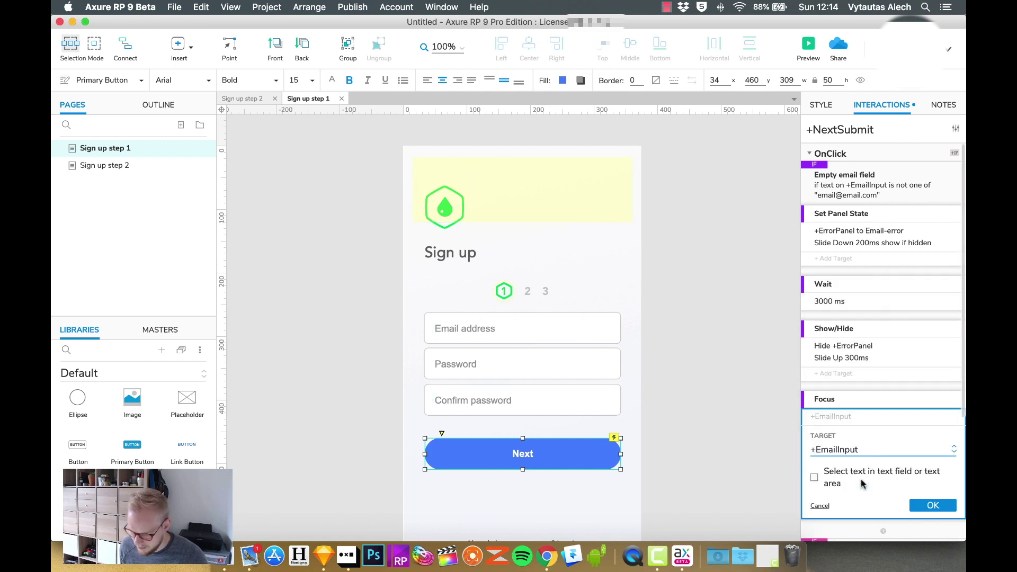
pyautogui.click(924, 505)
pyautogui.moveTo(847, 401); pyautogui.dragTo(855, 234)
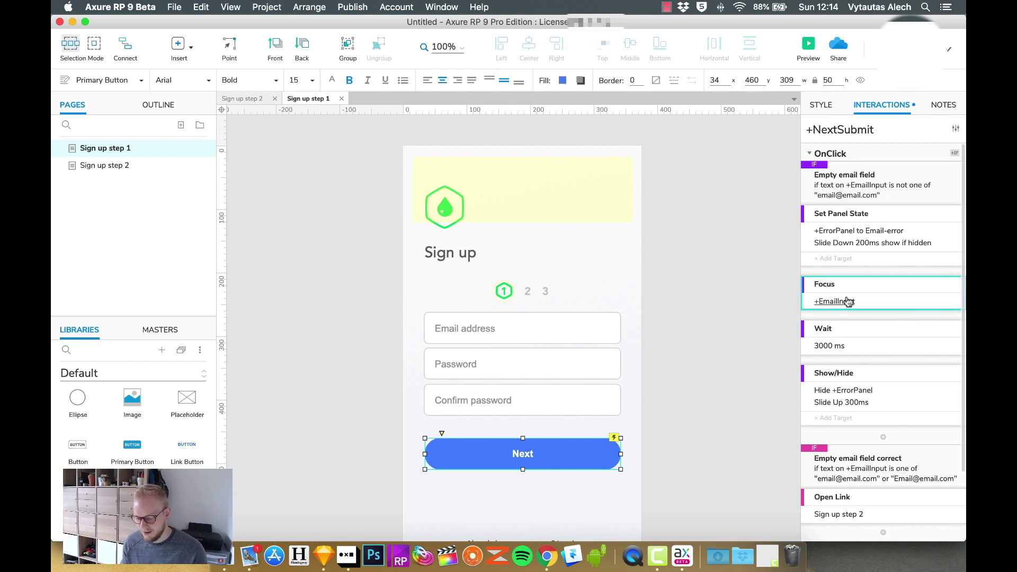
# Preview the prototype, enter a non-matching email address, and submit with Next.
pyautogui.click(808, 46)
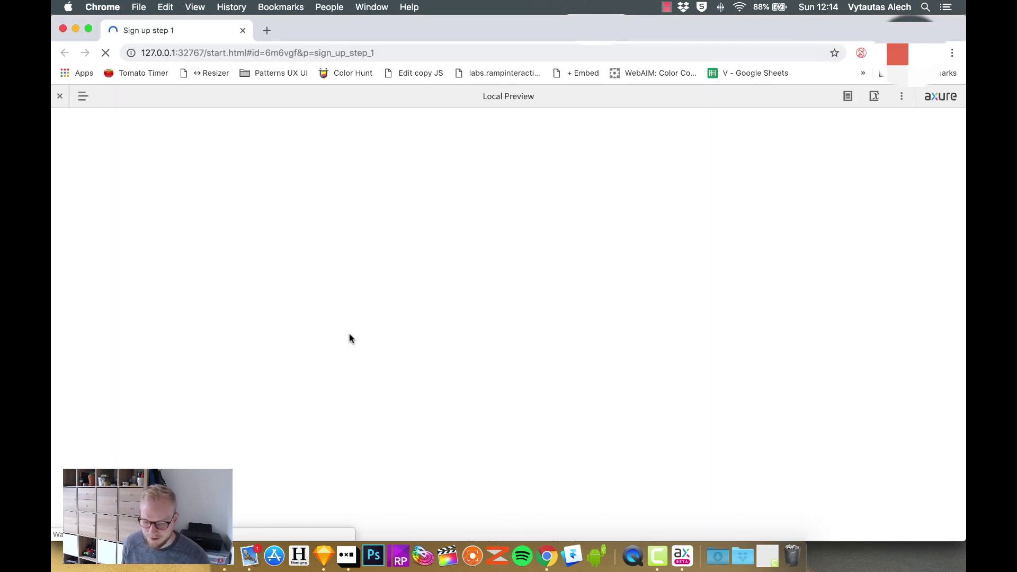
pyautogui.write('df')
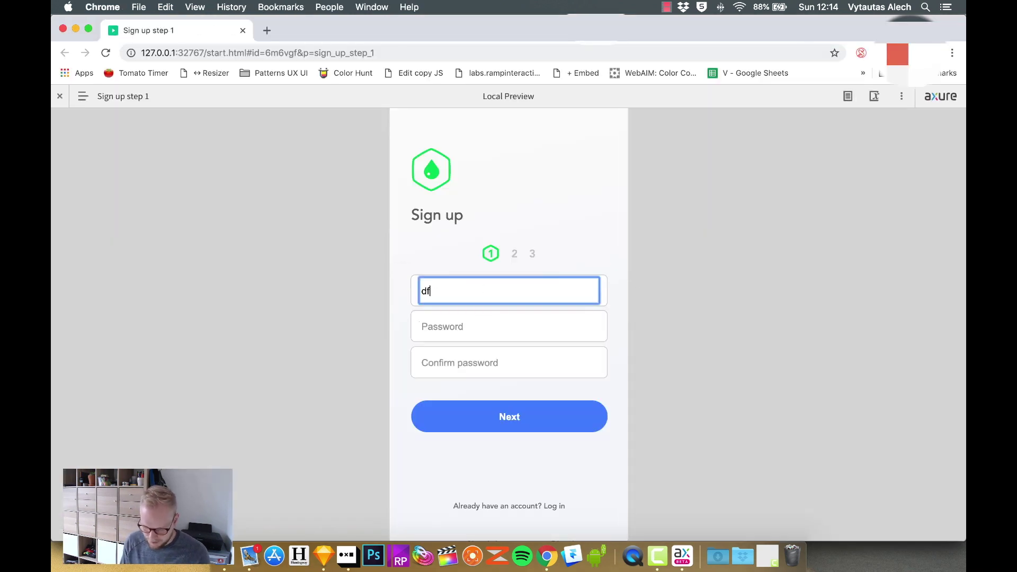
pyautogui.write('dsdfs@fsfsdf.com')
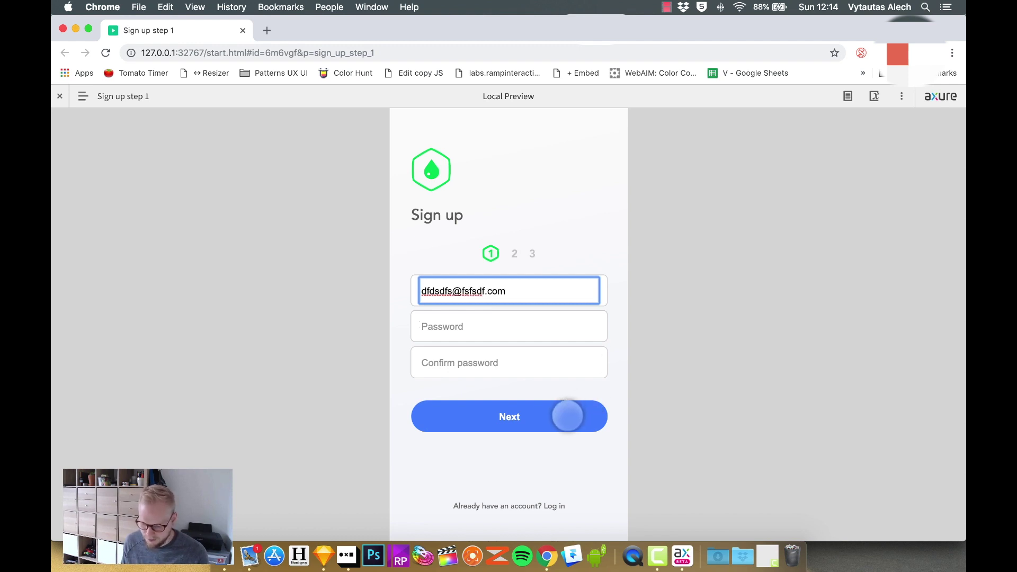
pyautogui.click(586, 406)
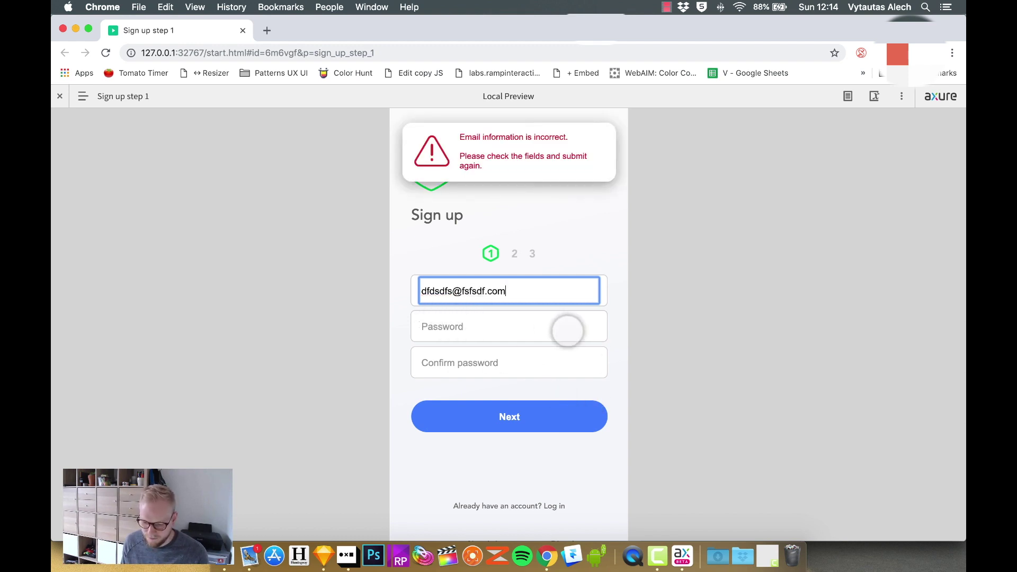
# Move focus to Password, submit again, and confirm the email error toast returns focus to Email.
pyautogui.click(568, 329)
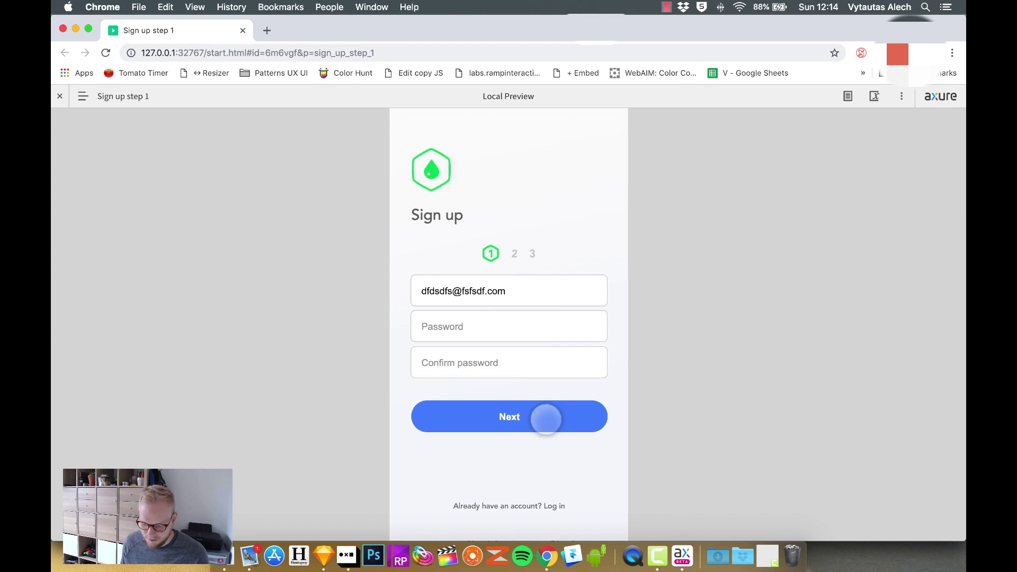
pyautogui.click(559, 419)
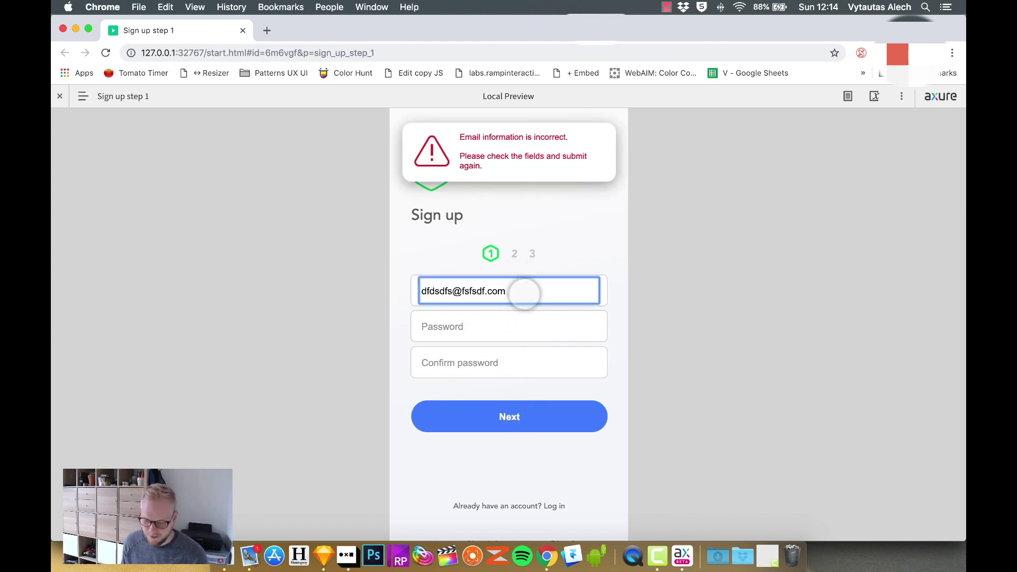
pyautogui.click(558, 460)
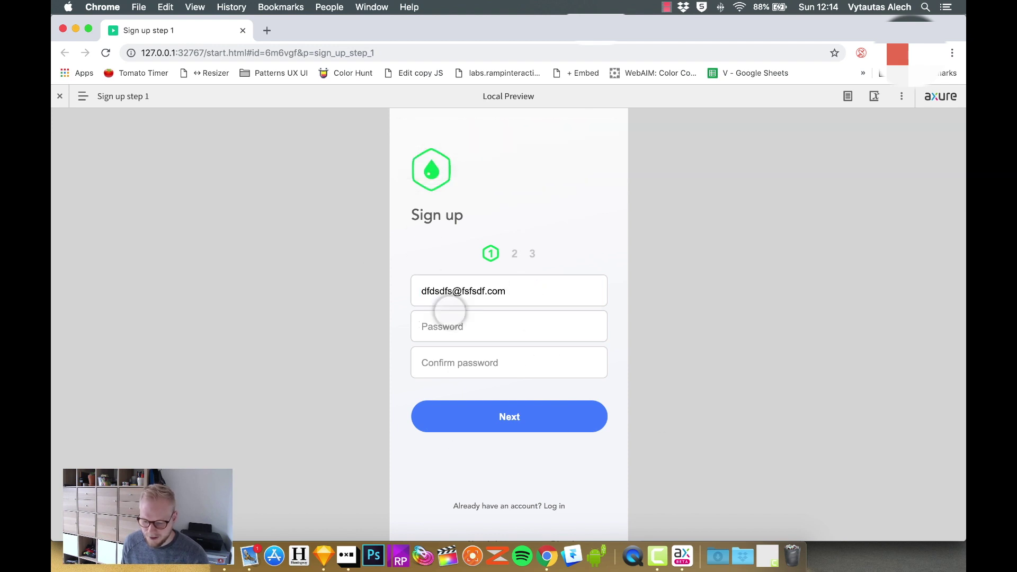
# Close the Chrome preview tab to go back to the Sign up step 1 page in Axure.
pyautogui.click(243, 31)
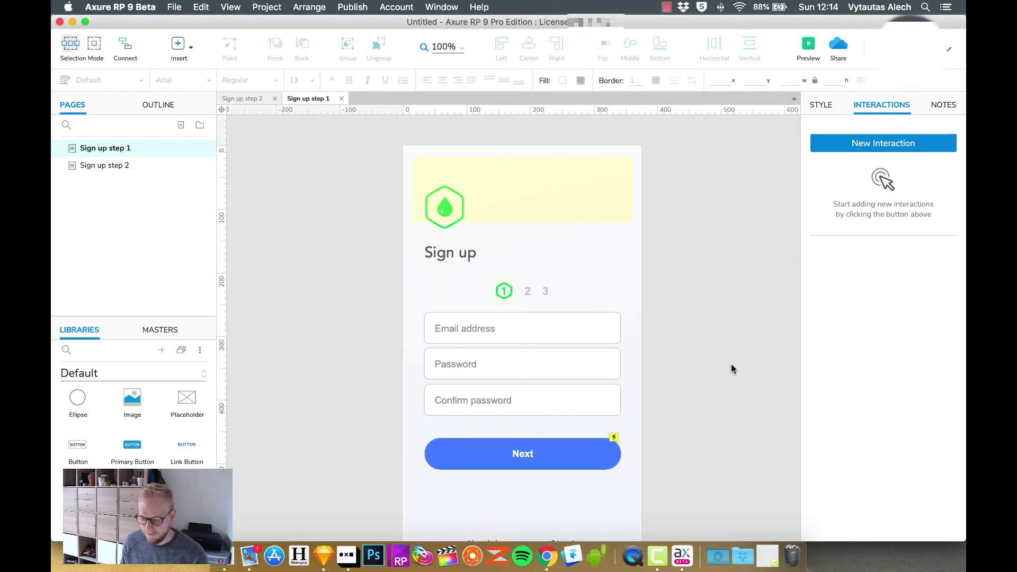